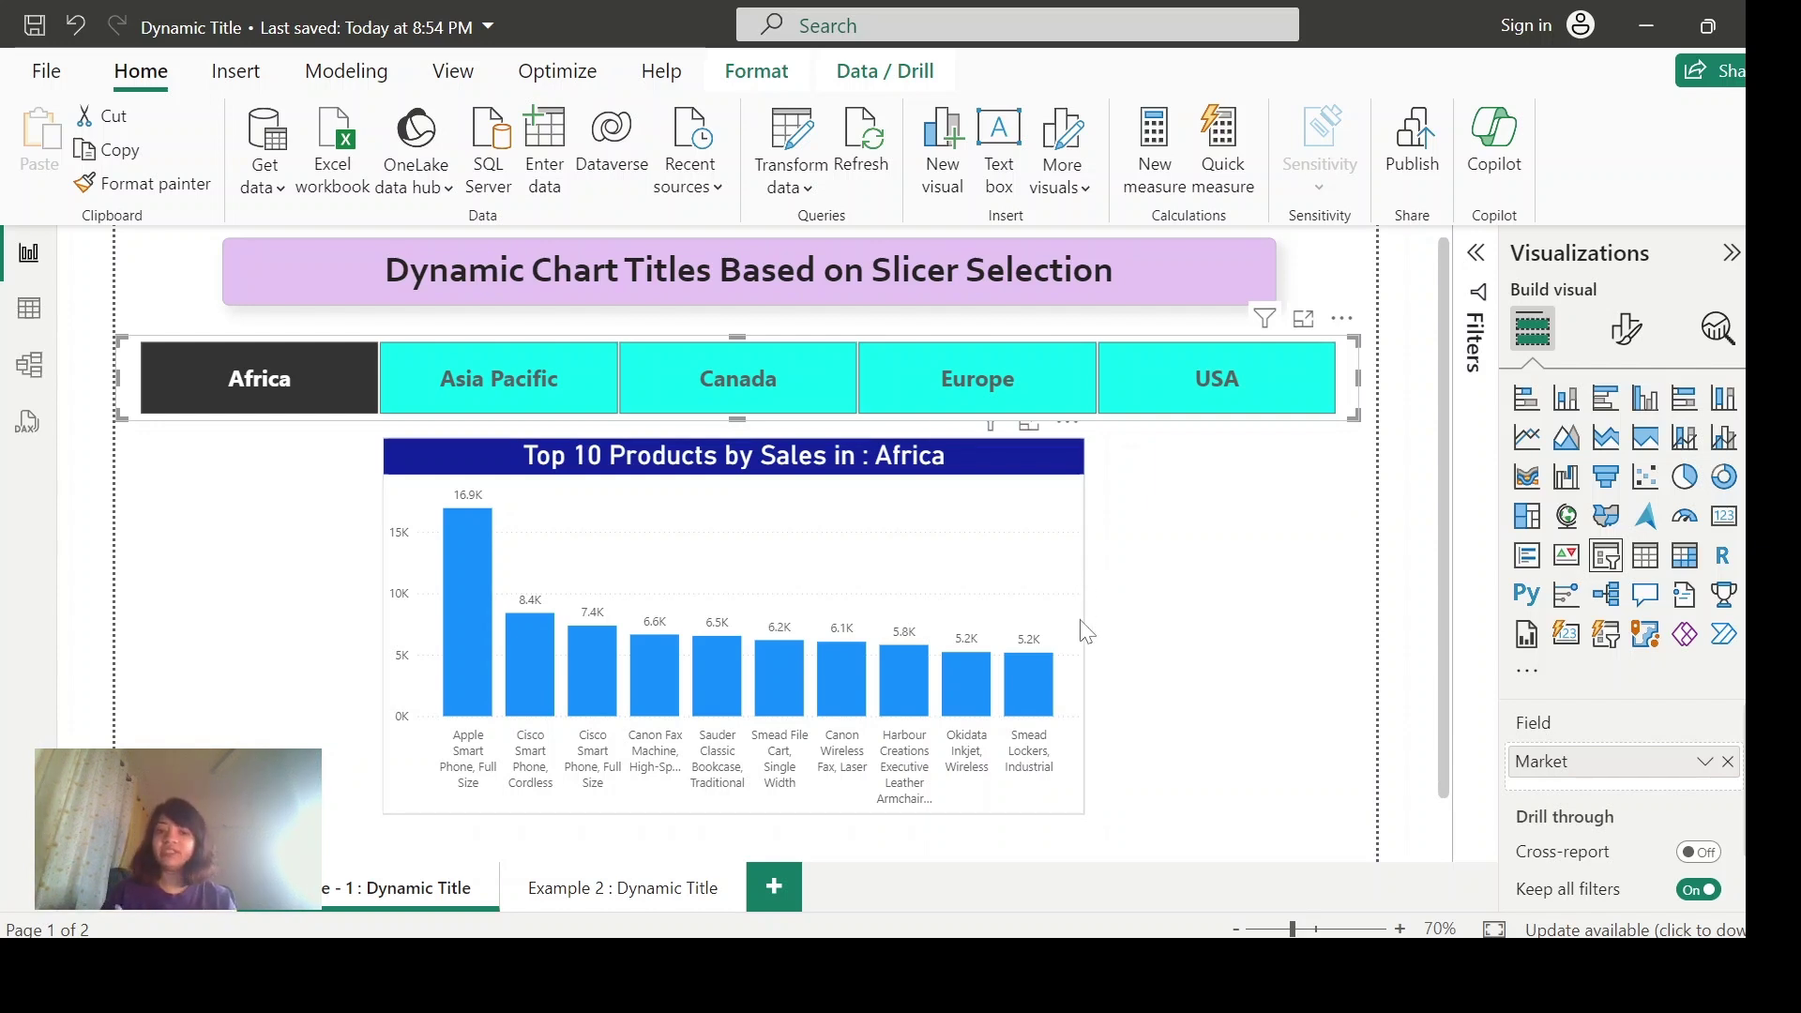
- Try Africa, Asia Pacific, Europe and USA in the market slicer, then clear it to All Markets
{"action": "left_click", "coordinate": [210, 404]}
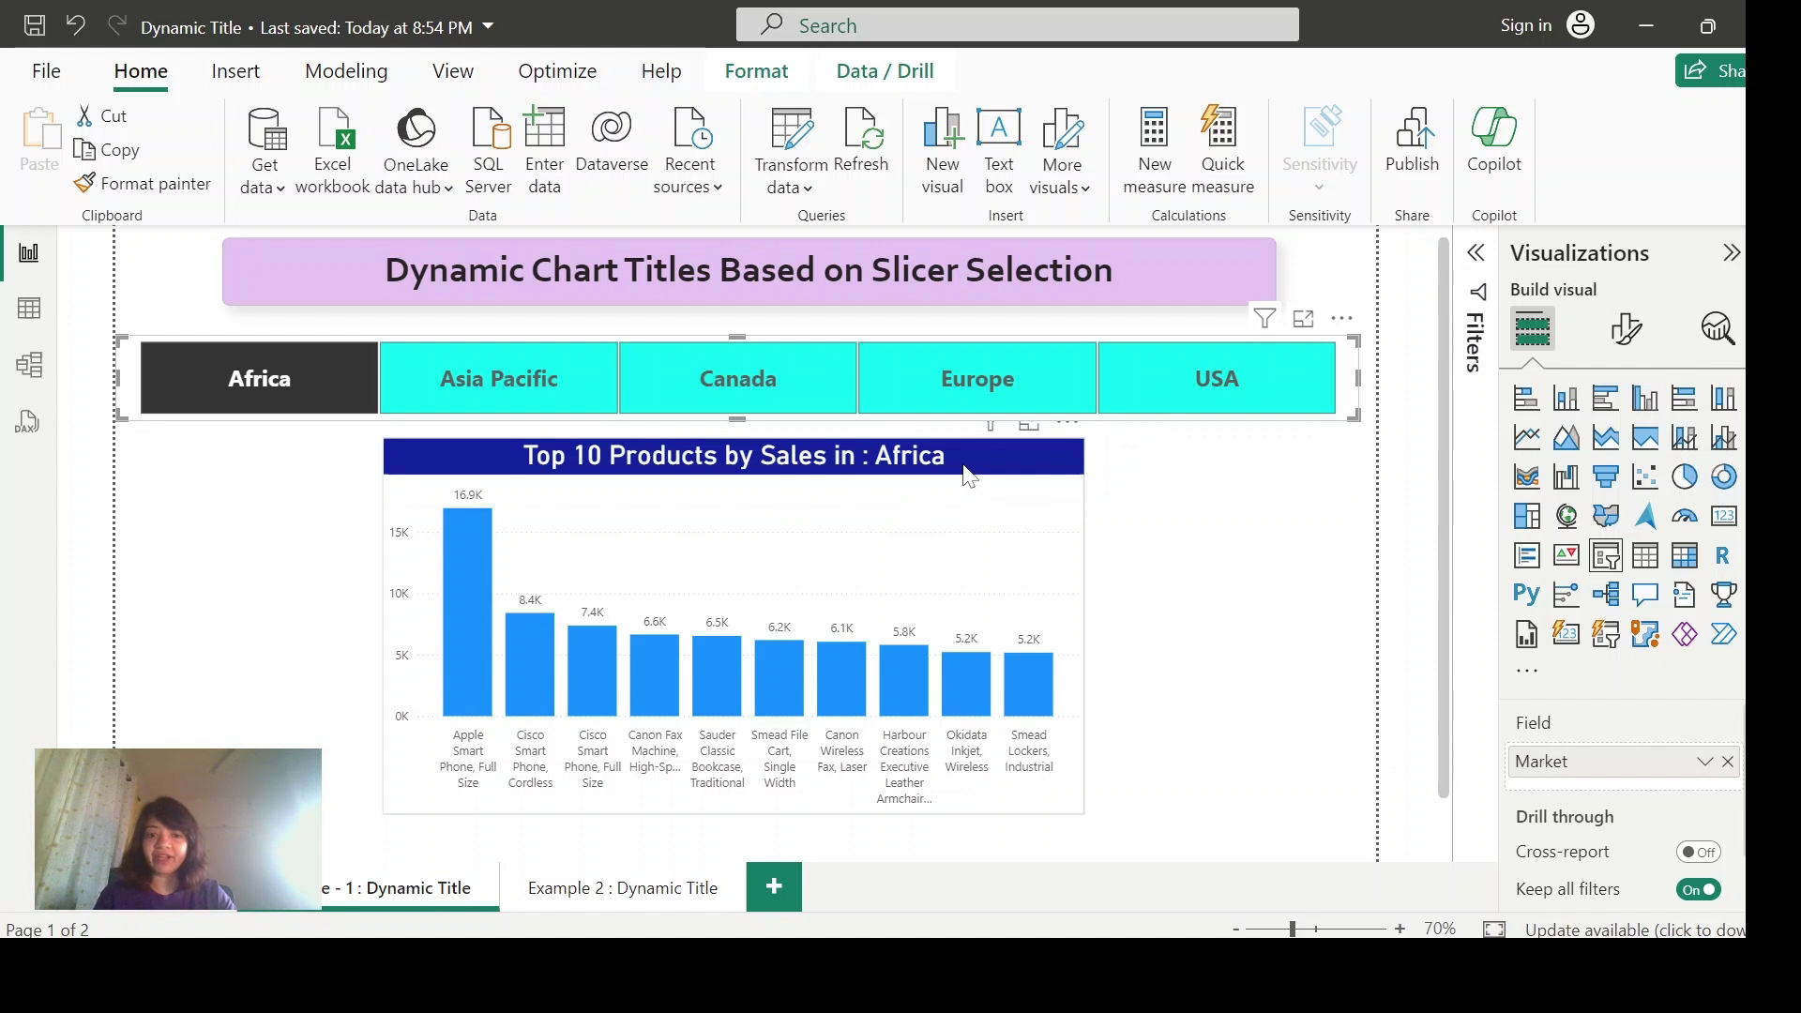
{"action": "left_click", "coordinate": [474, 394]}
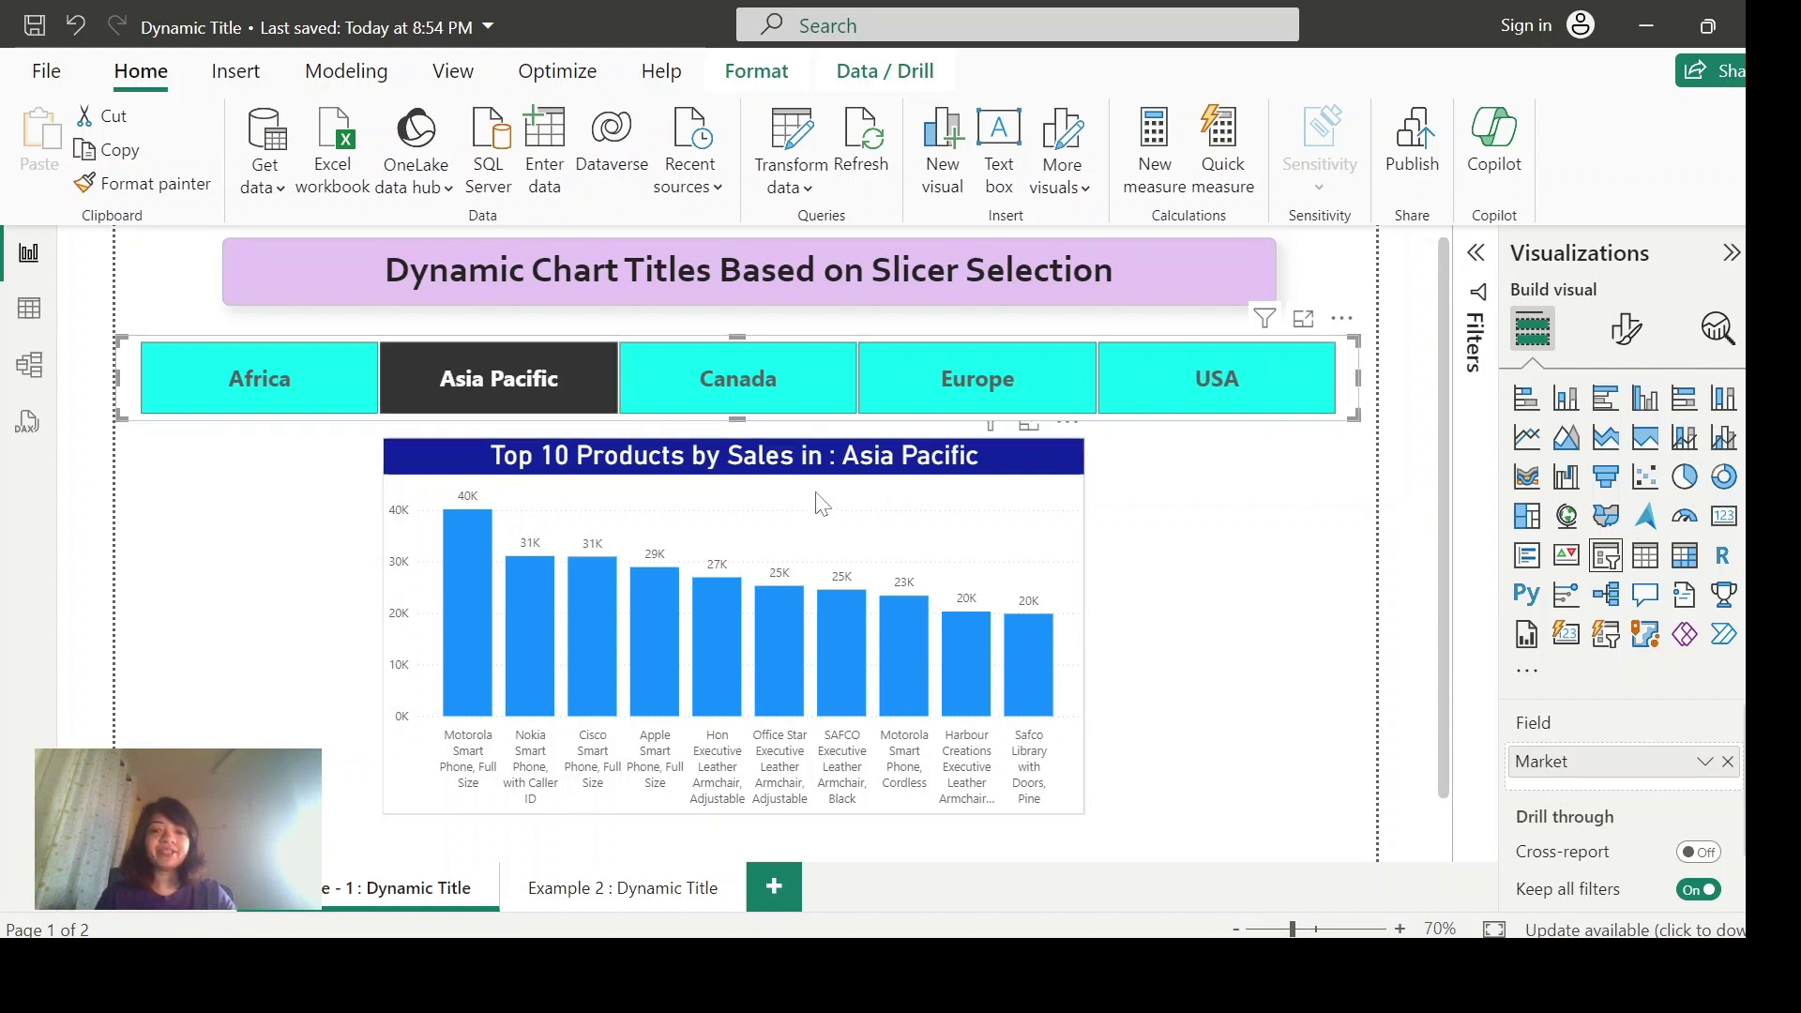
{"action": "left_click", "coordinate": [1000, 384]}
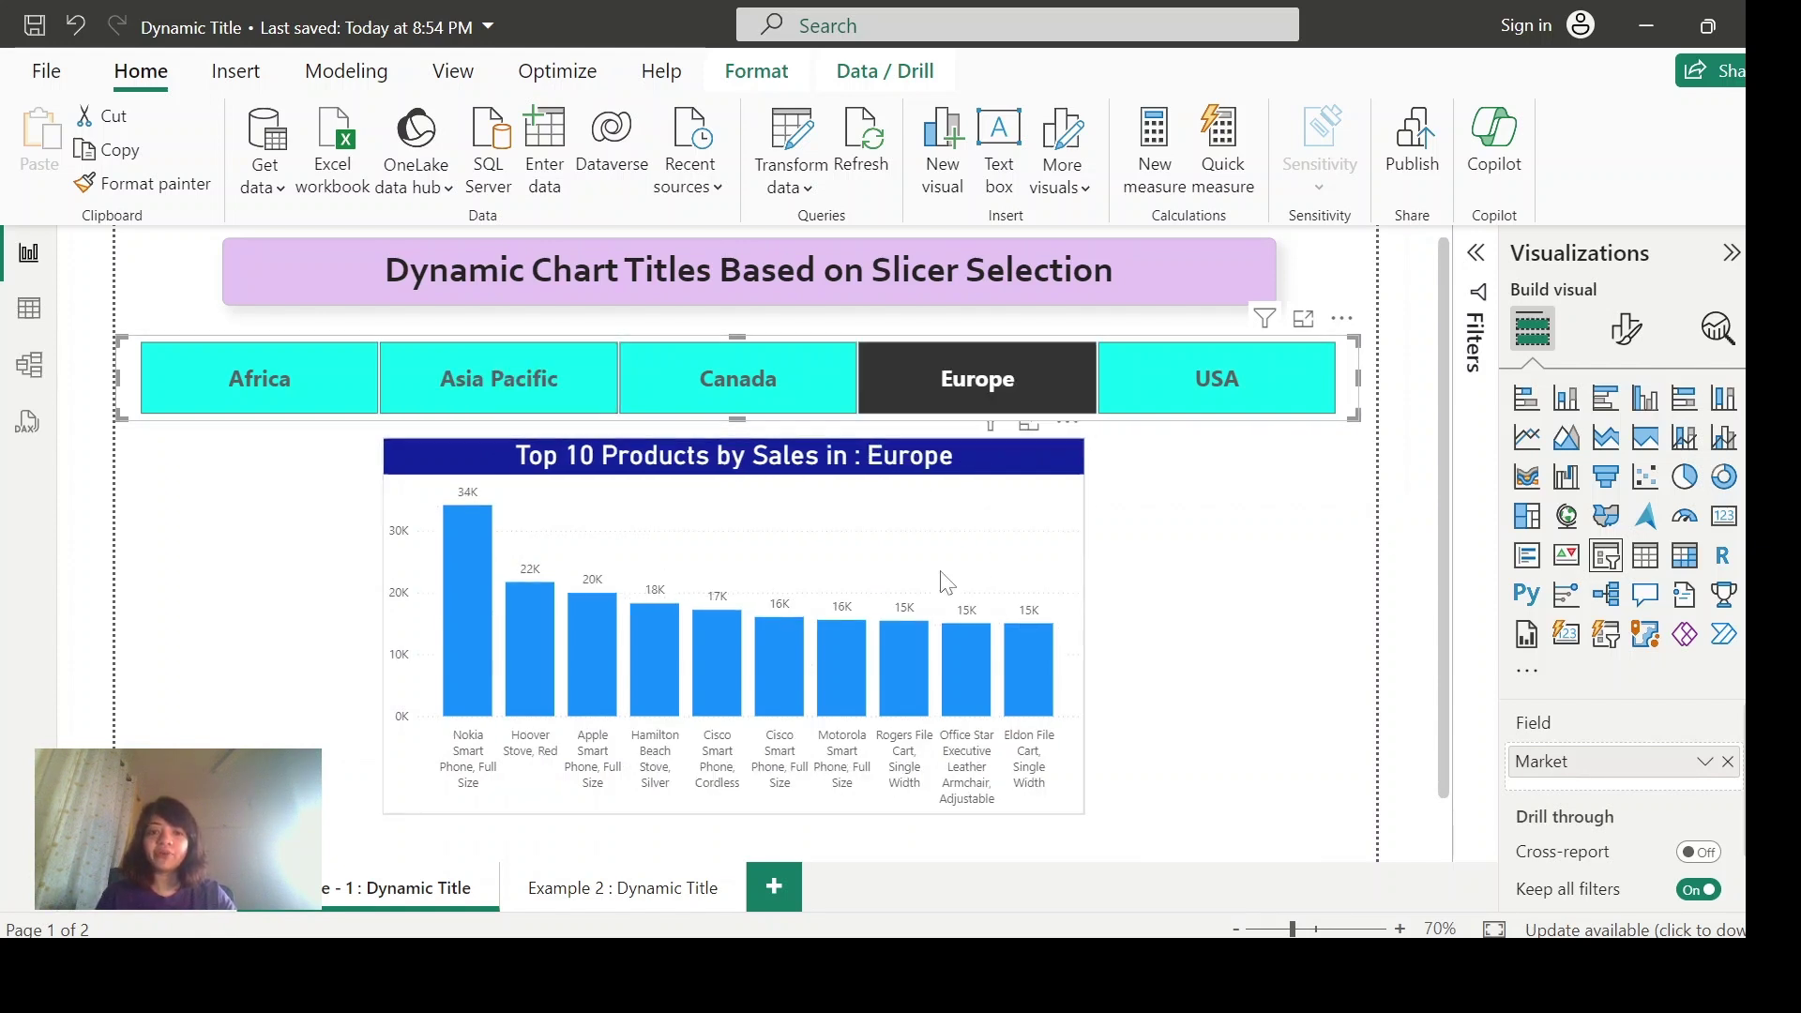
{"action": "left_click", "coordinate": [1236, 402]}
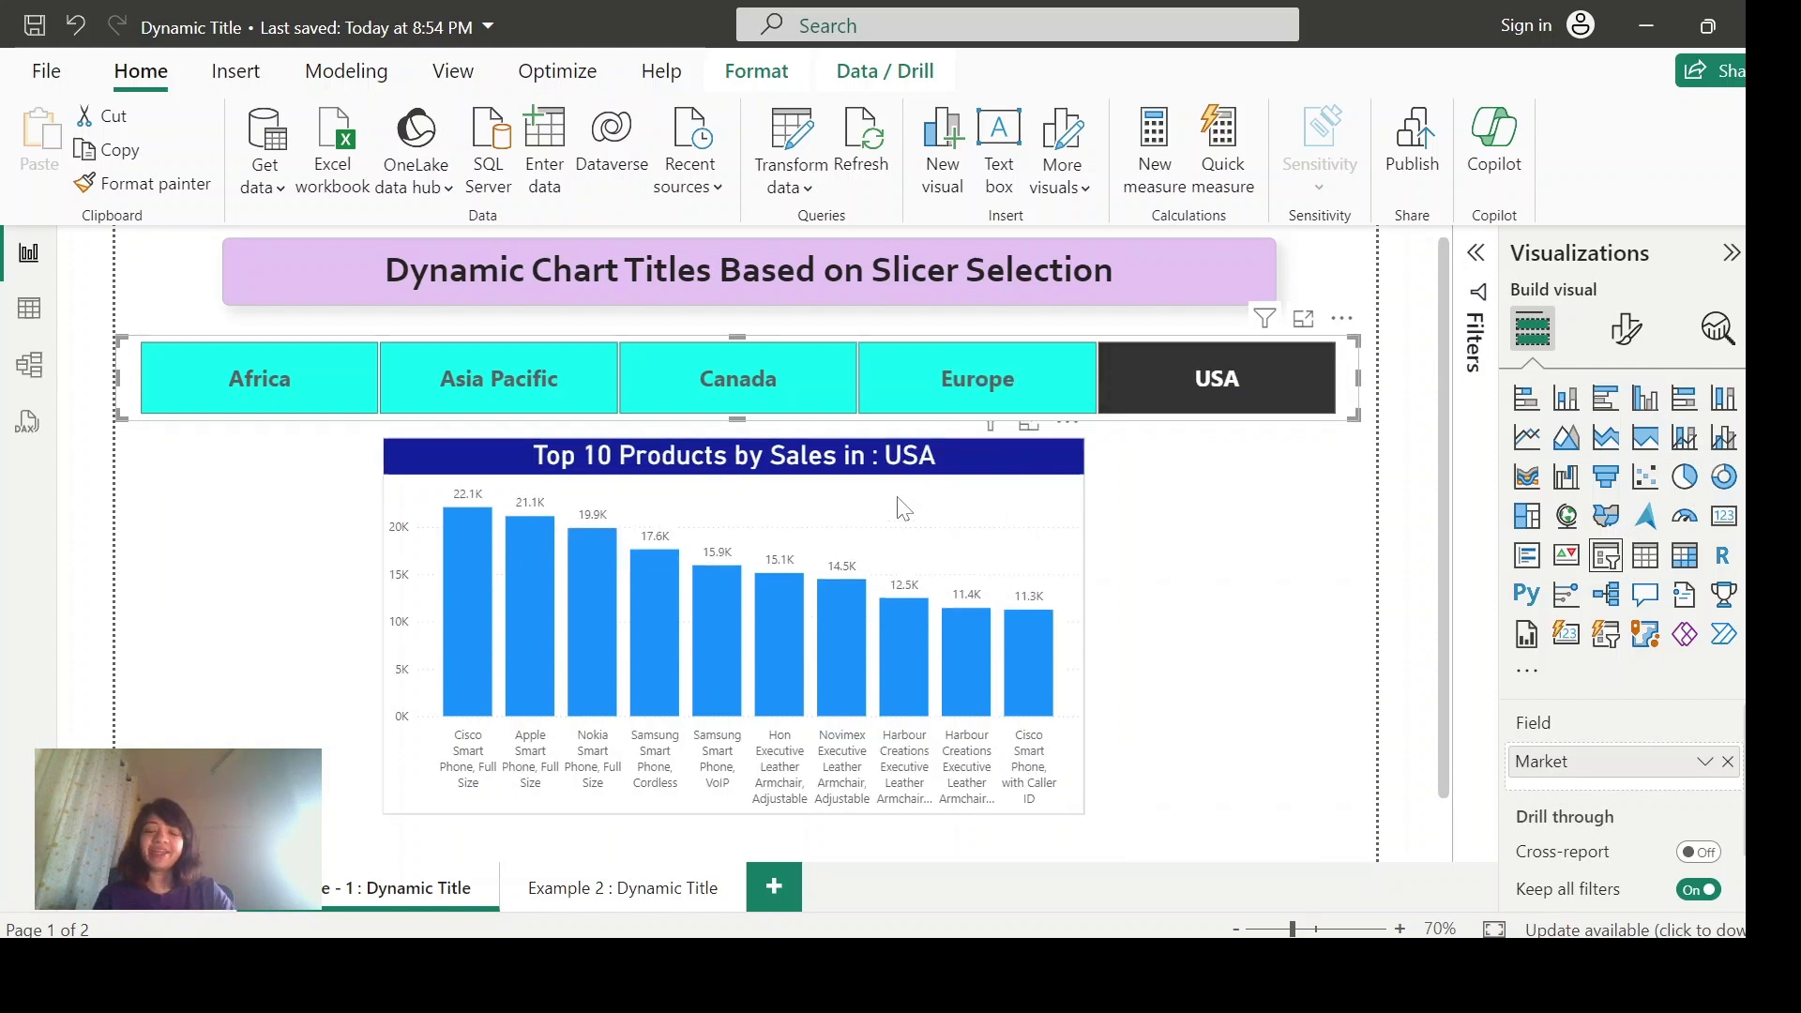
{"action": "left_click", "coordinate": [1183, 403]}
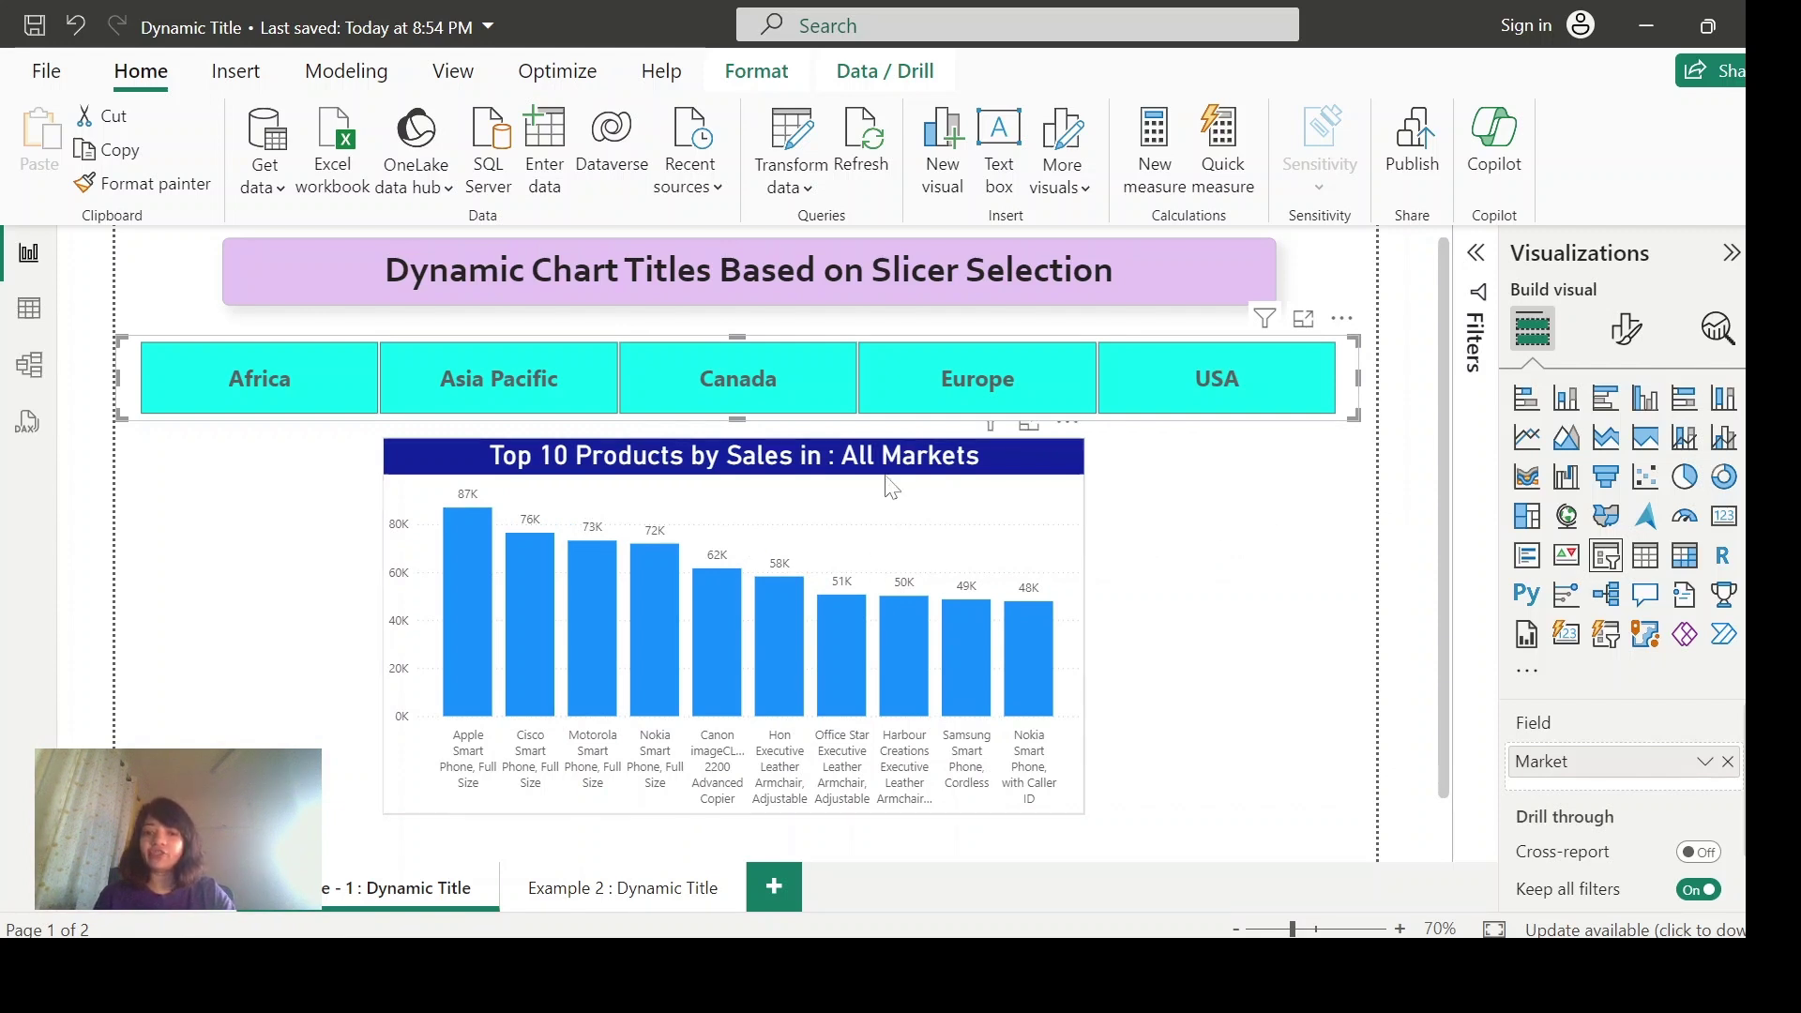
{"action": "left_click", "coordinate": [1254, 644]}
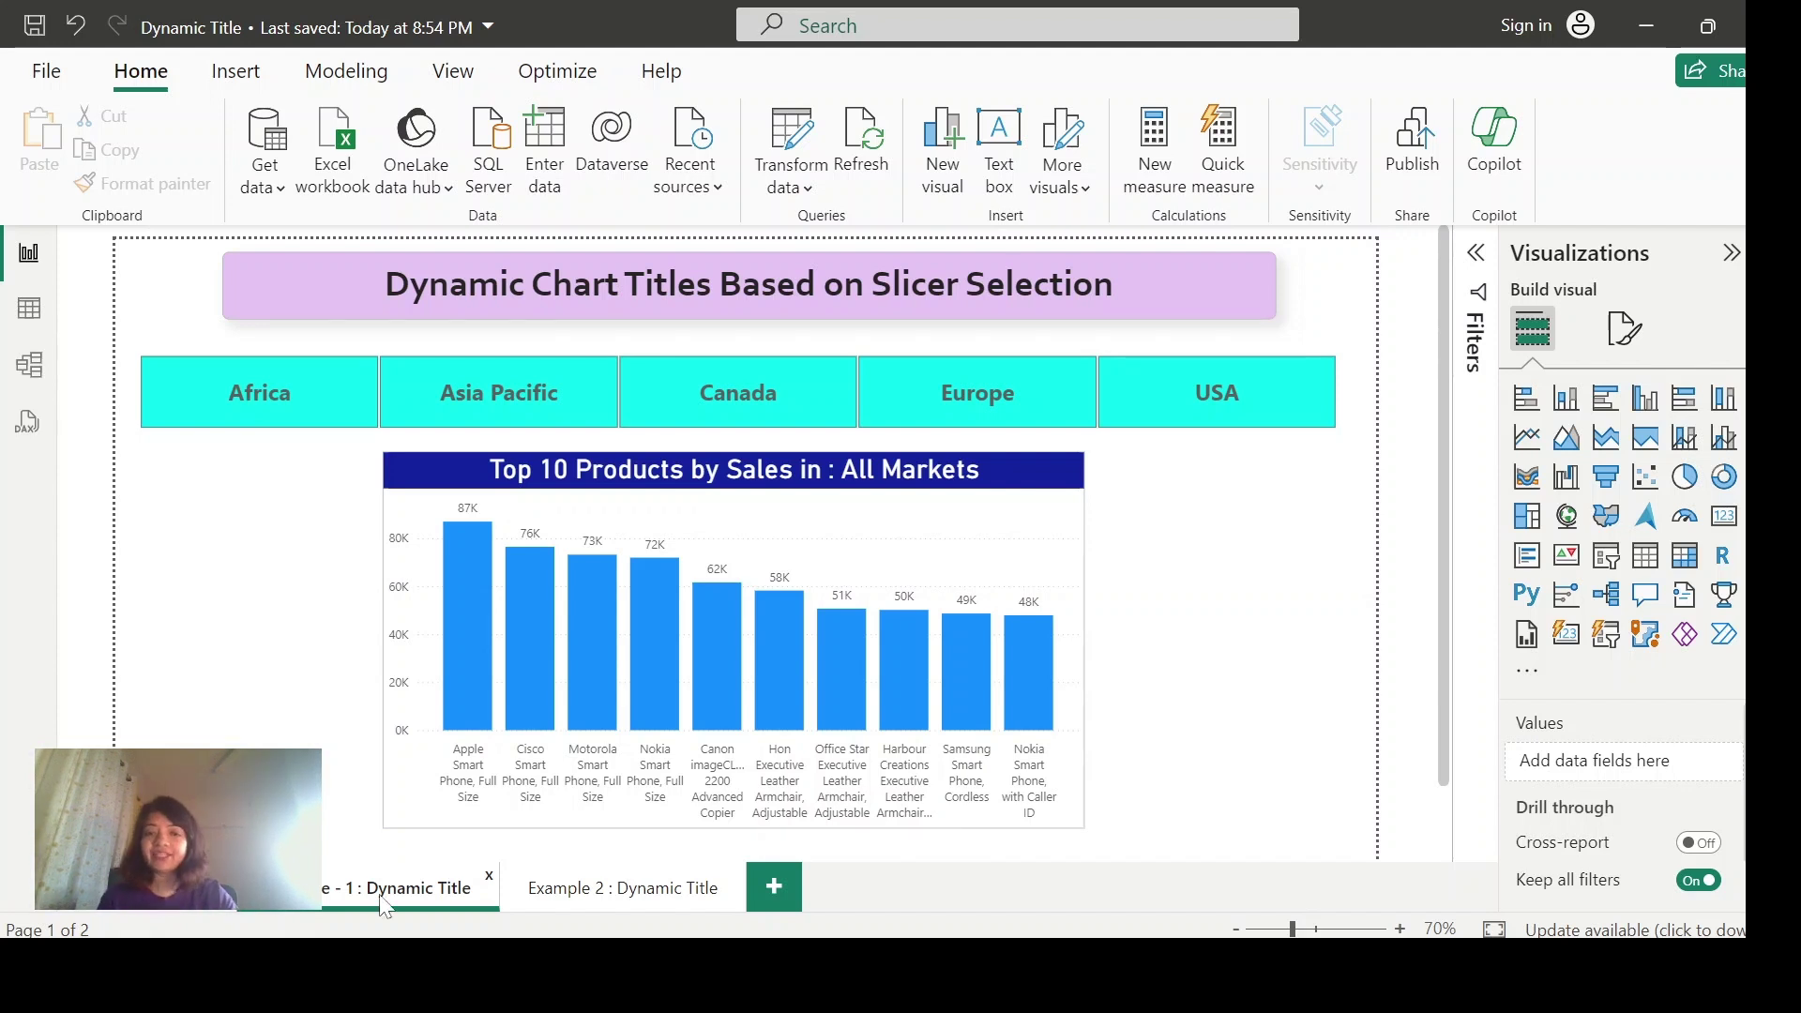
- On the Example 2 : Dynamic Title page, test 2012 and 2013 in the year slicer, then clear it and show the Data pane
{"action": "left_click", "coordinate": [605, 900]}
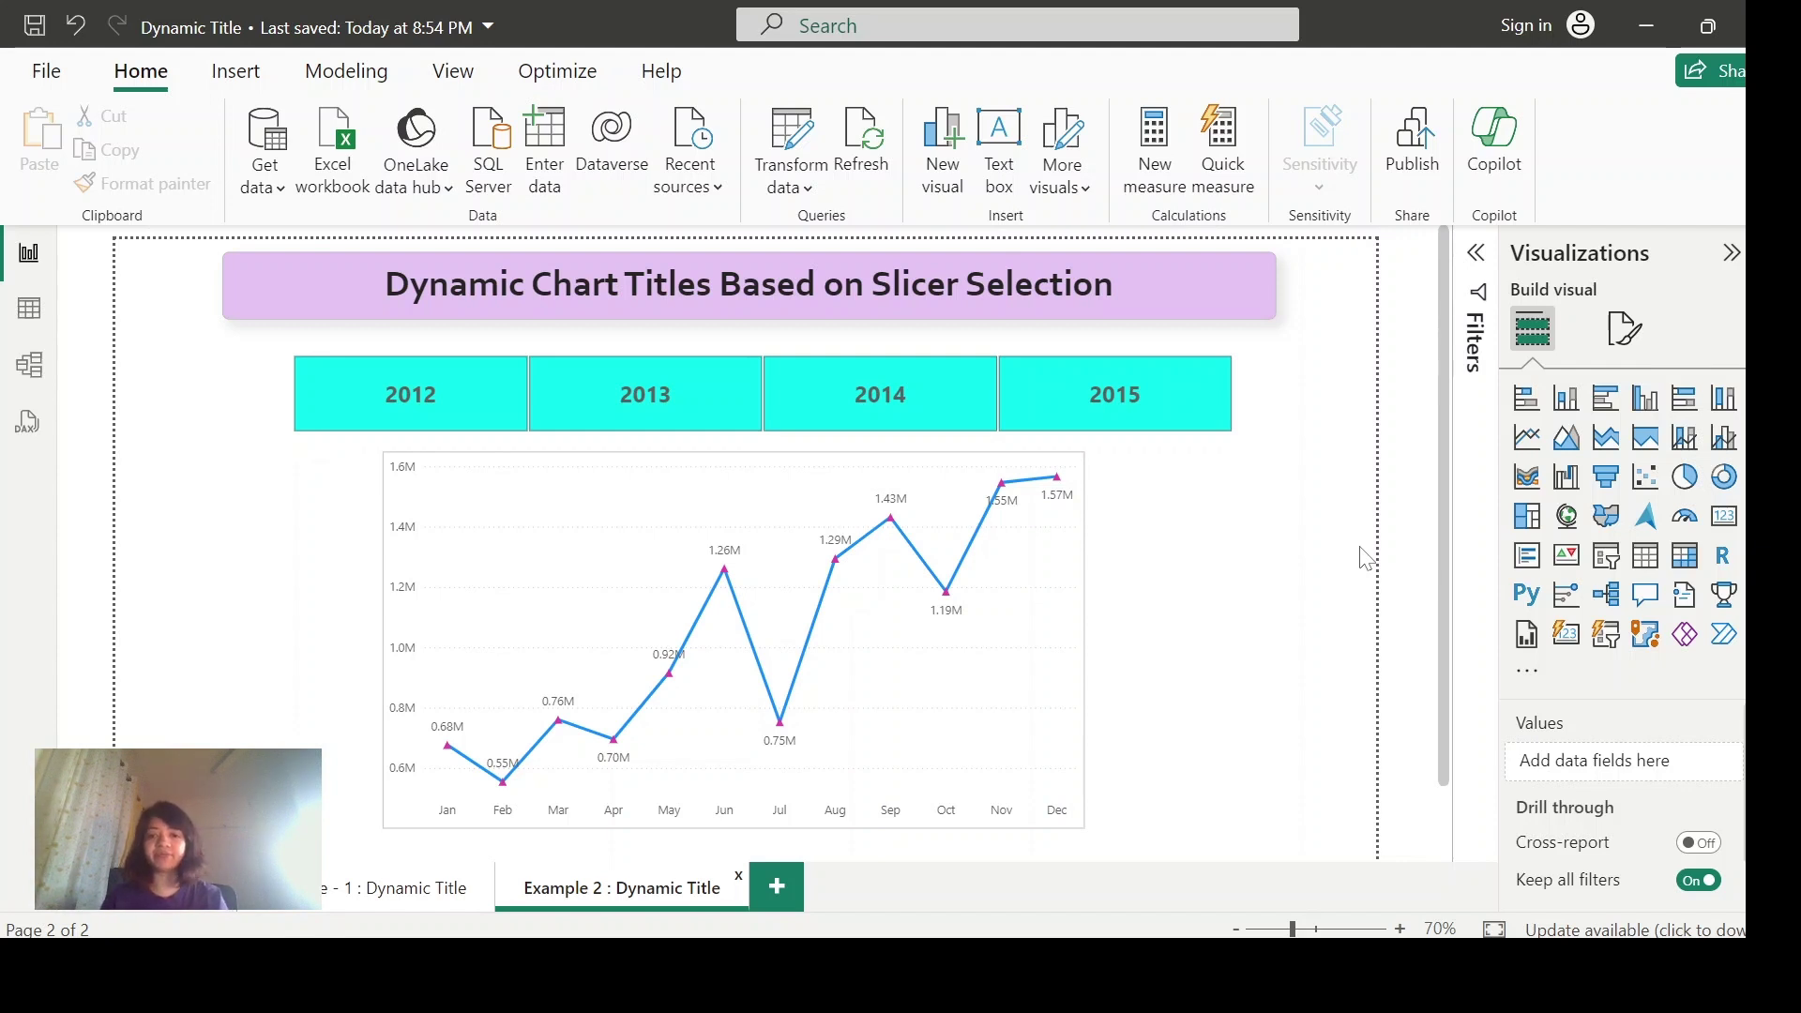
{"action": "left_click", "coordinate": [688, 394]}
{"action": "left_click", "coordinate": [418, 419]}
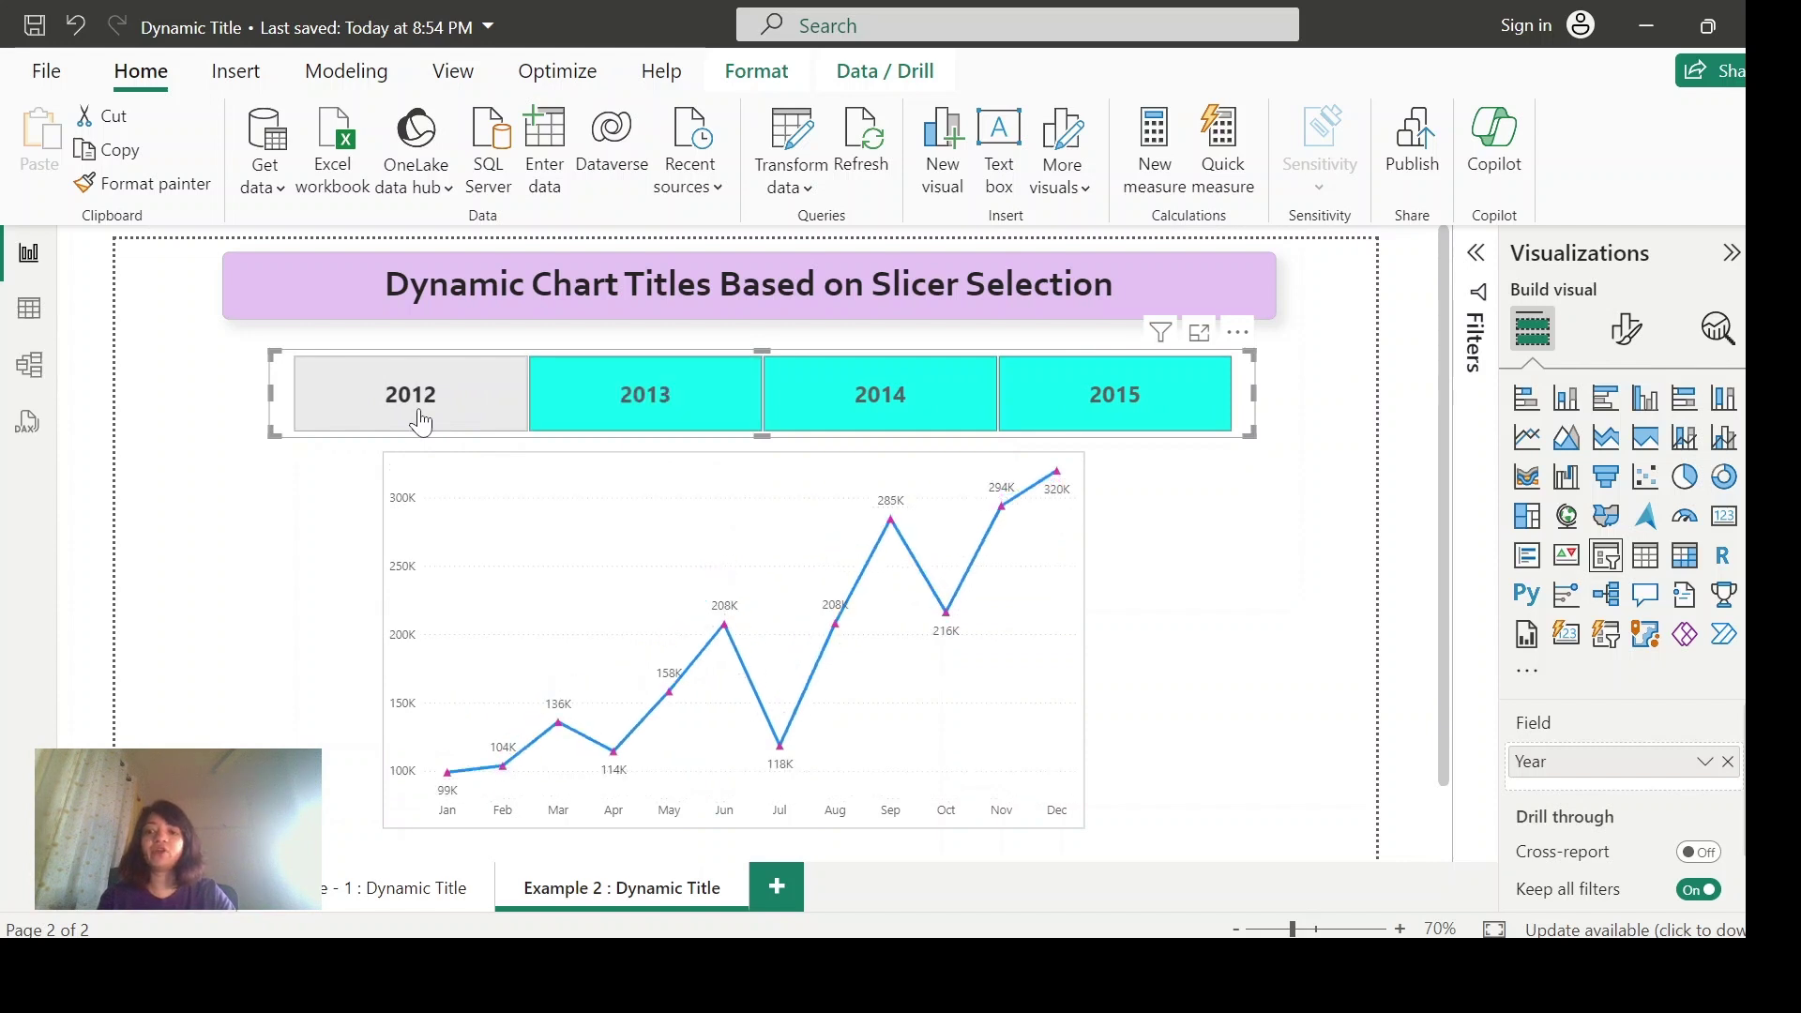
{"action": "left_click", "coordinate": [657, 411]}
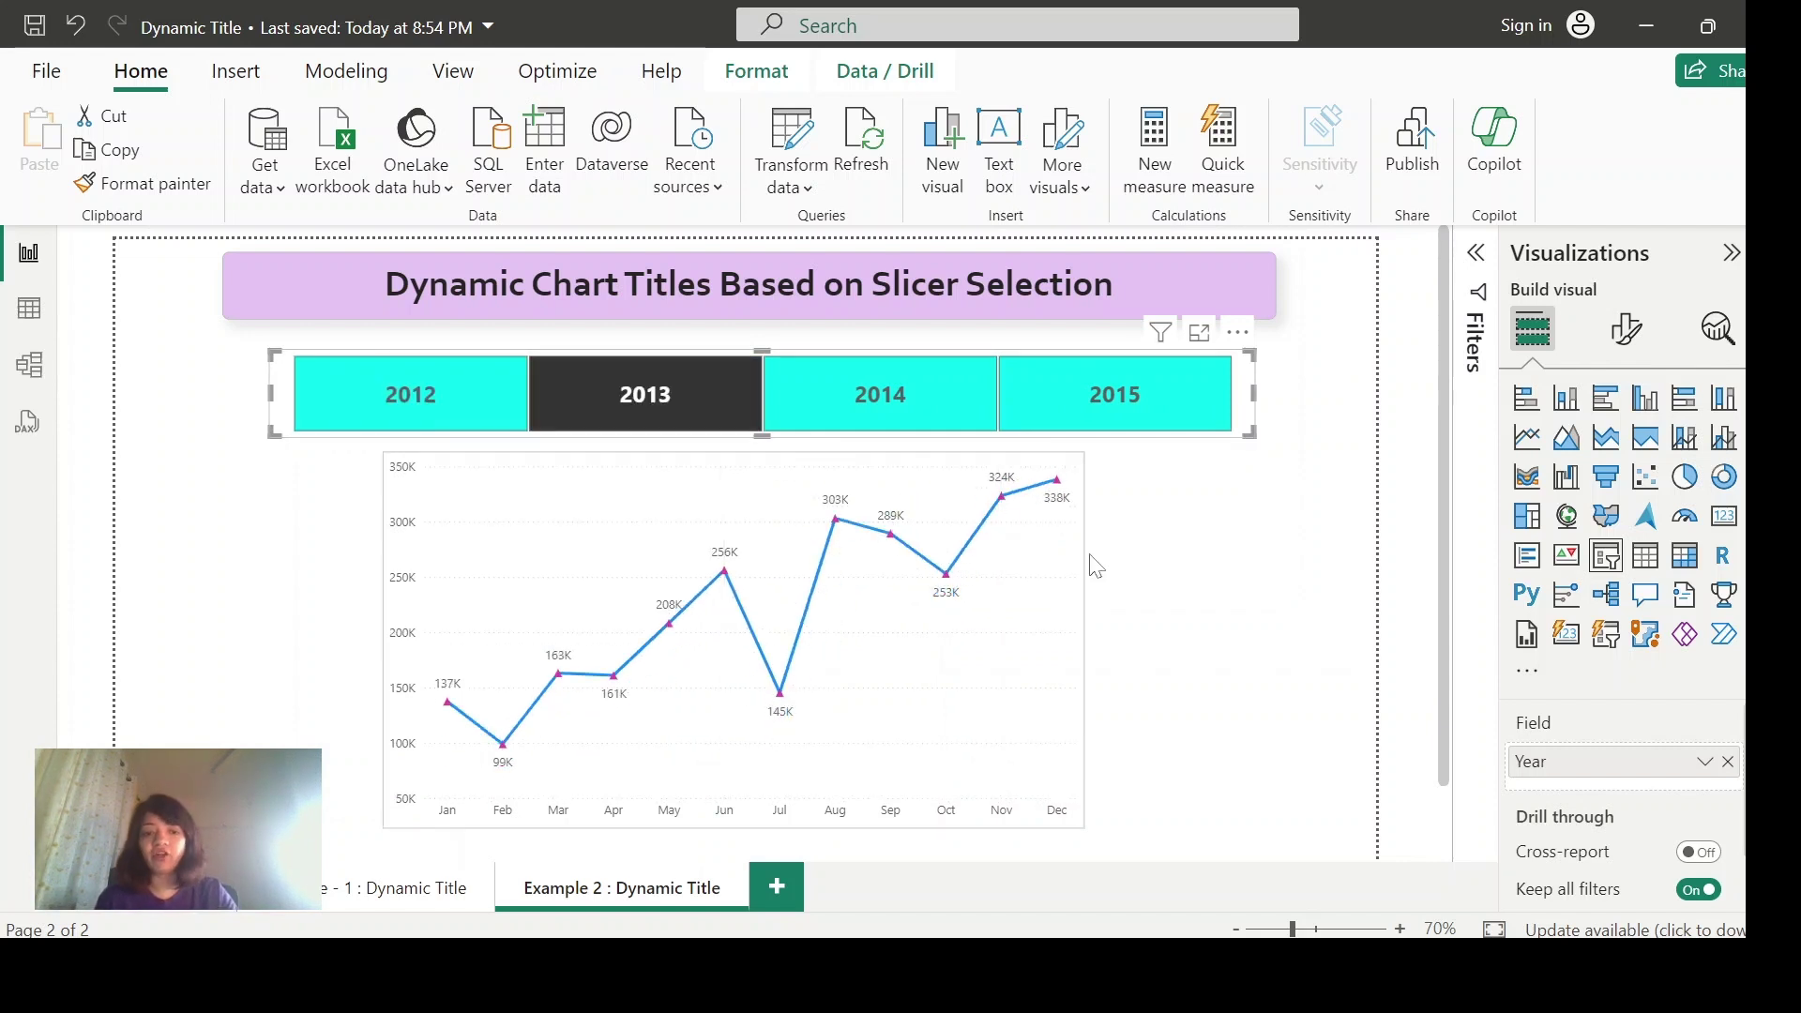
{"action": "left_click", "coordinate": [1181, 551]}
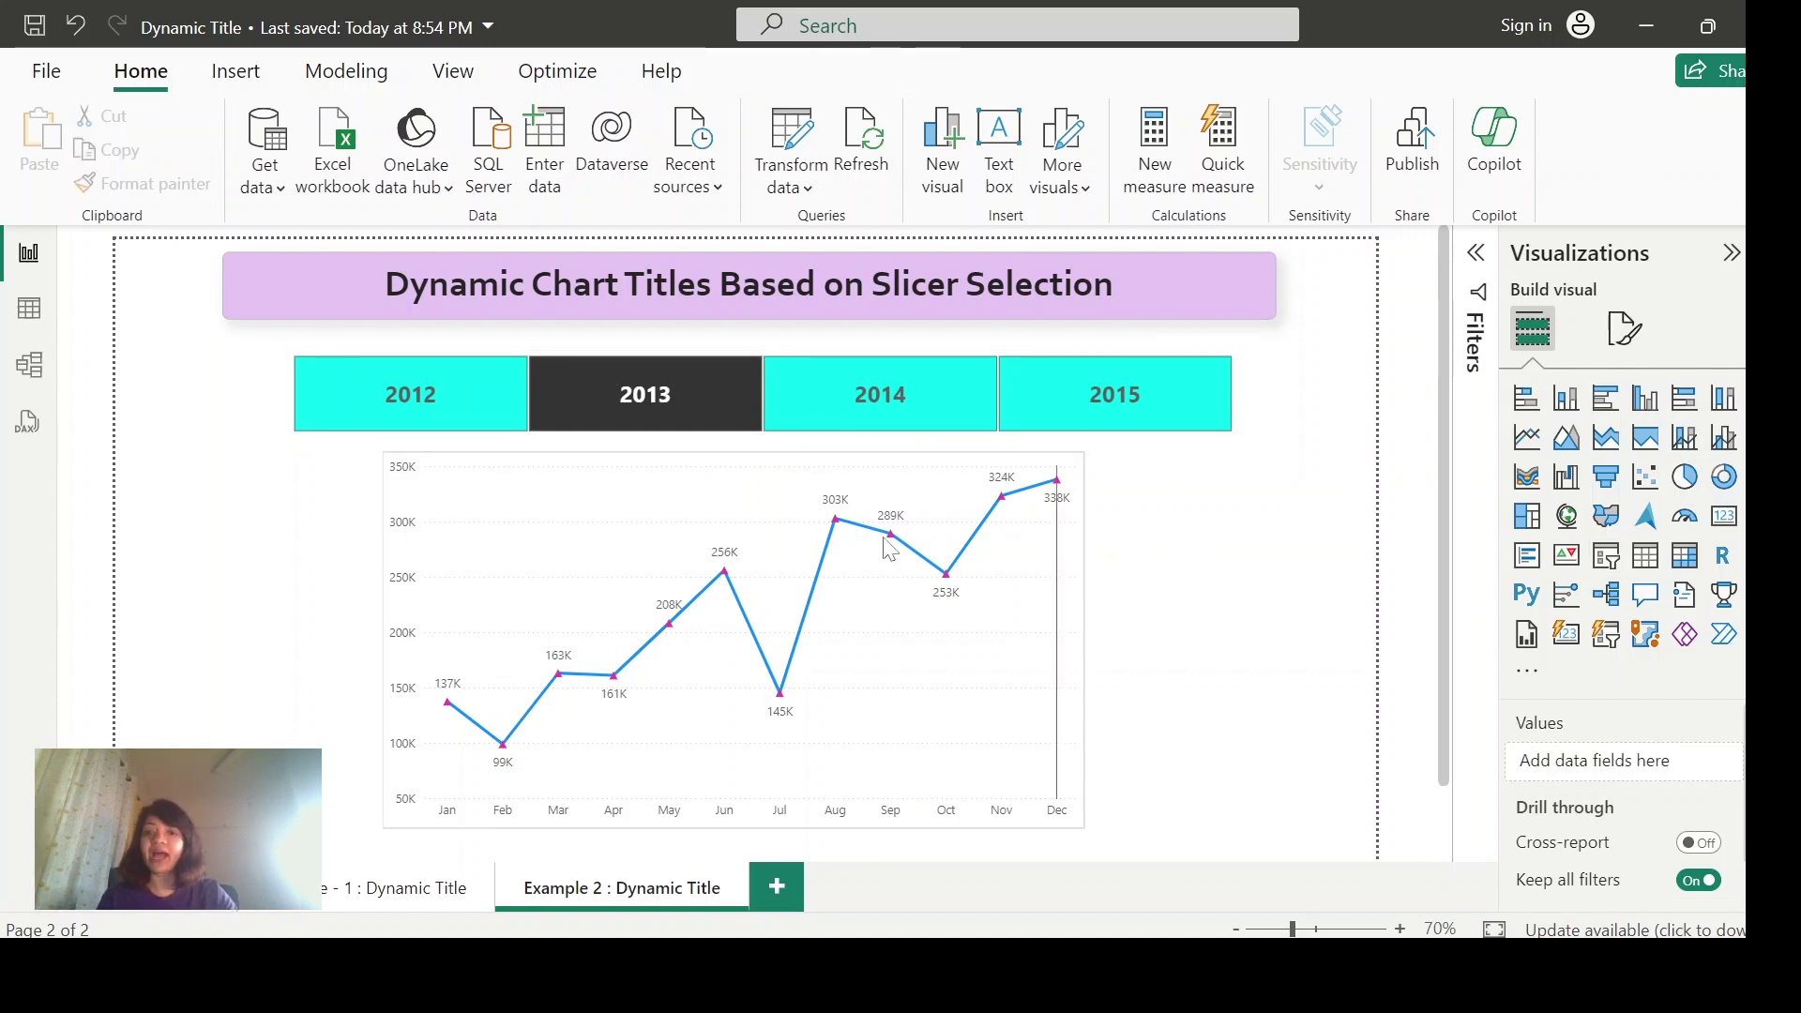
{"action": "left_click", "coordinate": [736, 413]}
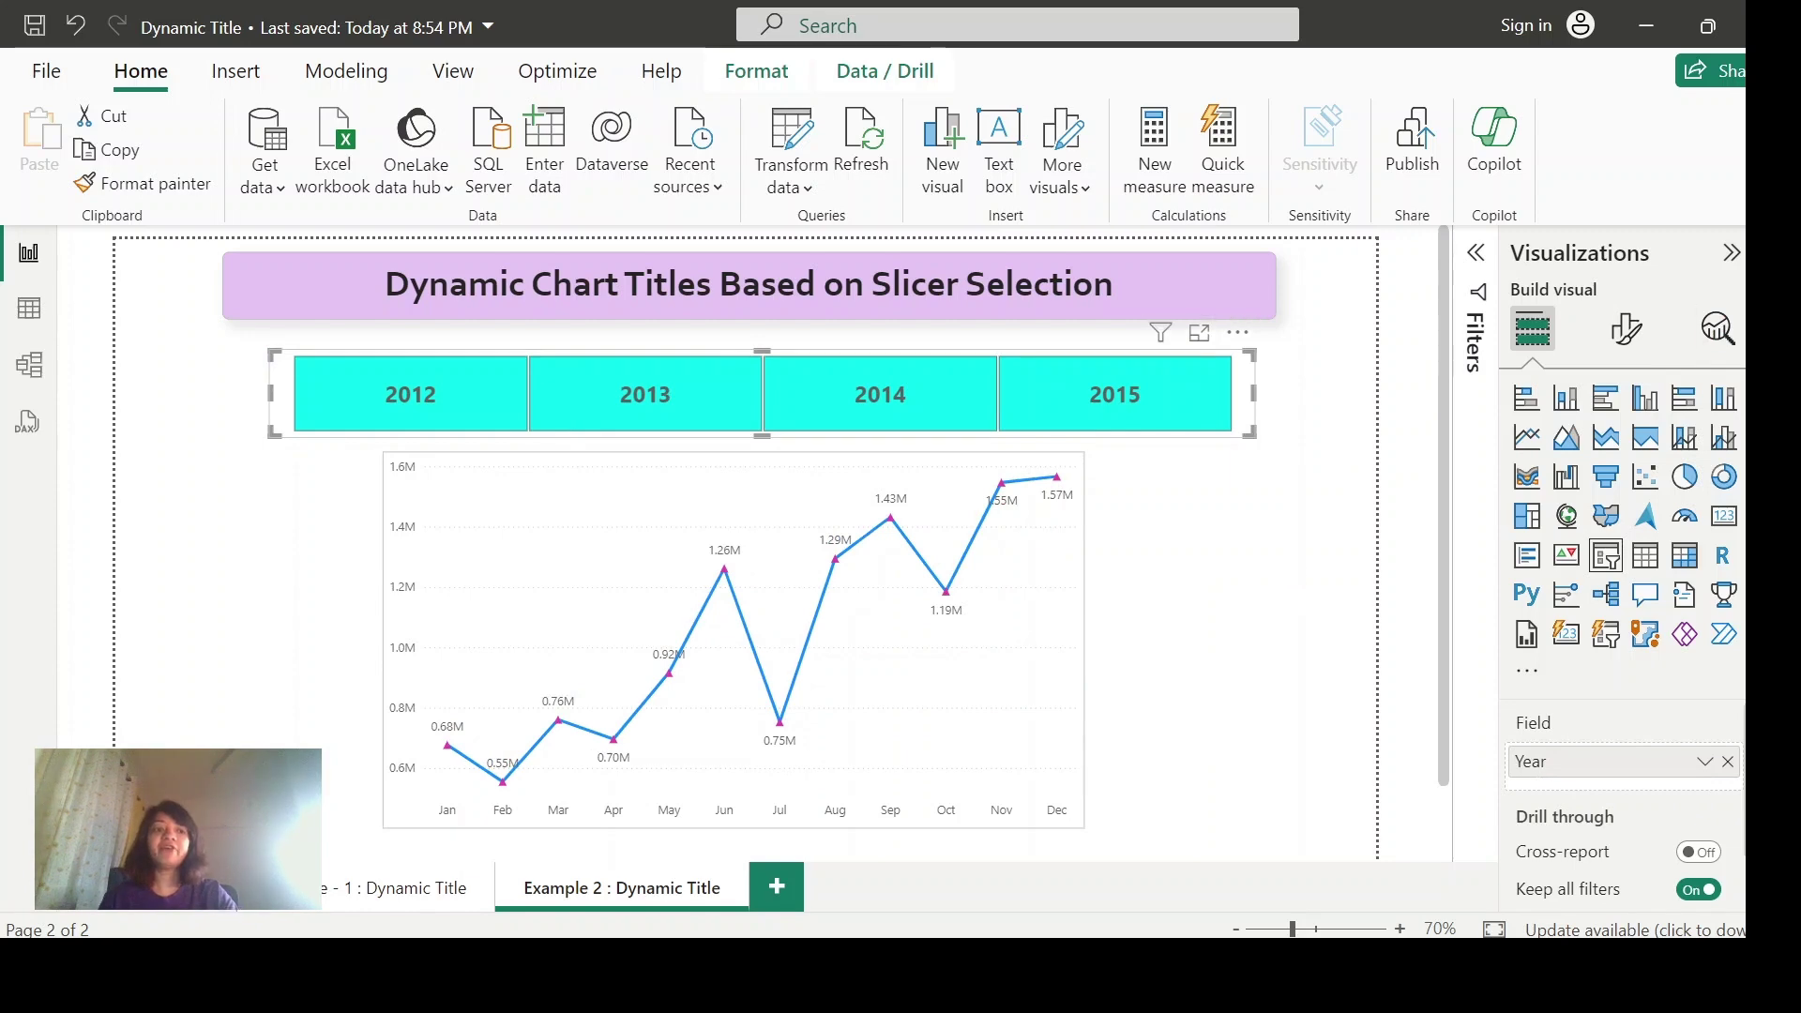
{"action": "left_click", "coordinate": [1768, 281]}
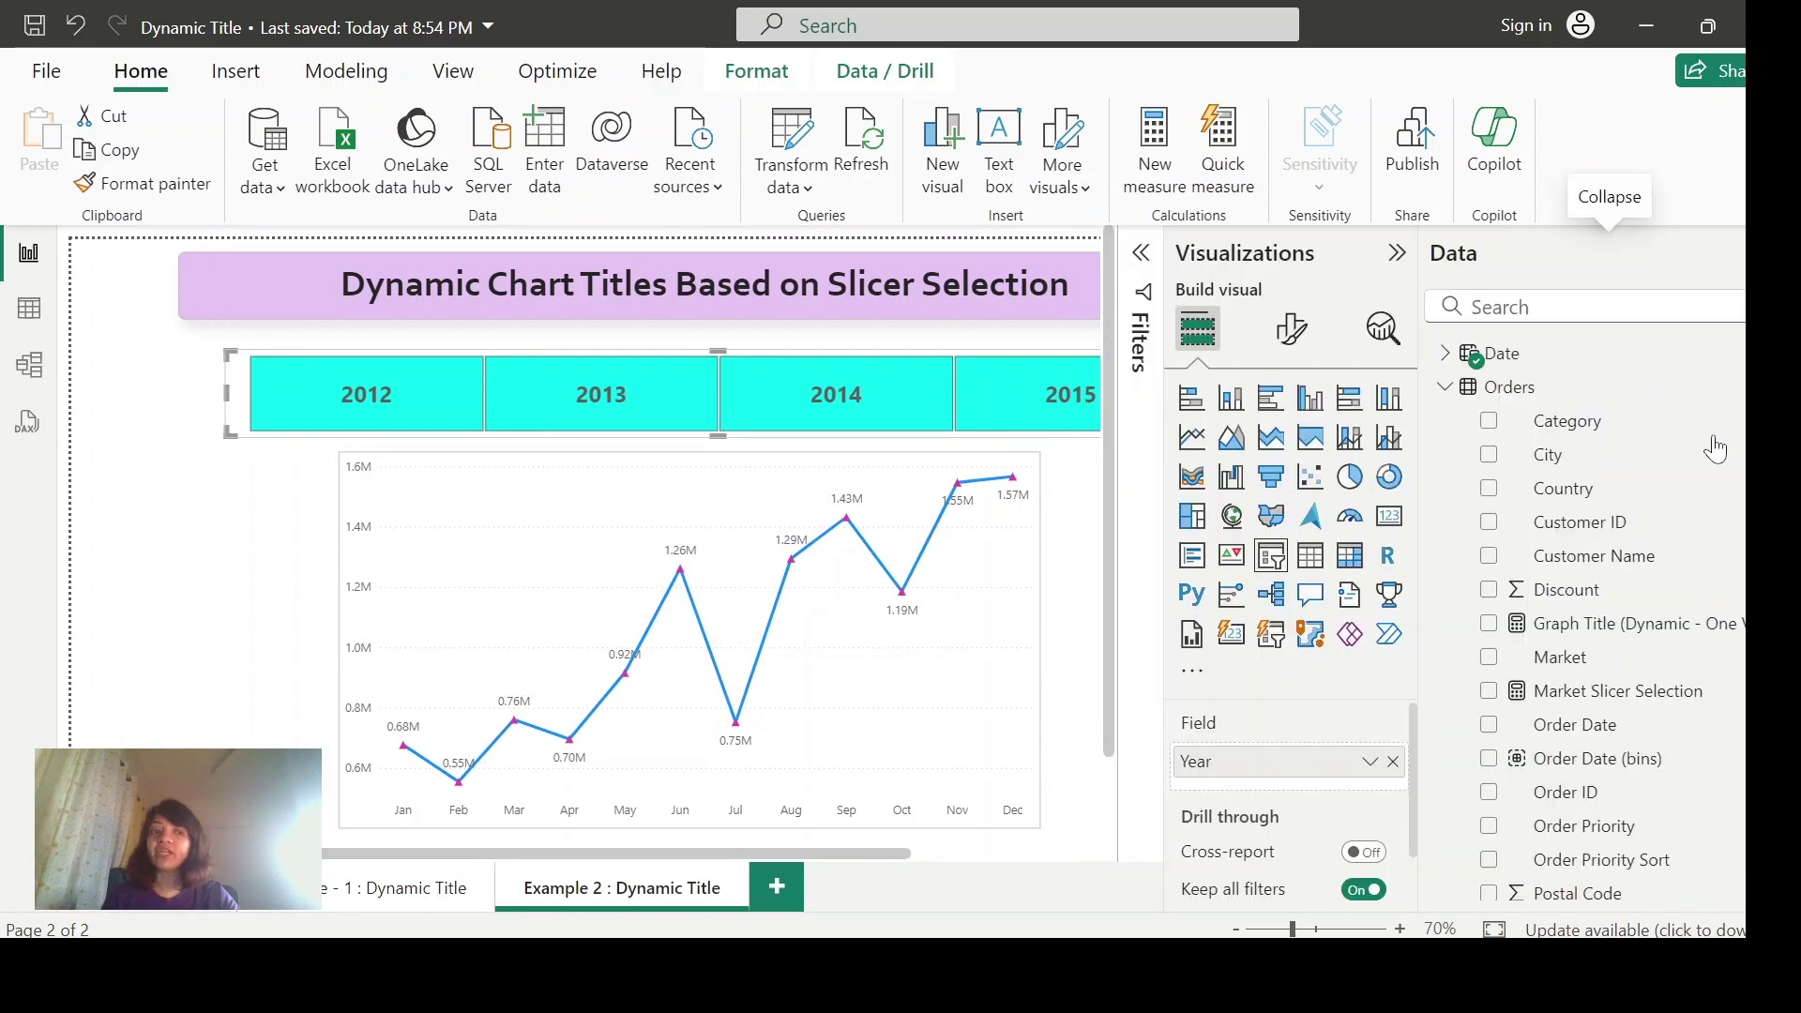
- Create the Orders measure Slicer Selection = SELECTEDVALUE('Date'[Year],"All Years")
{"action": "right_click", "coordinate": [1505, 398]}
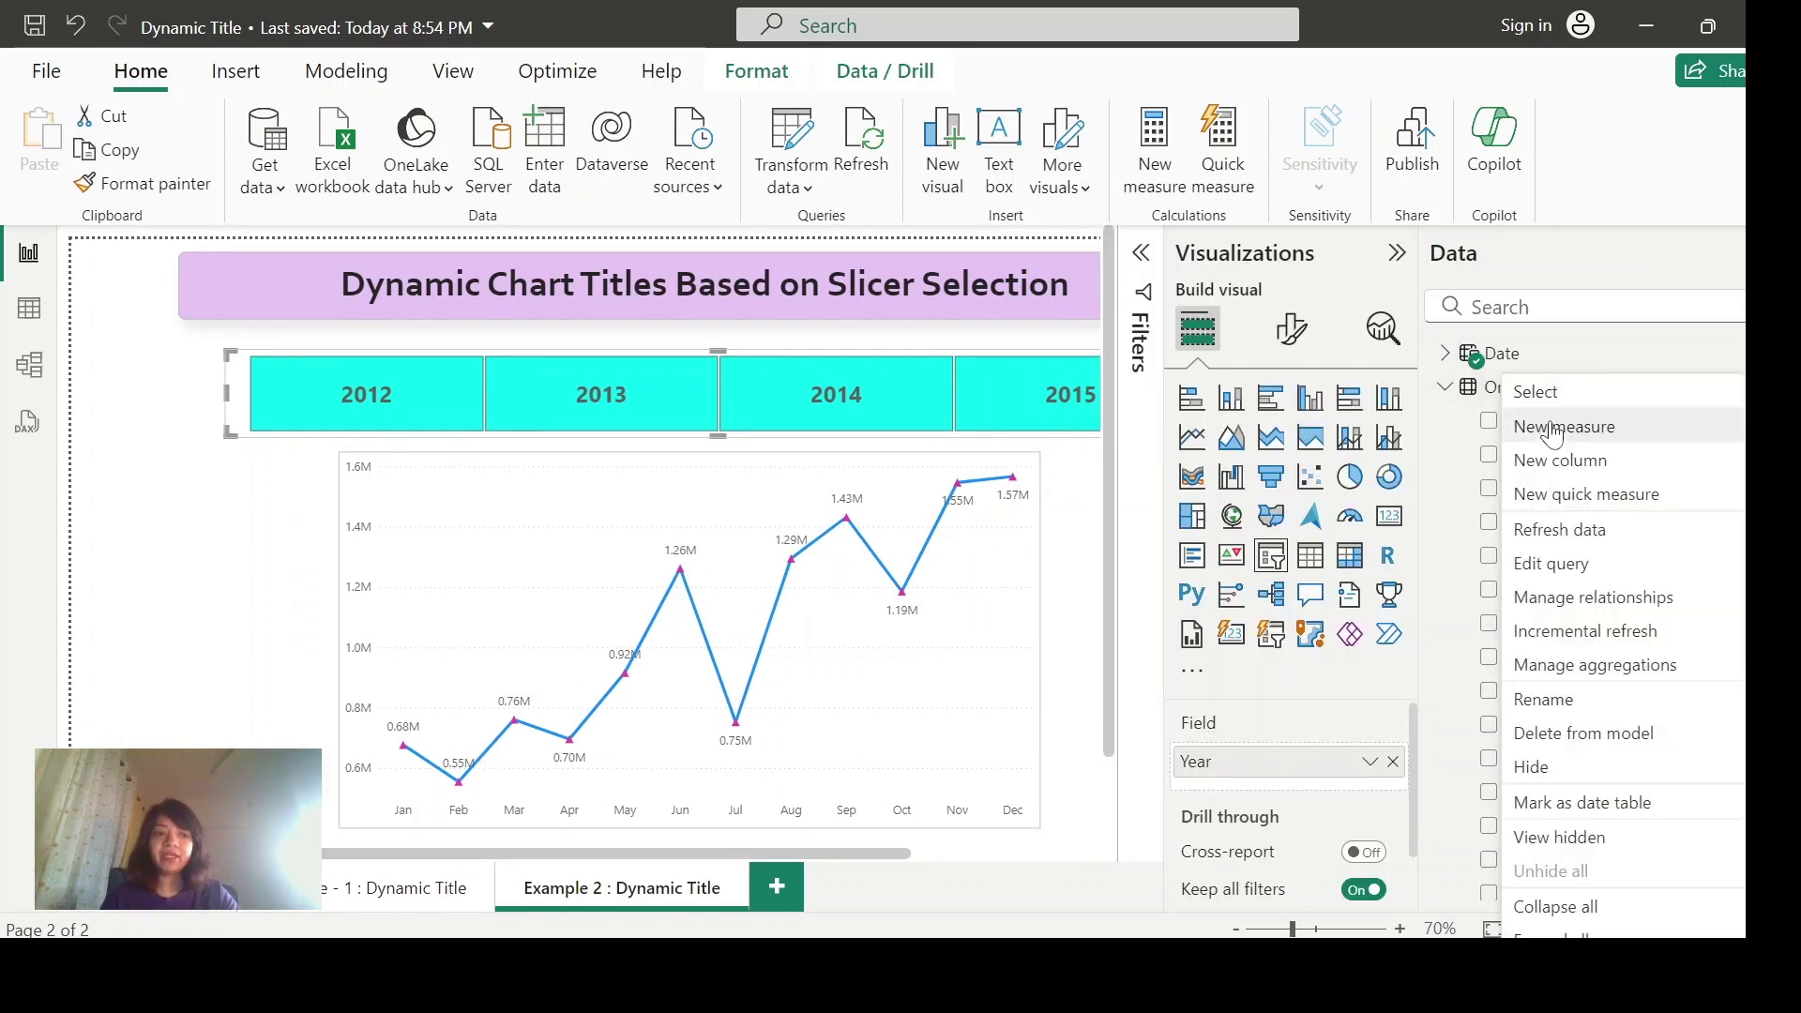
{"action": "key", "text": "Escape"}
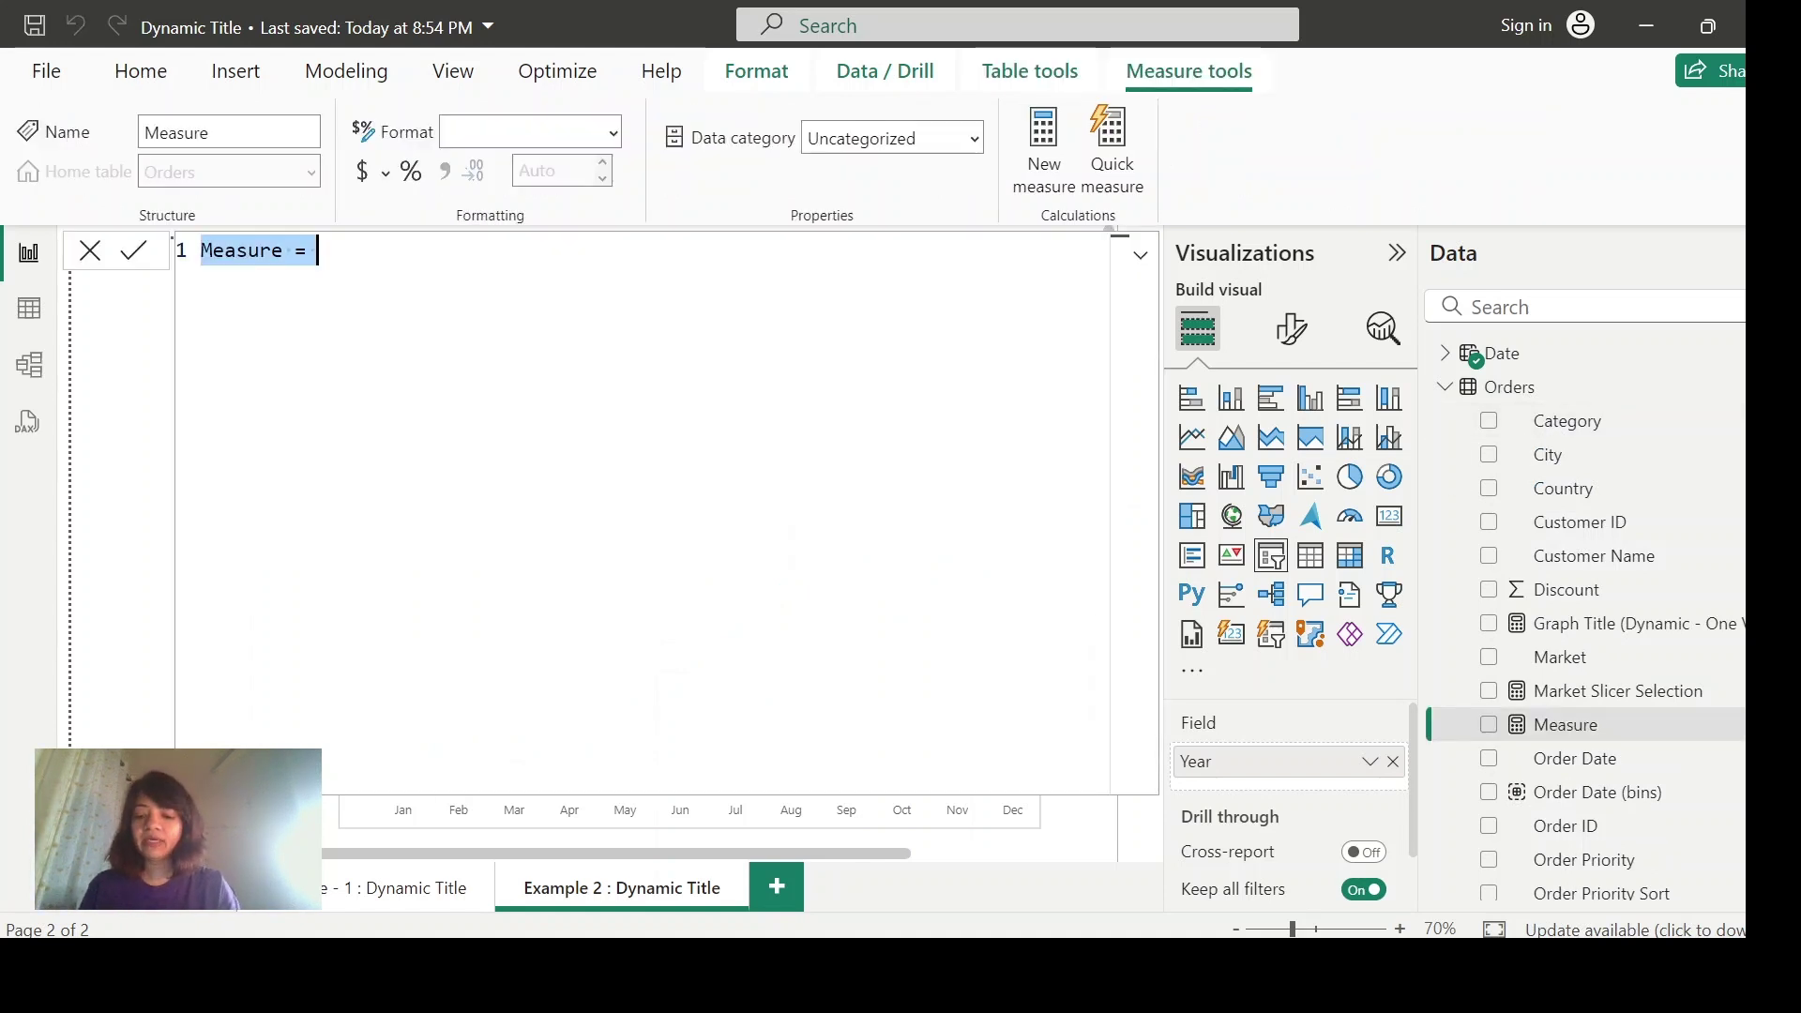
{"action": "type", "text": "Slicer"}
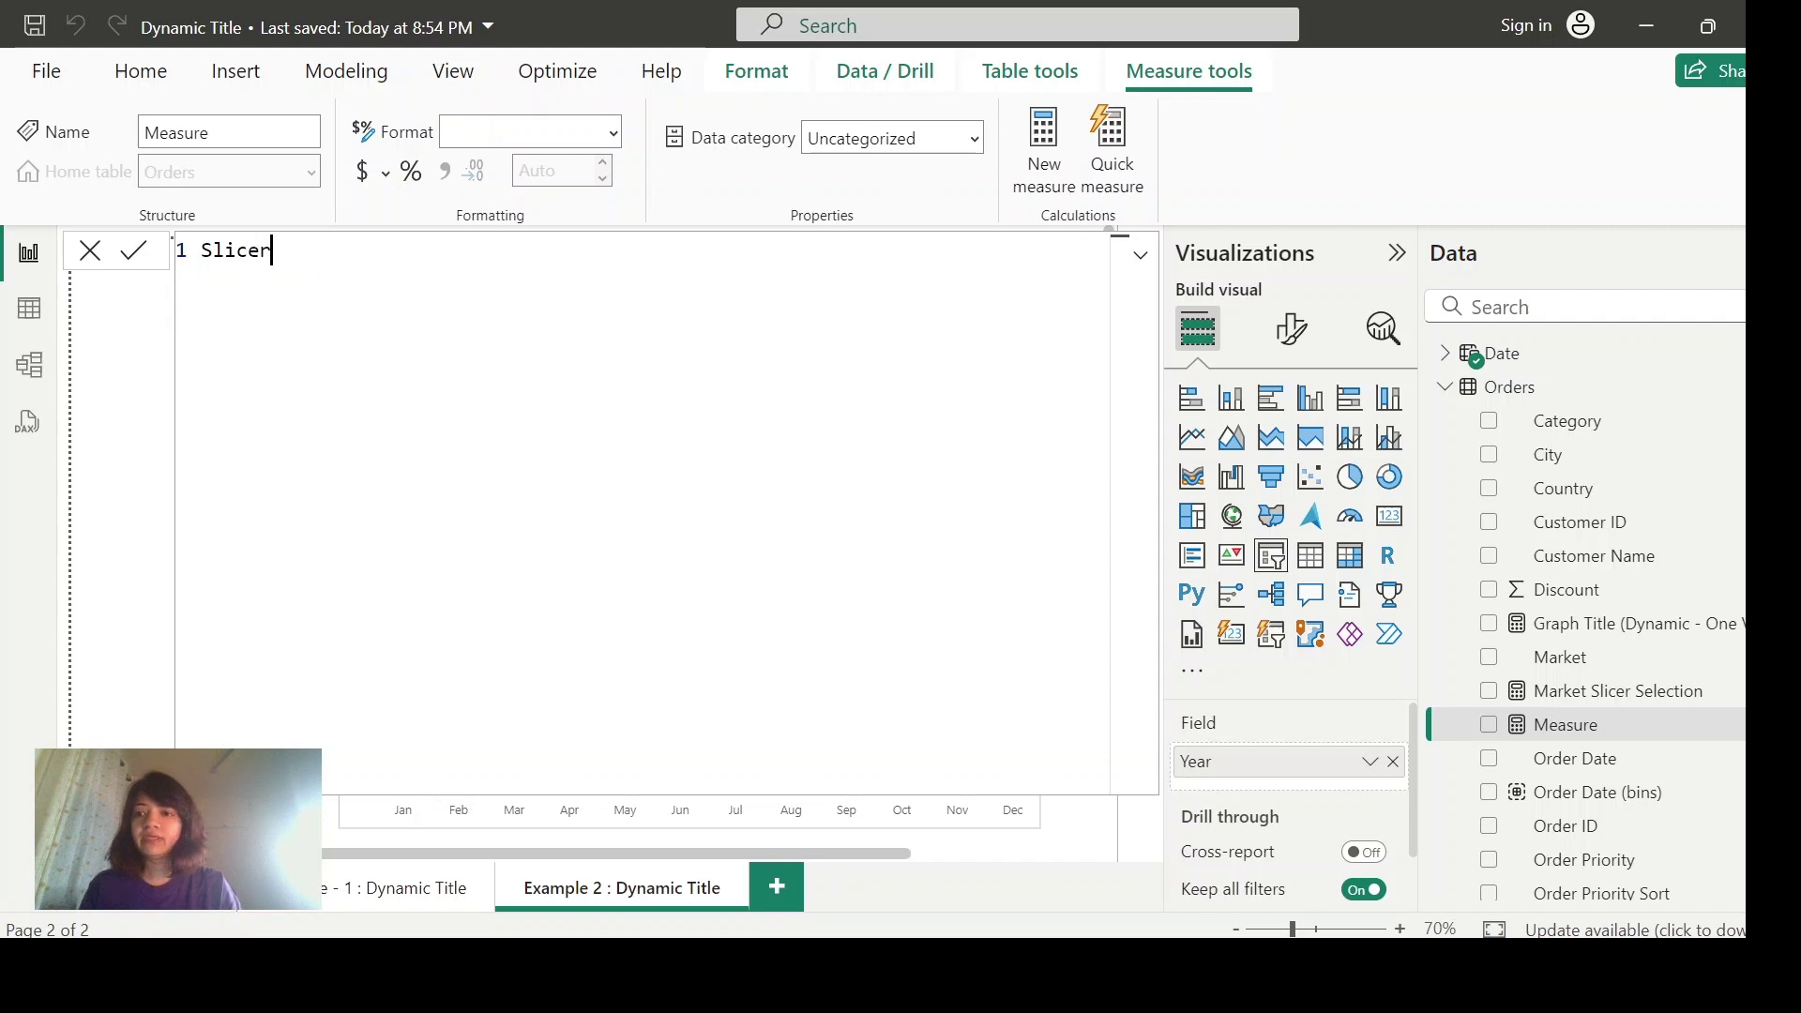
{"action": "type", "text": " Selec"}
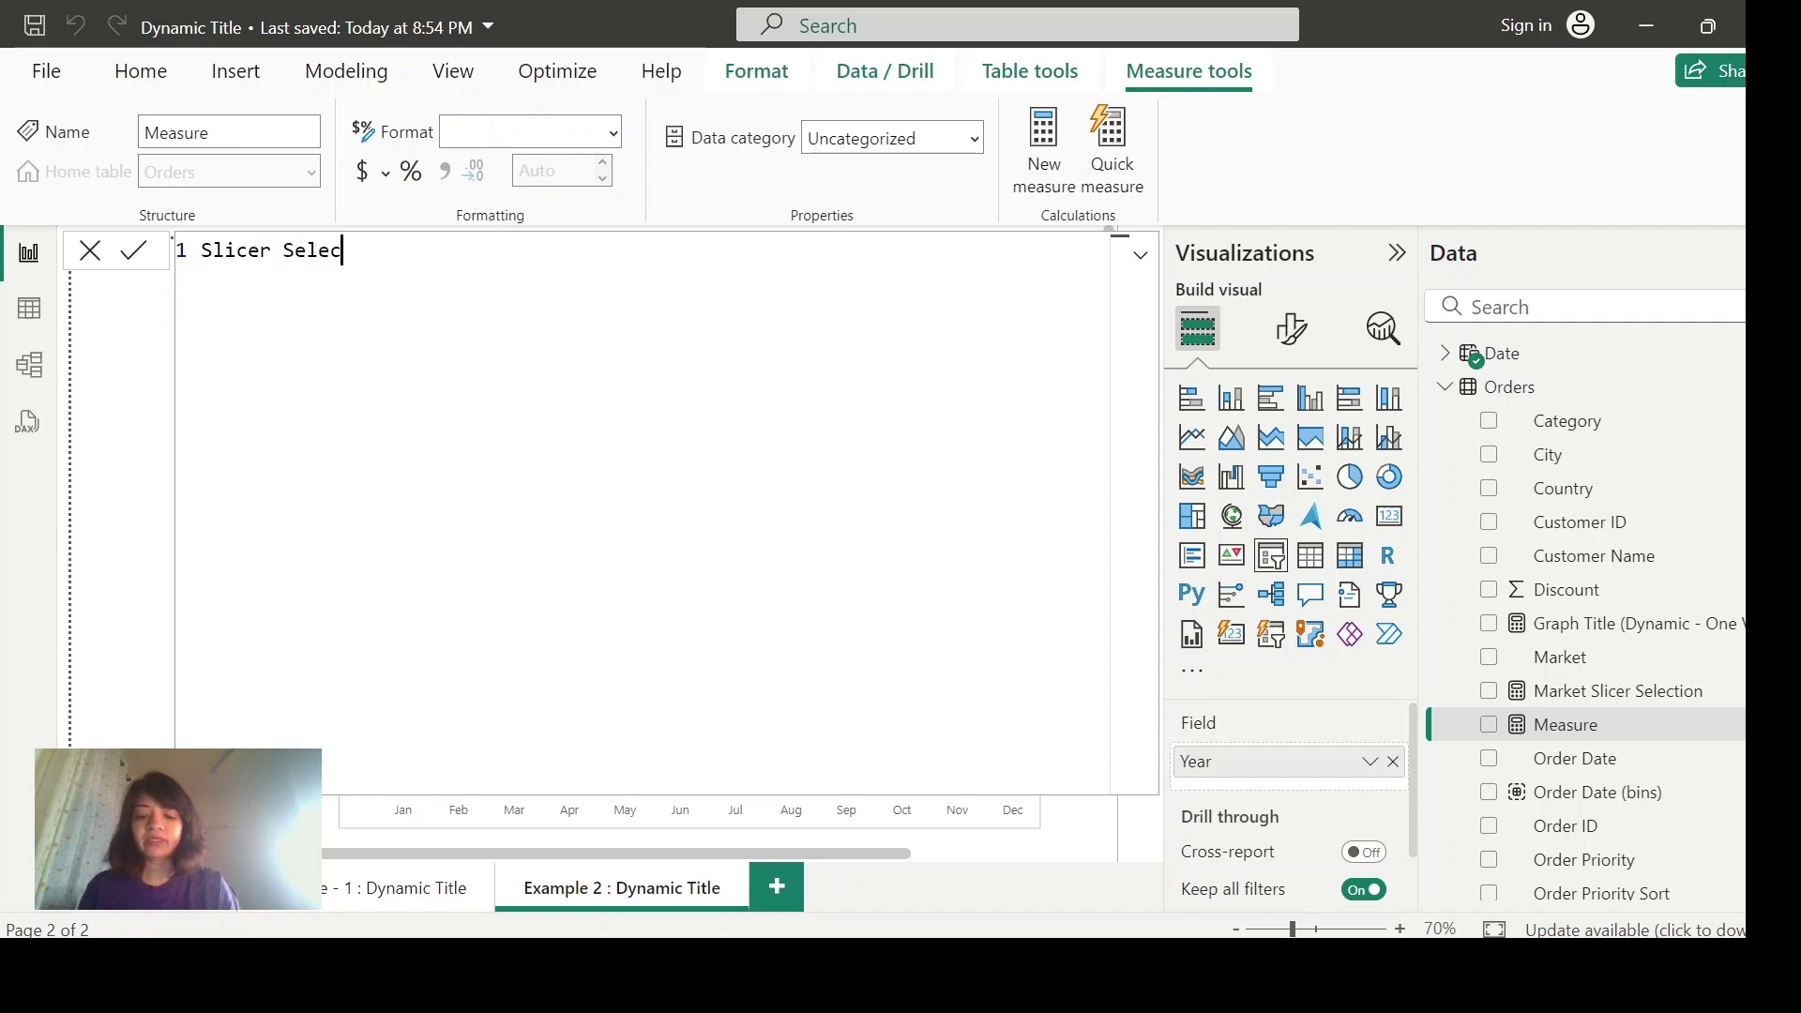
{"action": "type", "text": "tion ="}
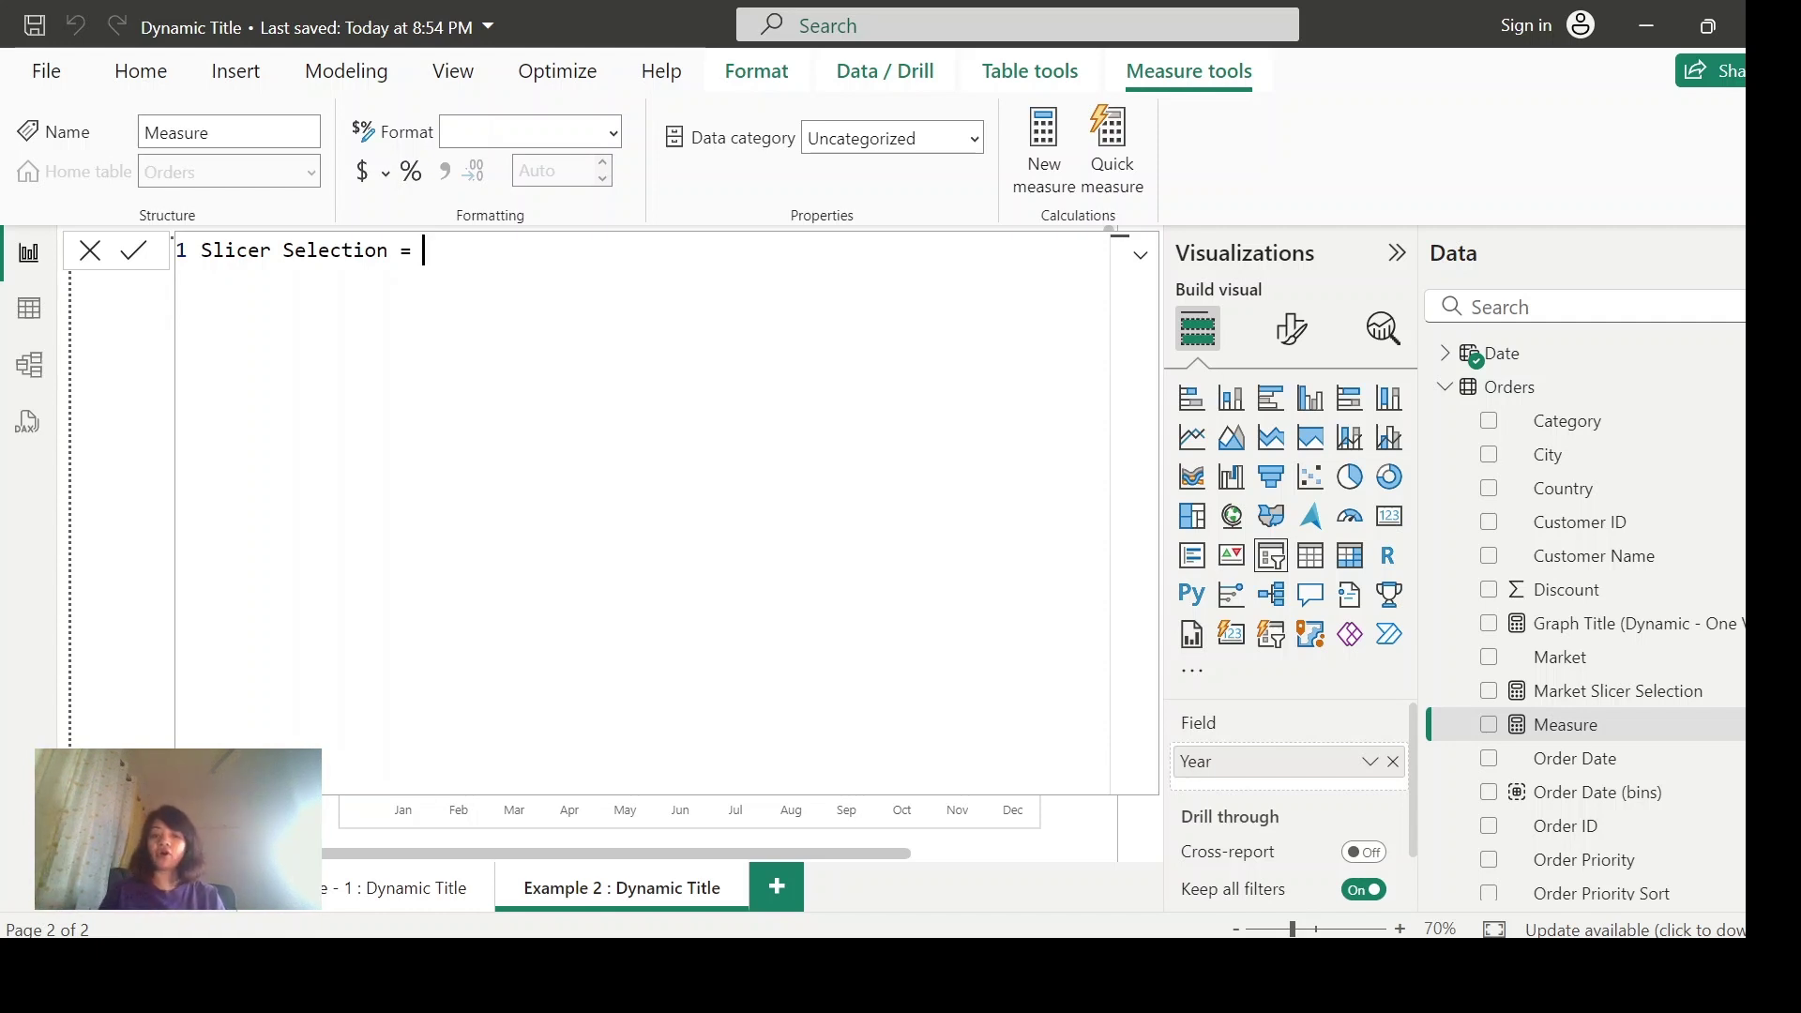
{"action": "type", "text": "sele"}
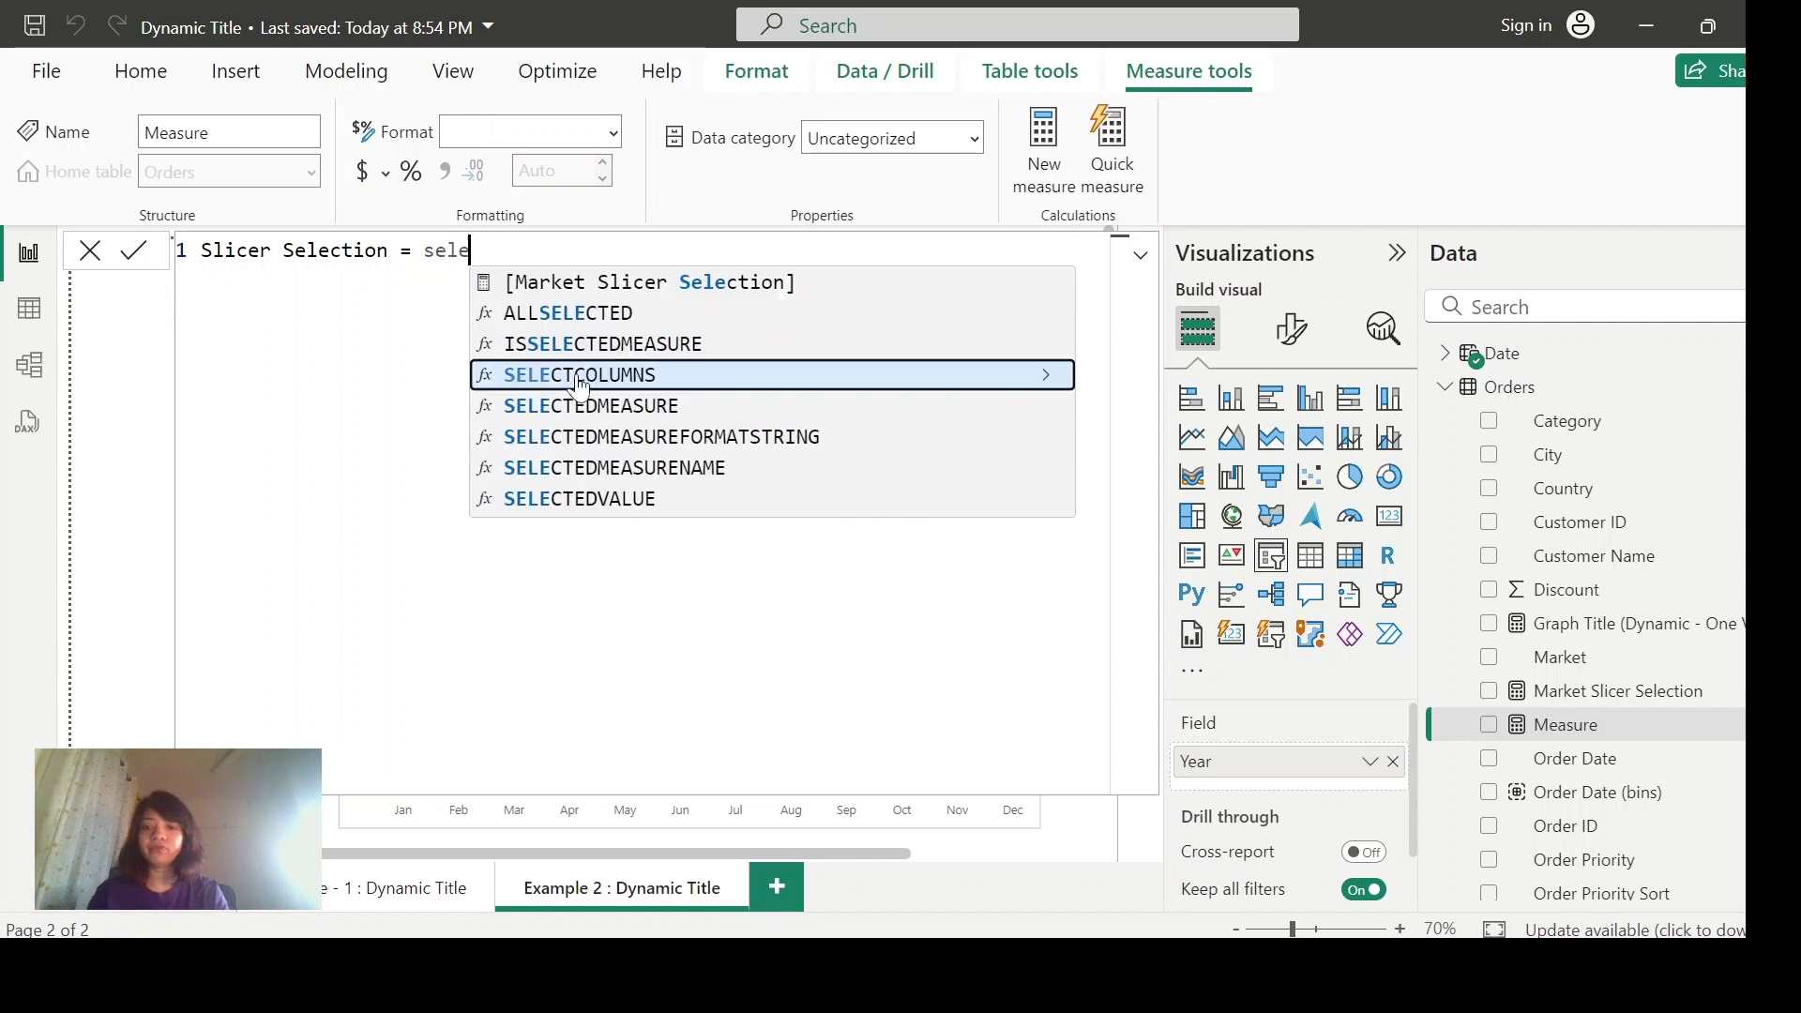
{"action": "type", "text": "cte"}
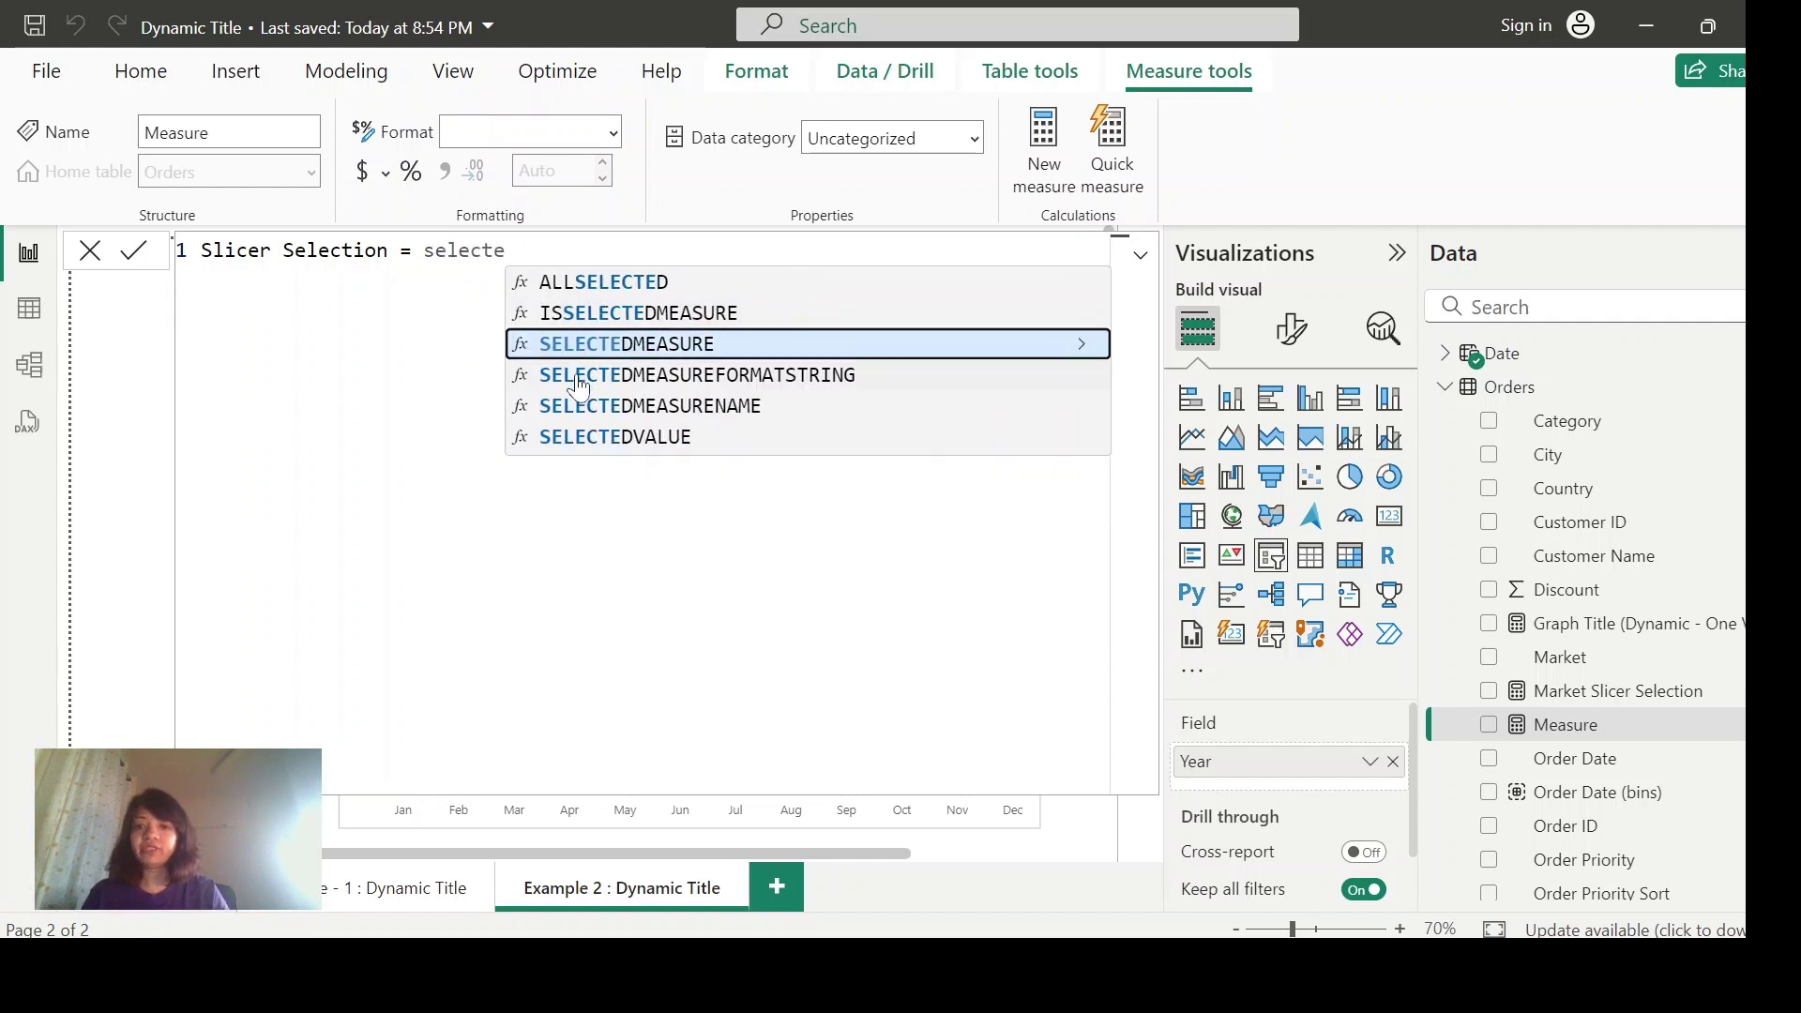
{"action": "type", "text": "d"}
{"action": "key", "text": "Down"}
{"action": "key", "text": "Down"}
{"action": "key", "text": "Down"}
{"action": "key", "text": "Tab"}
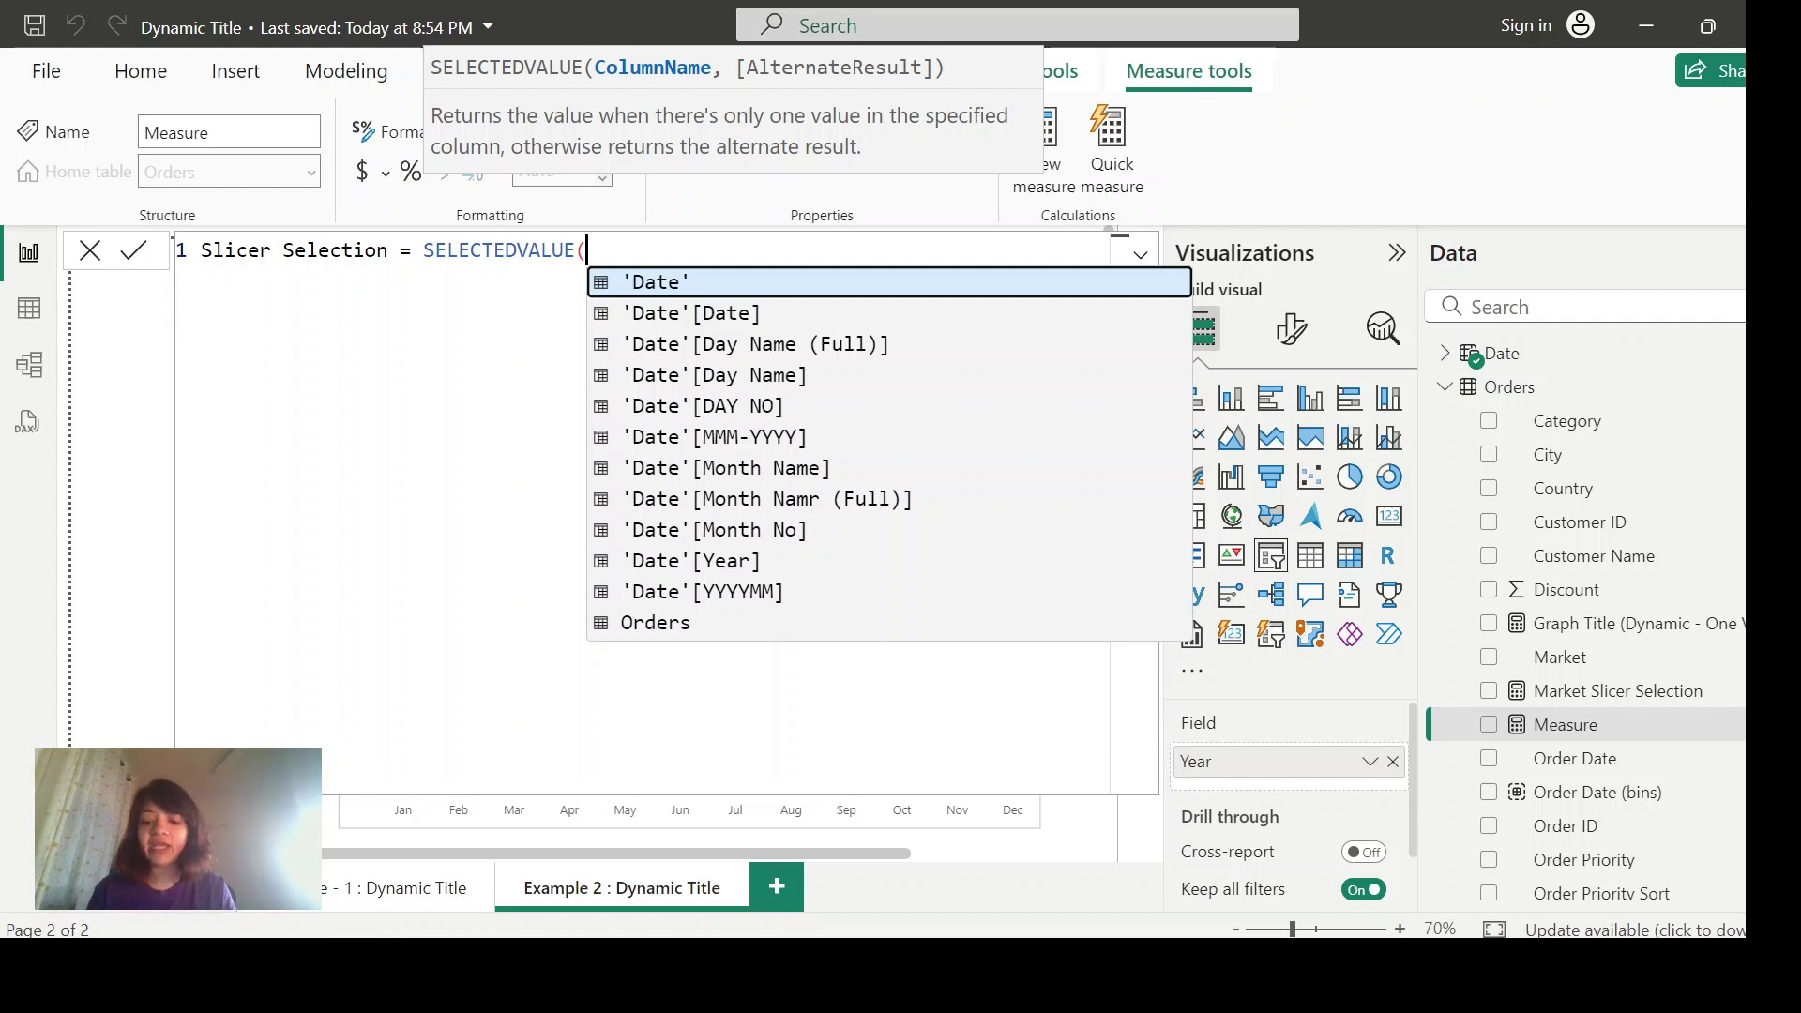
{"action": "type", "text": "year"}
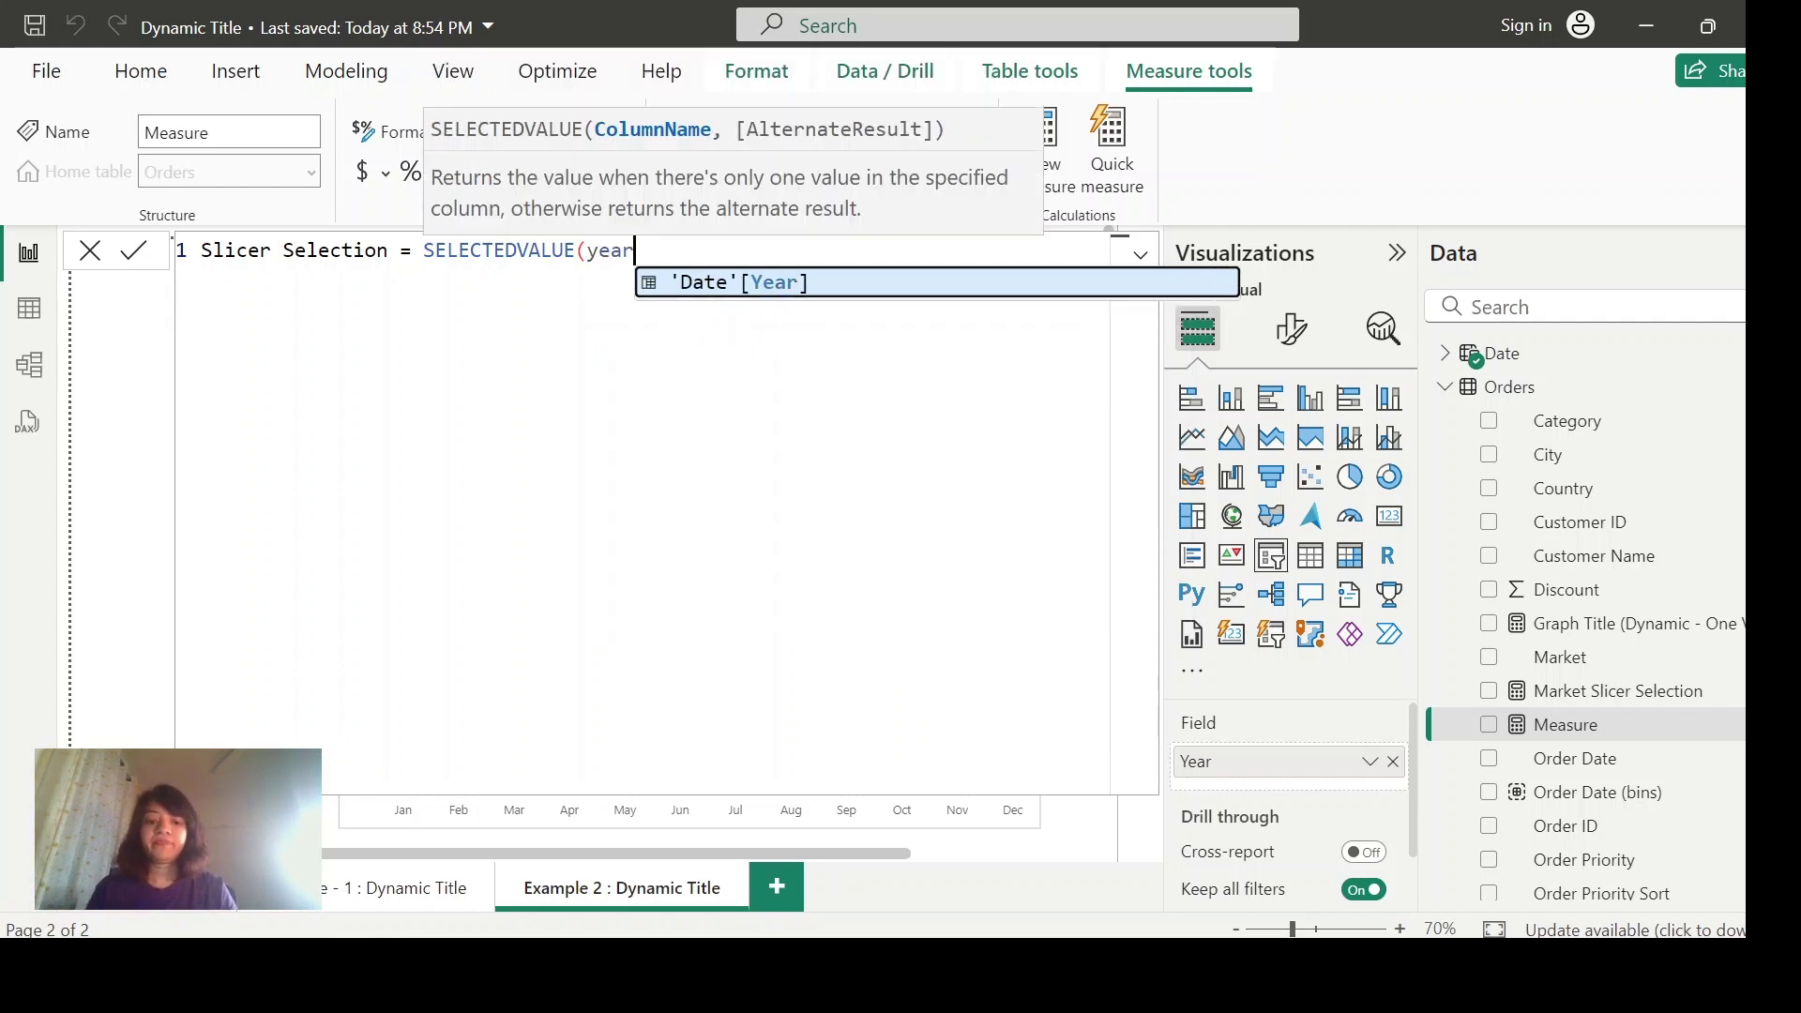
{"action": "key", "text": "Tab"}
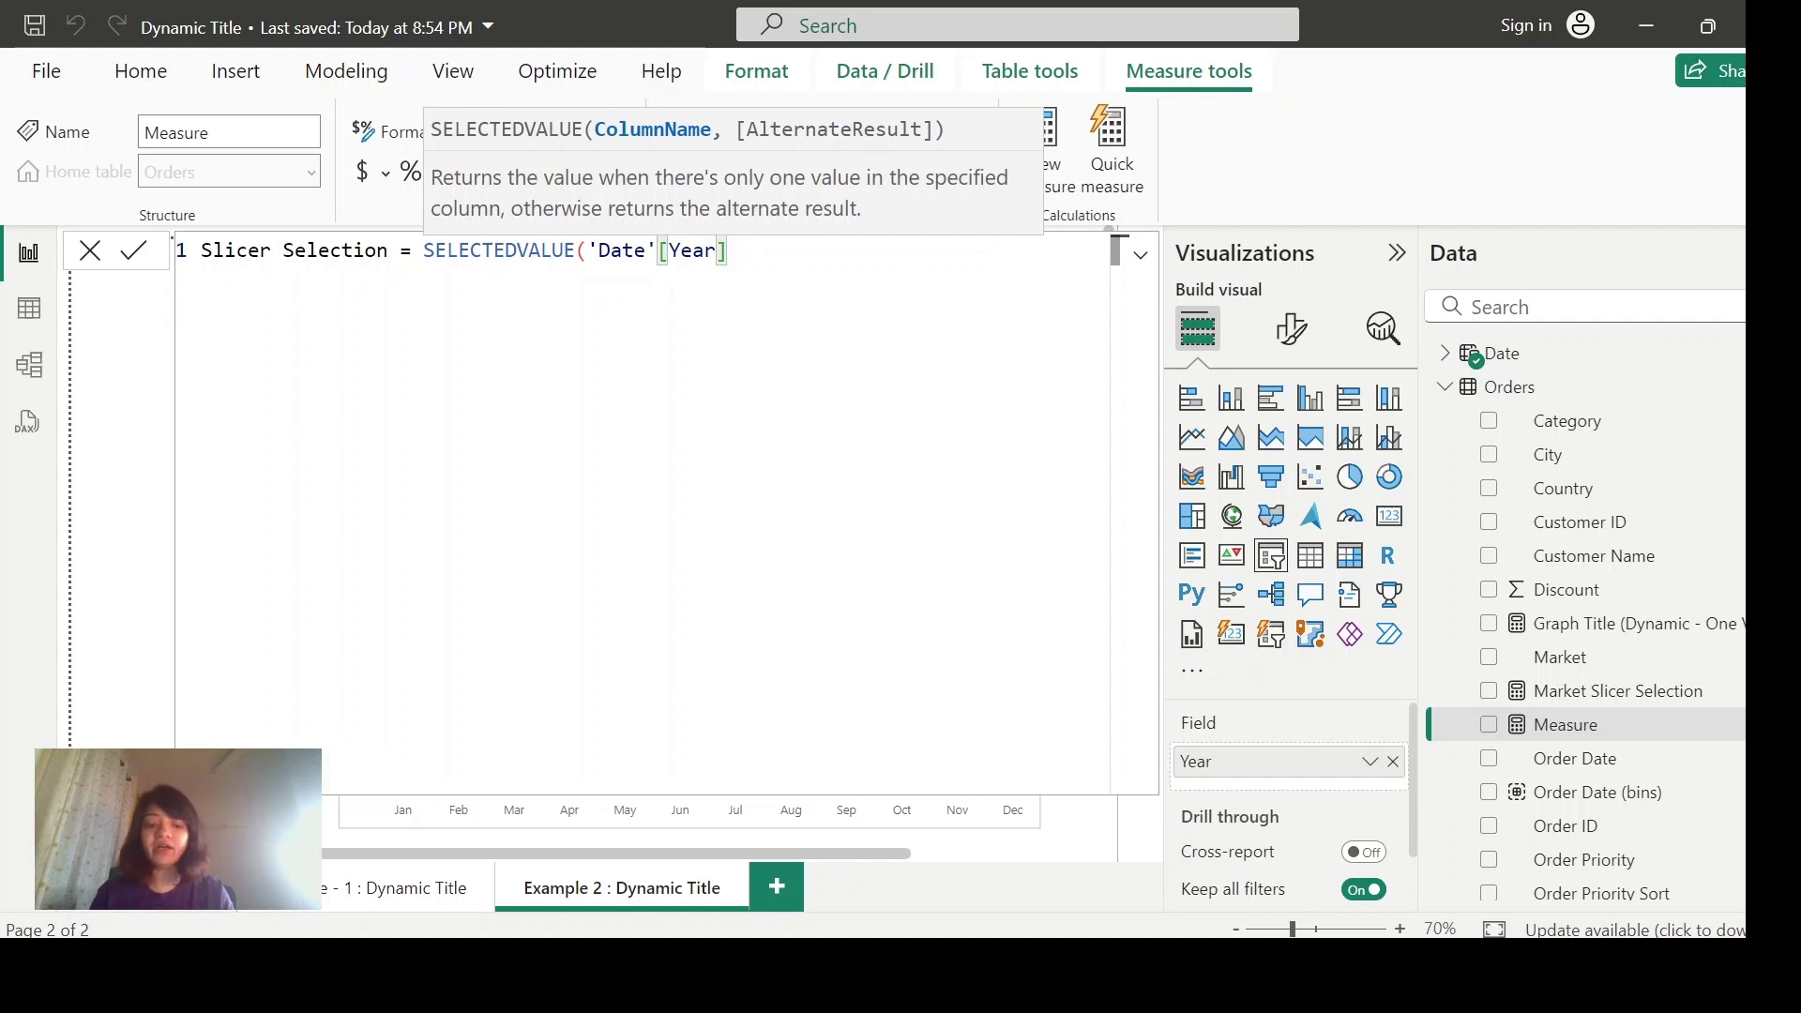
{"action": "type", "text": ","}
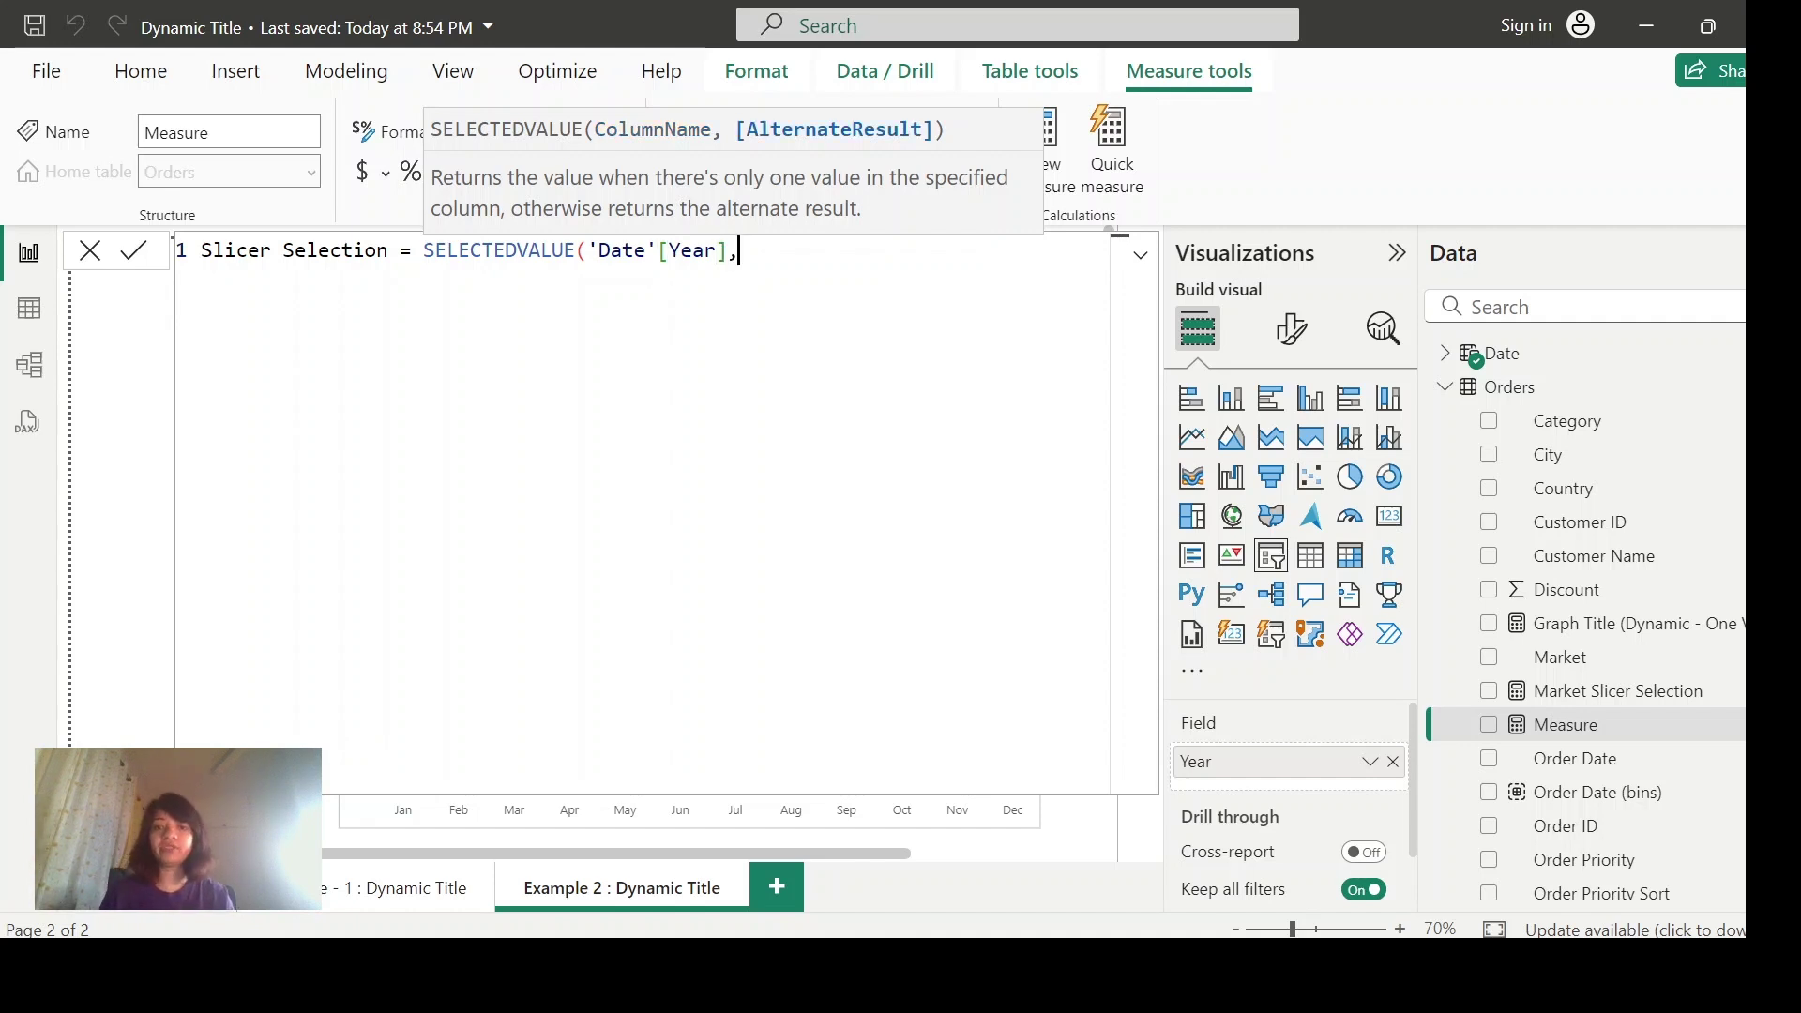
{"action": "type", "text": "\"A"}
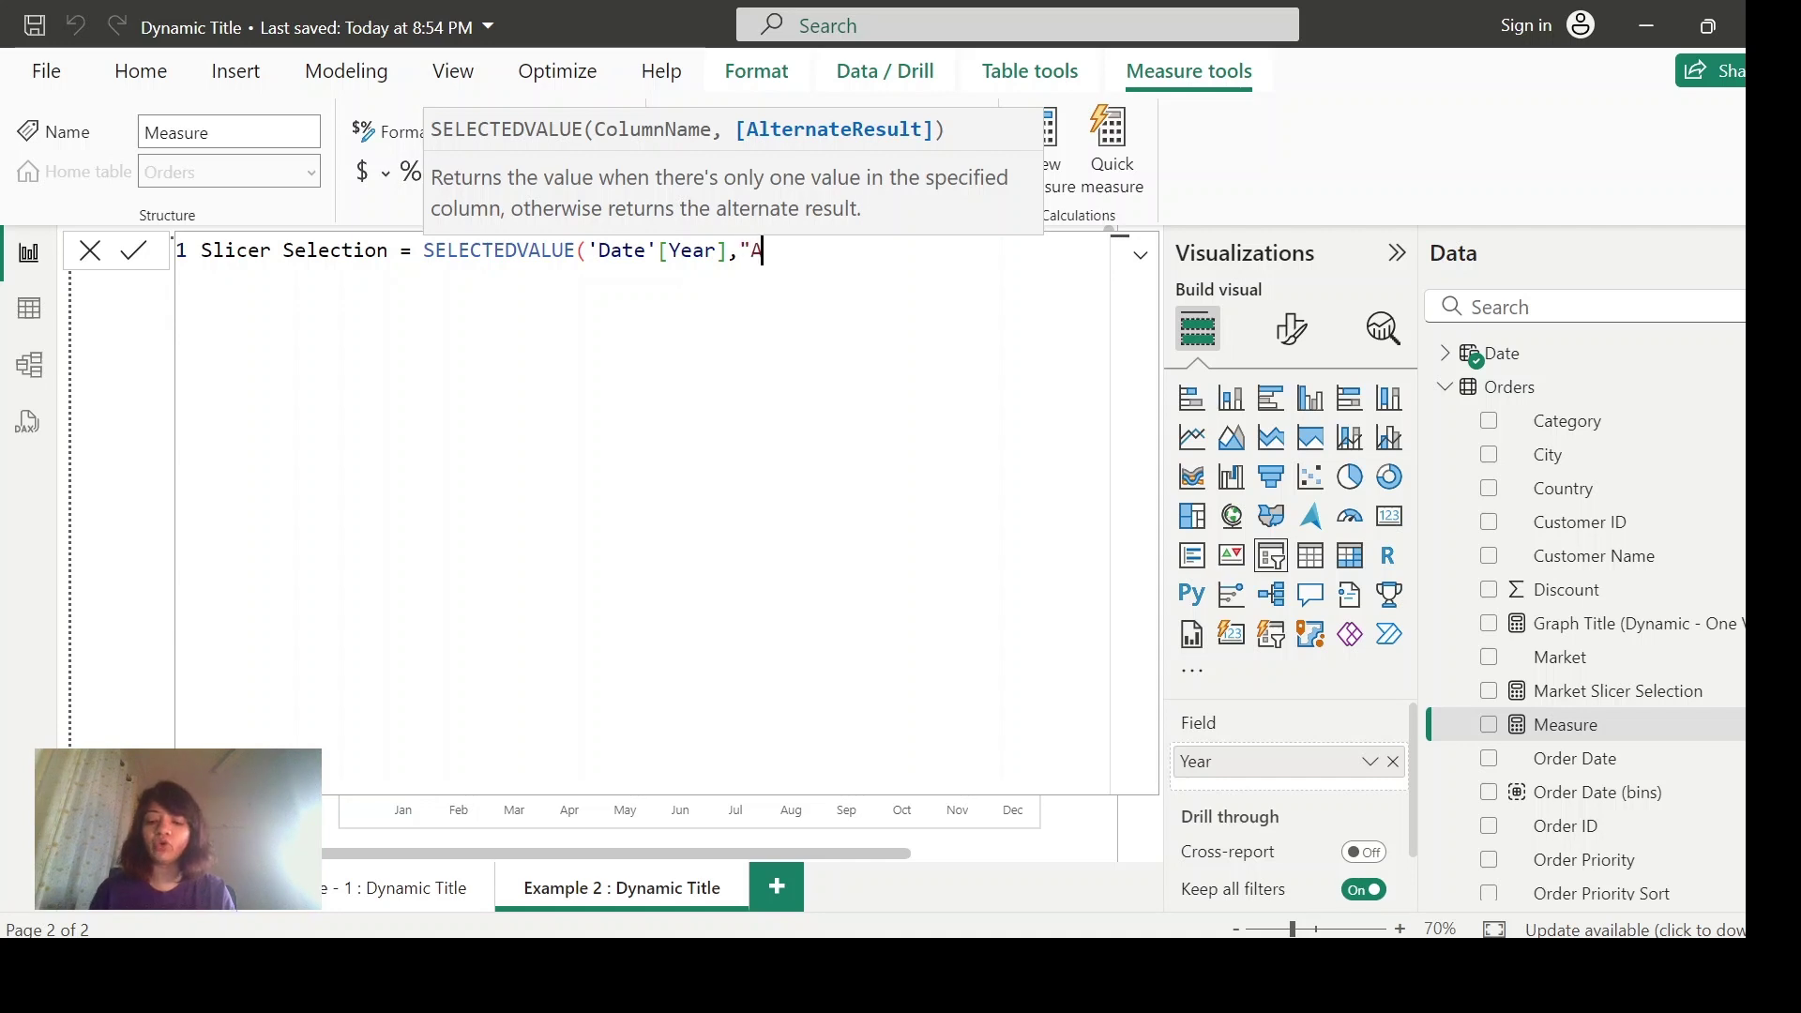
{"action": "type", "text": "ll Years\")"}
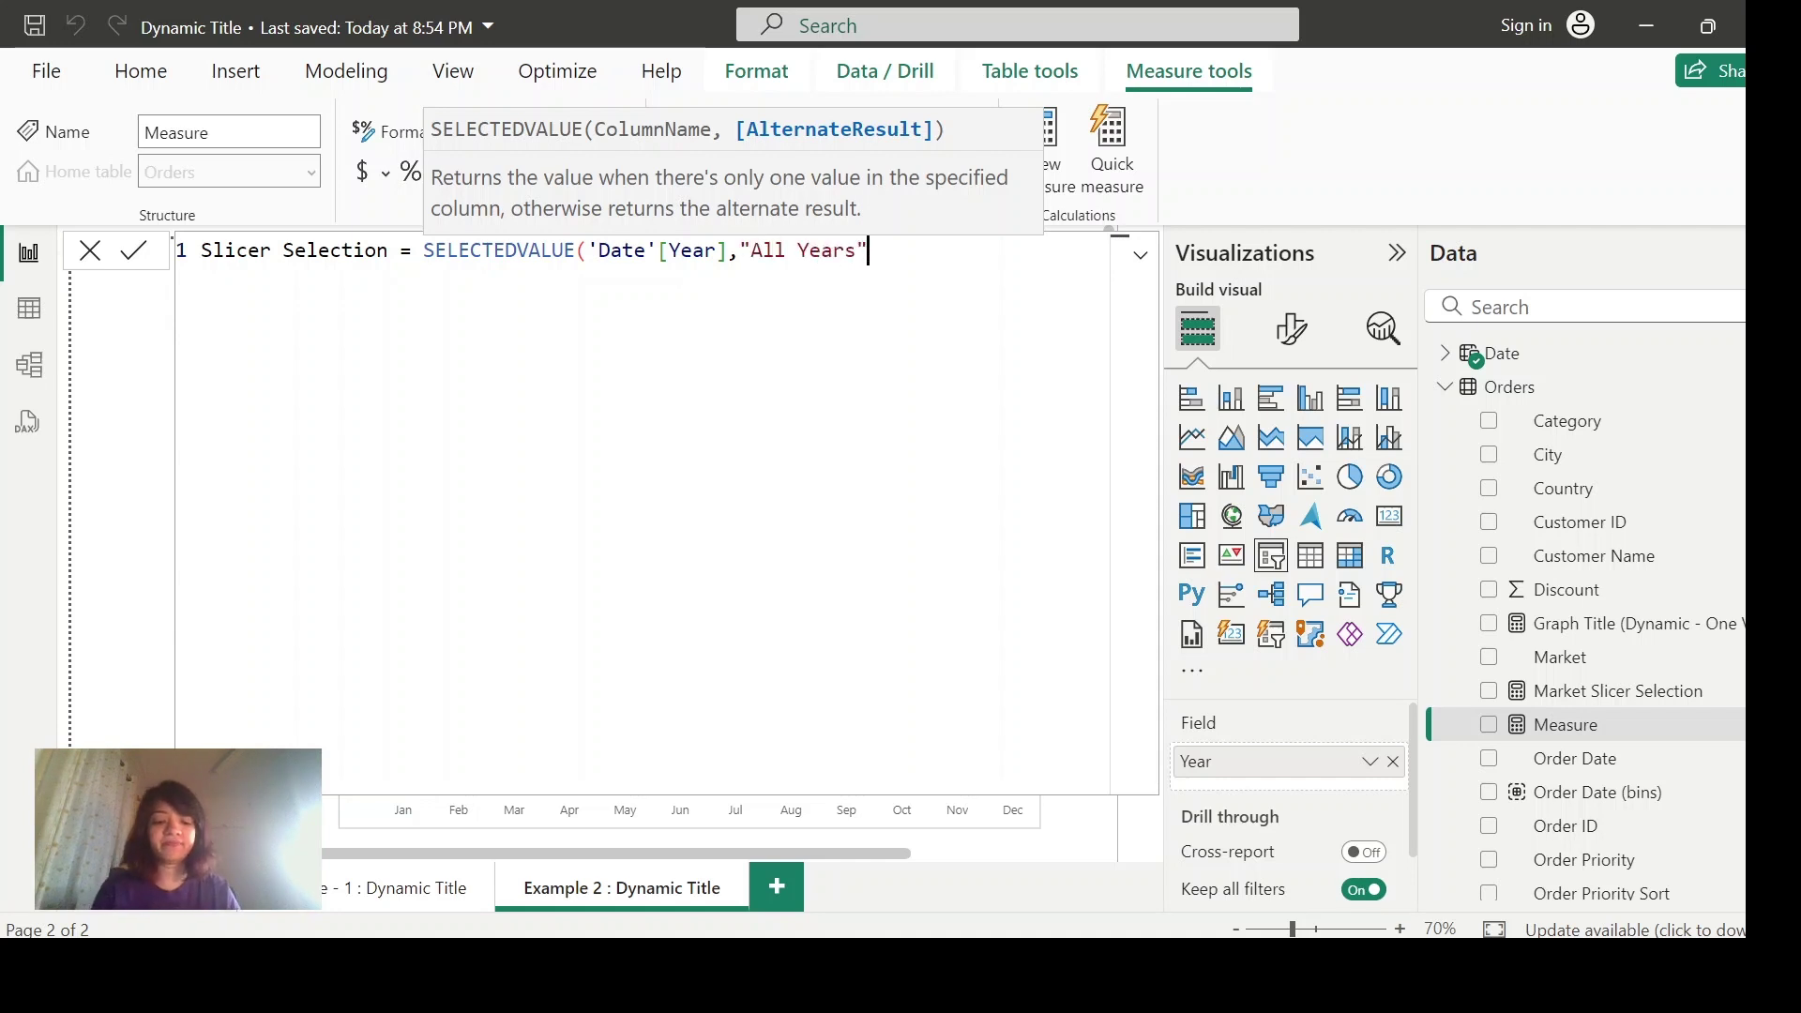
{"action": "key", "text": "Return"}
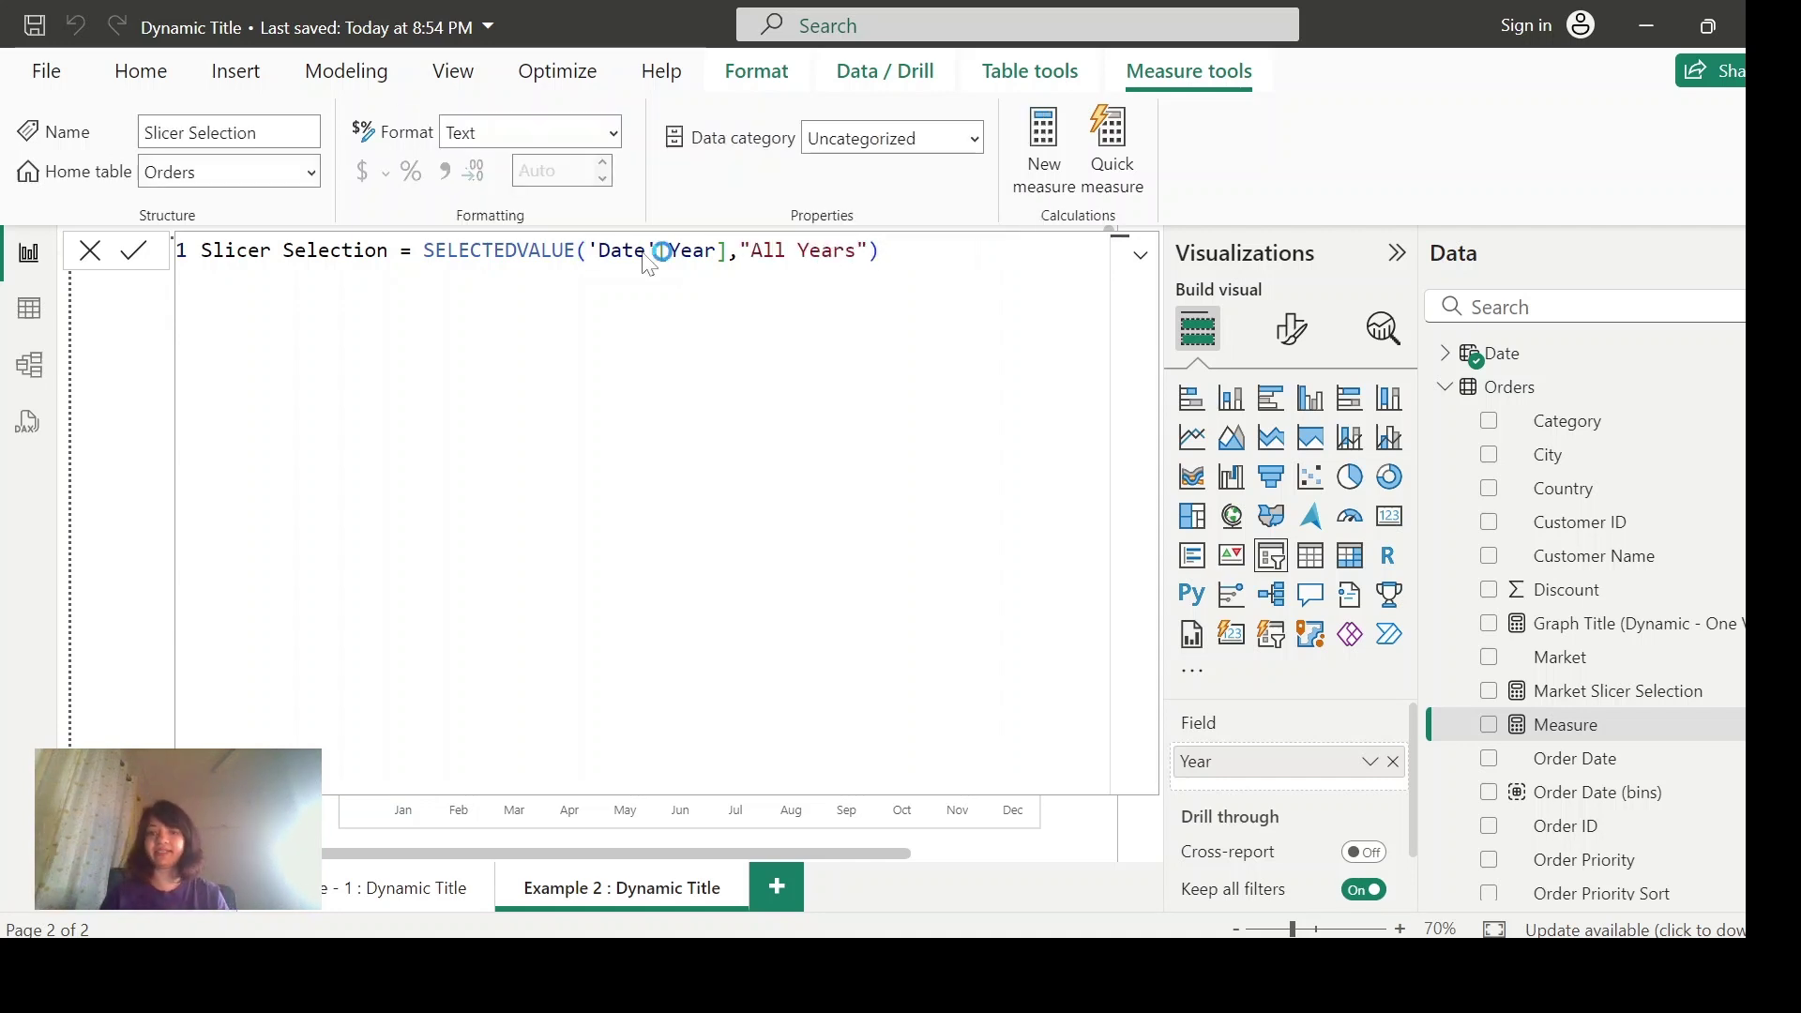
- Select the line chart and expand its Title settings under Format visual > General
{"action": "left_click", "coordinate": [1200, 647]}
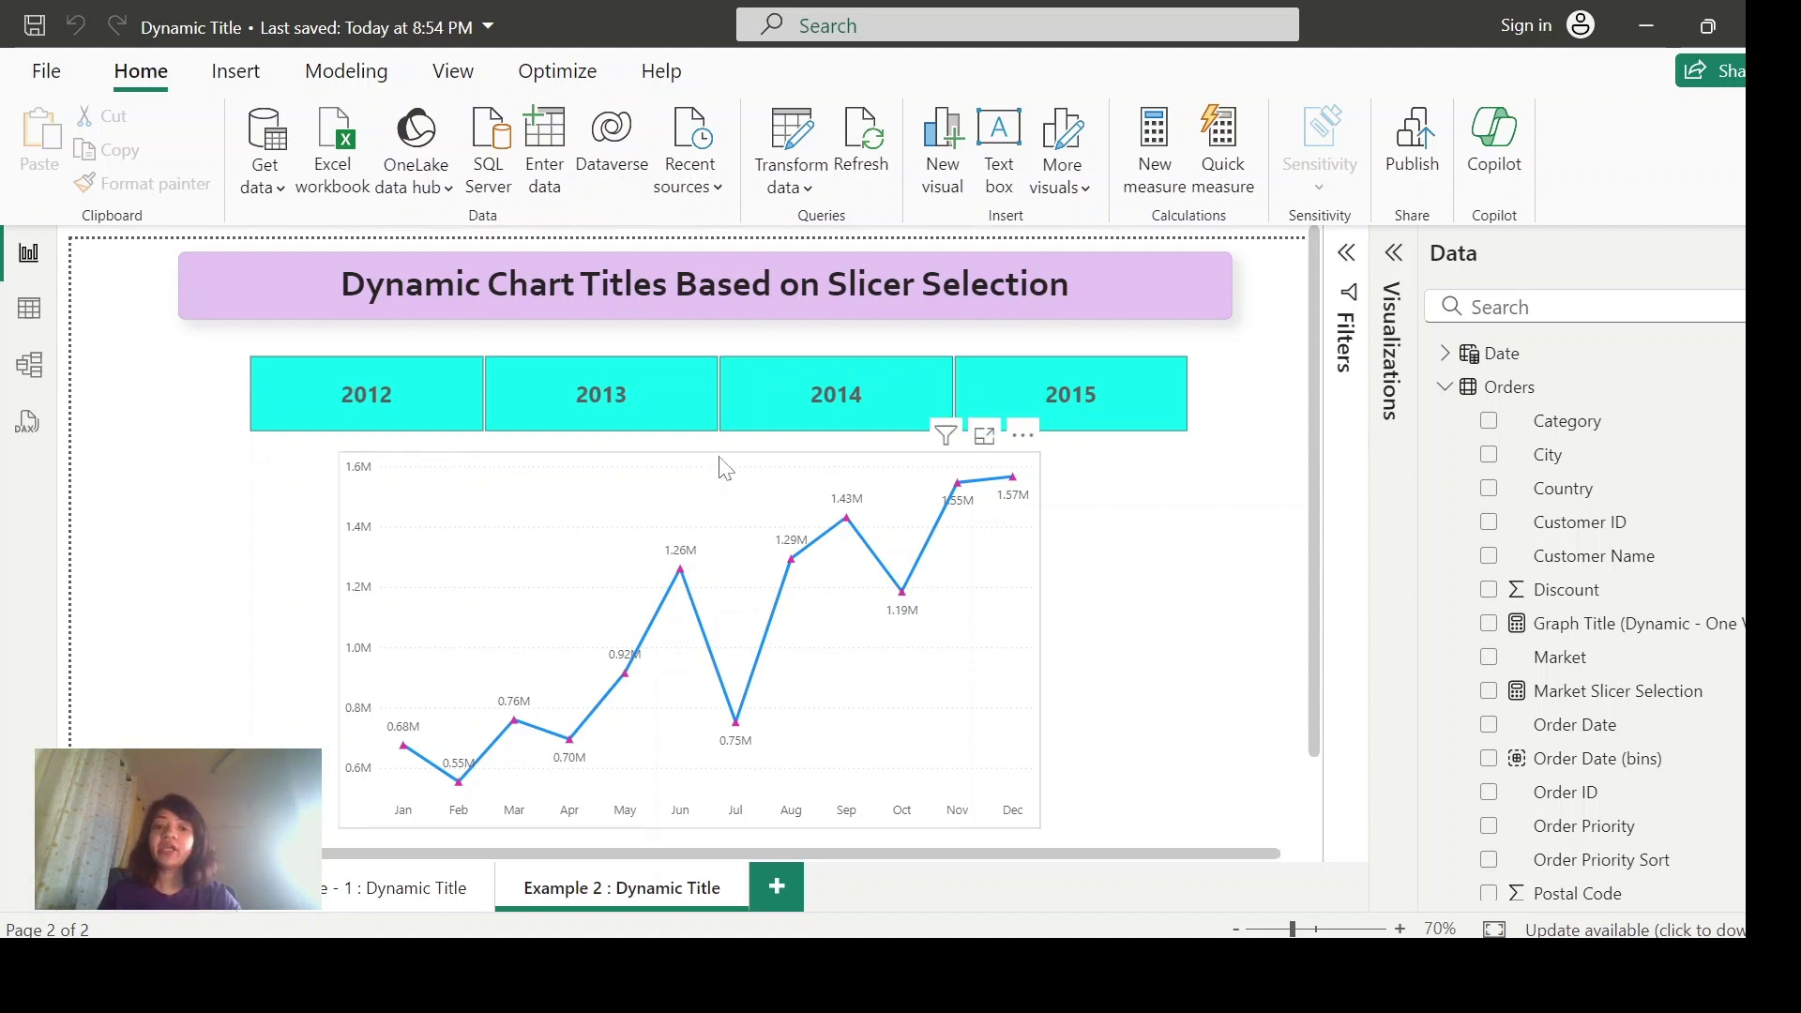
{"action": "left_click", "coordinate": [1039, 657]}
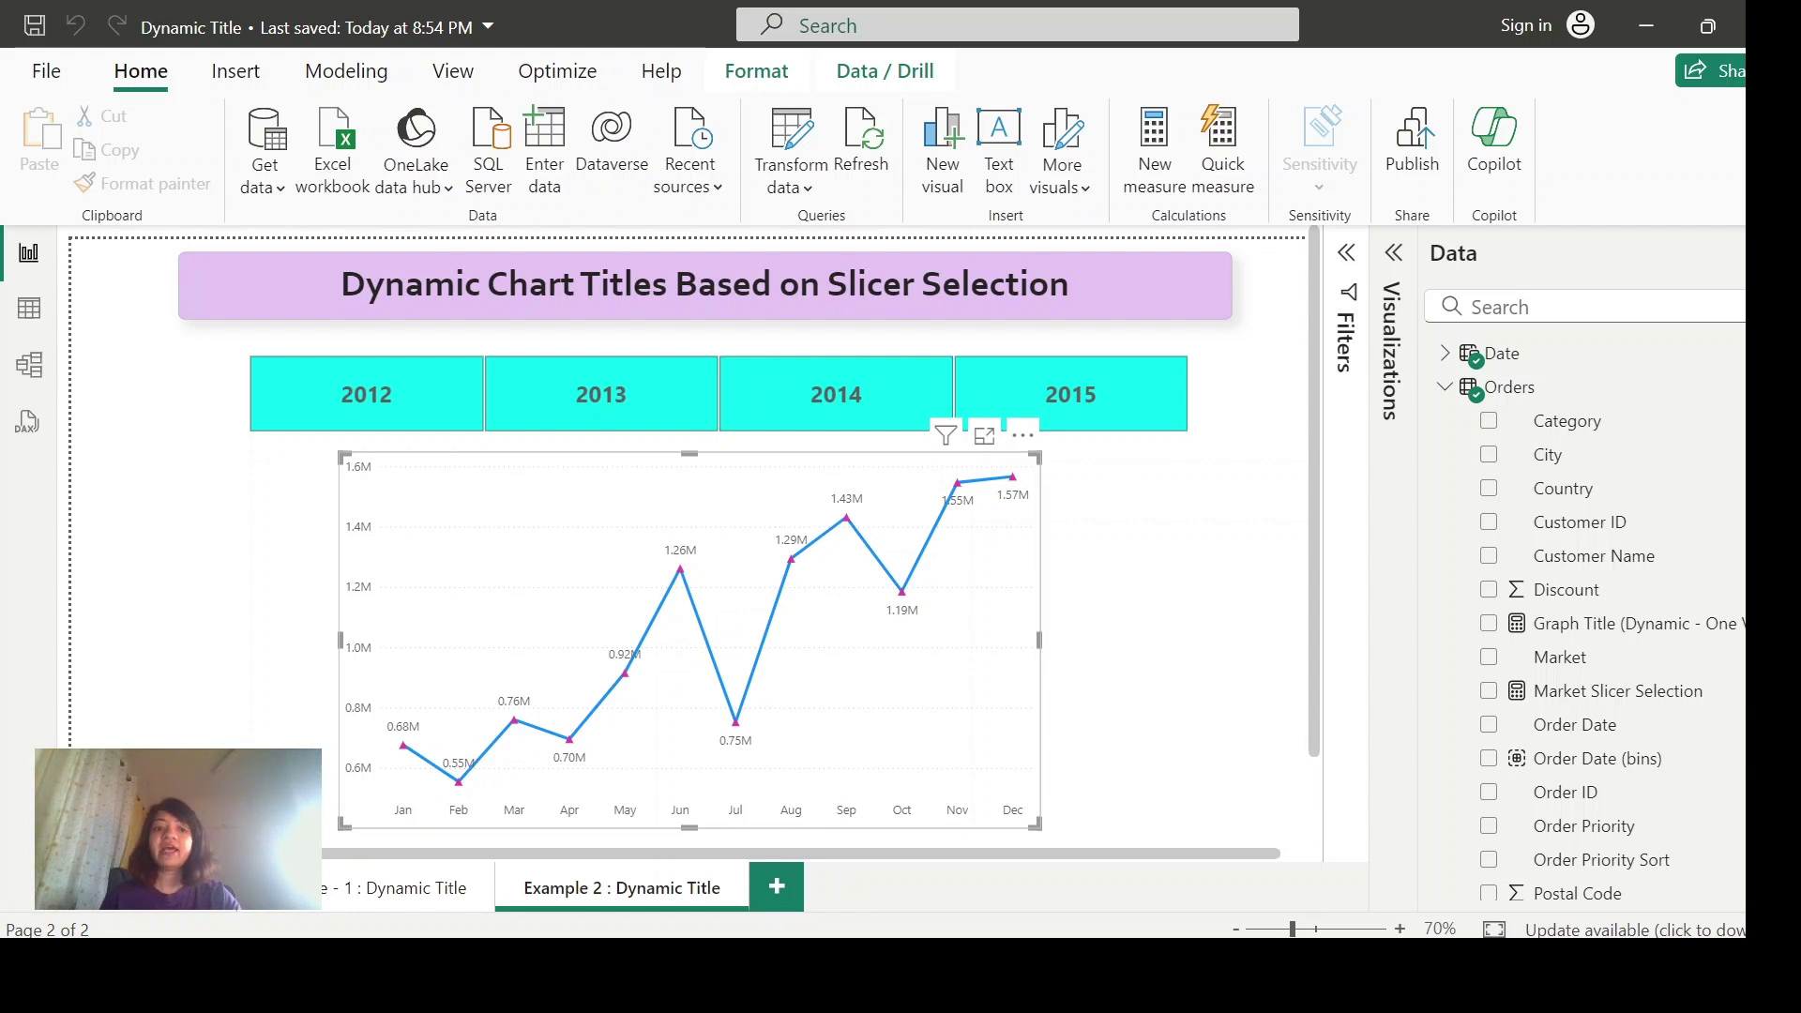
{"action": "left_click", "coordinate": [1389, 268]}
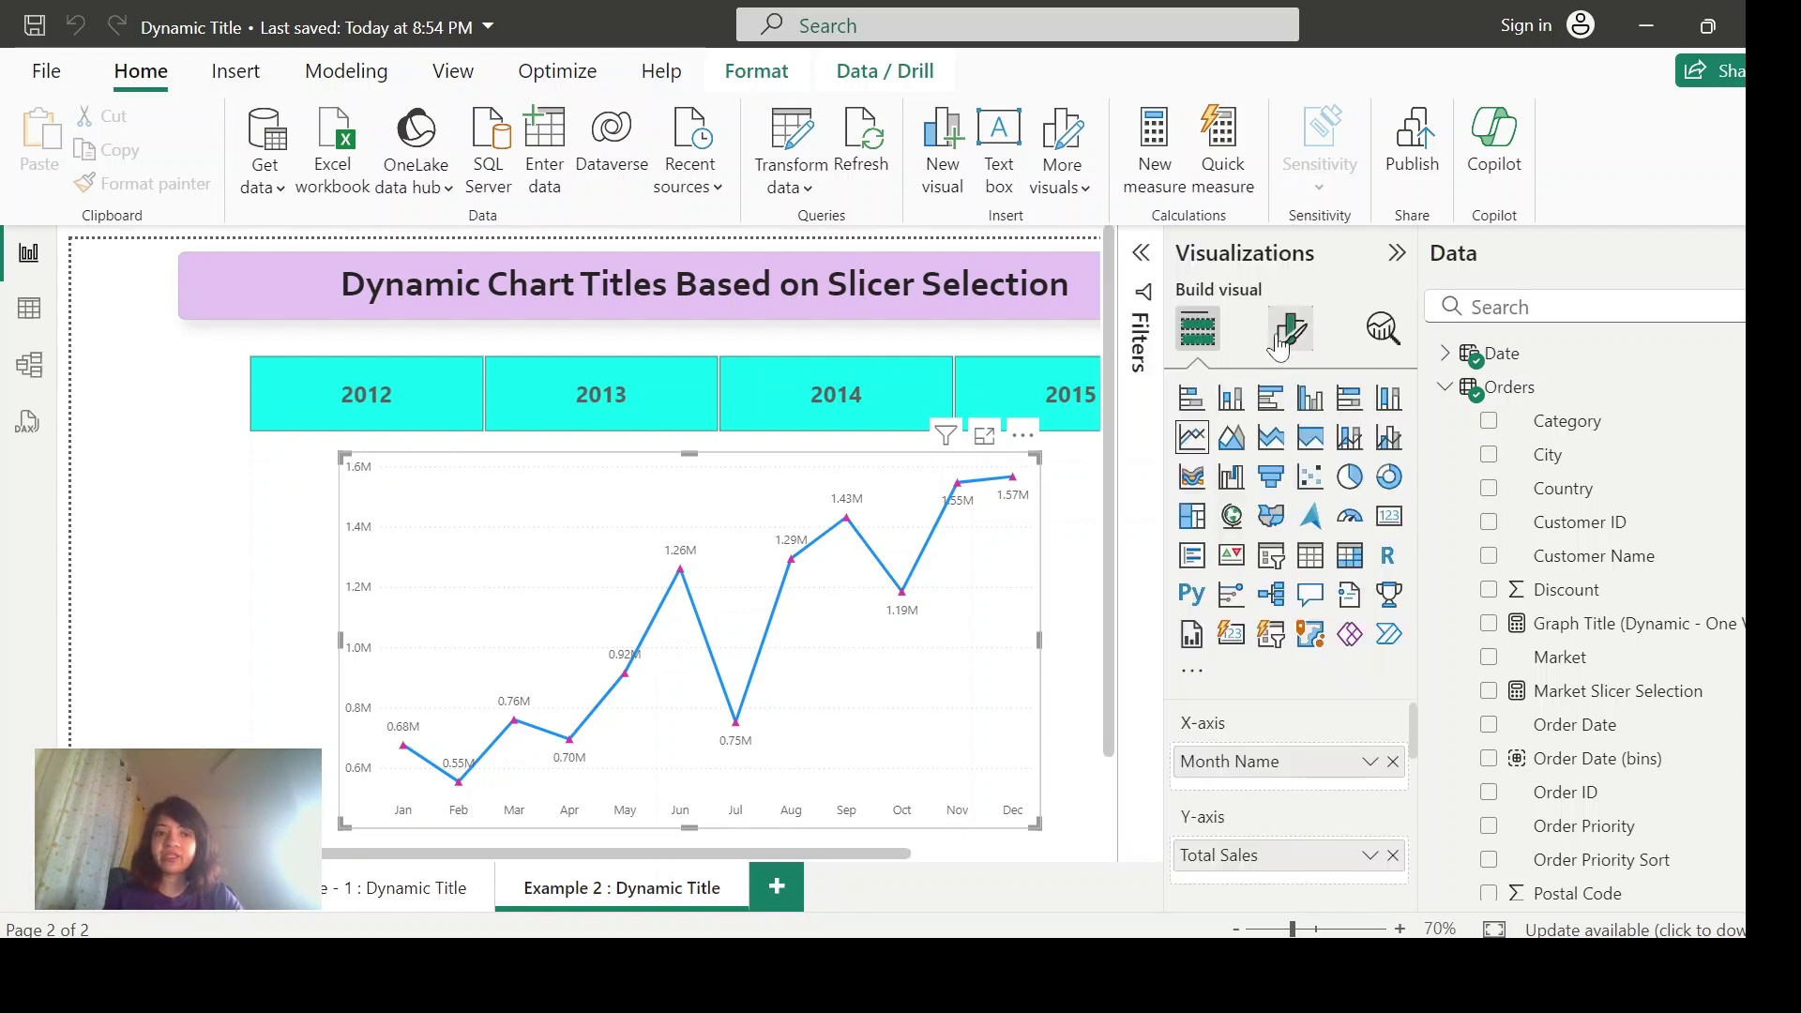
{"action": "left_click", "coordinate": [1283, 337]}
{"action": "left_click", "coordinate": [1290, 458]}
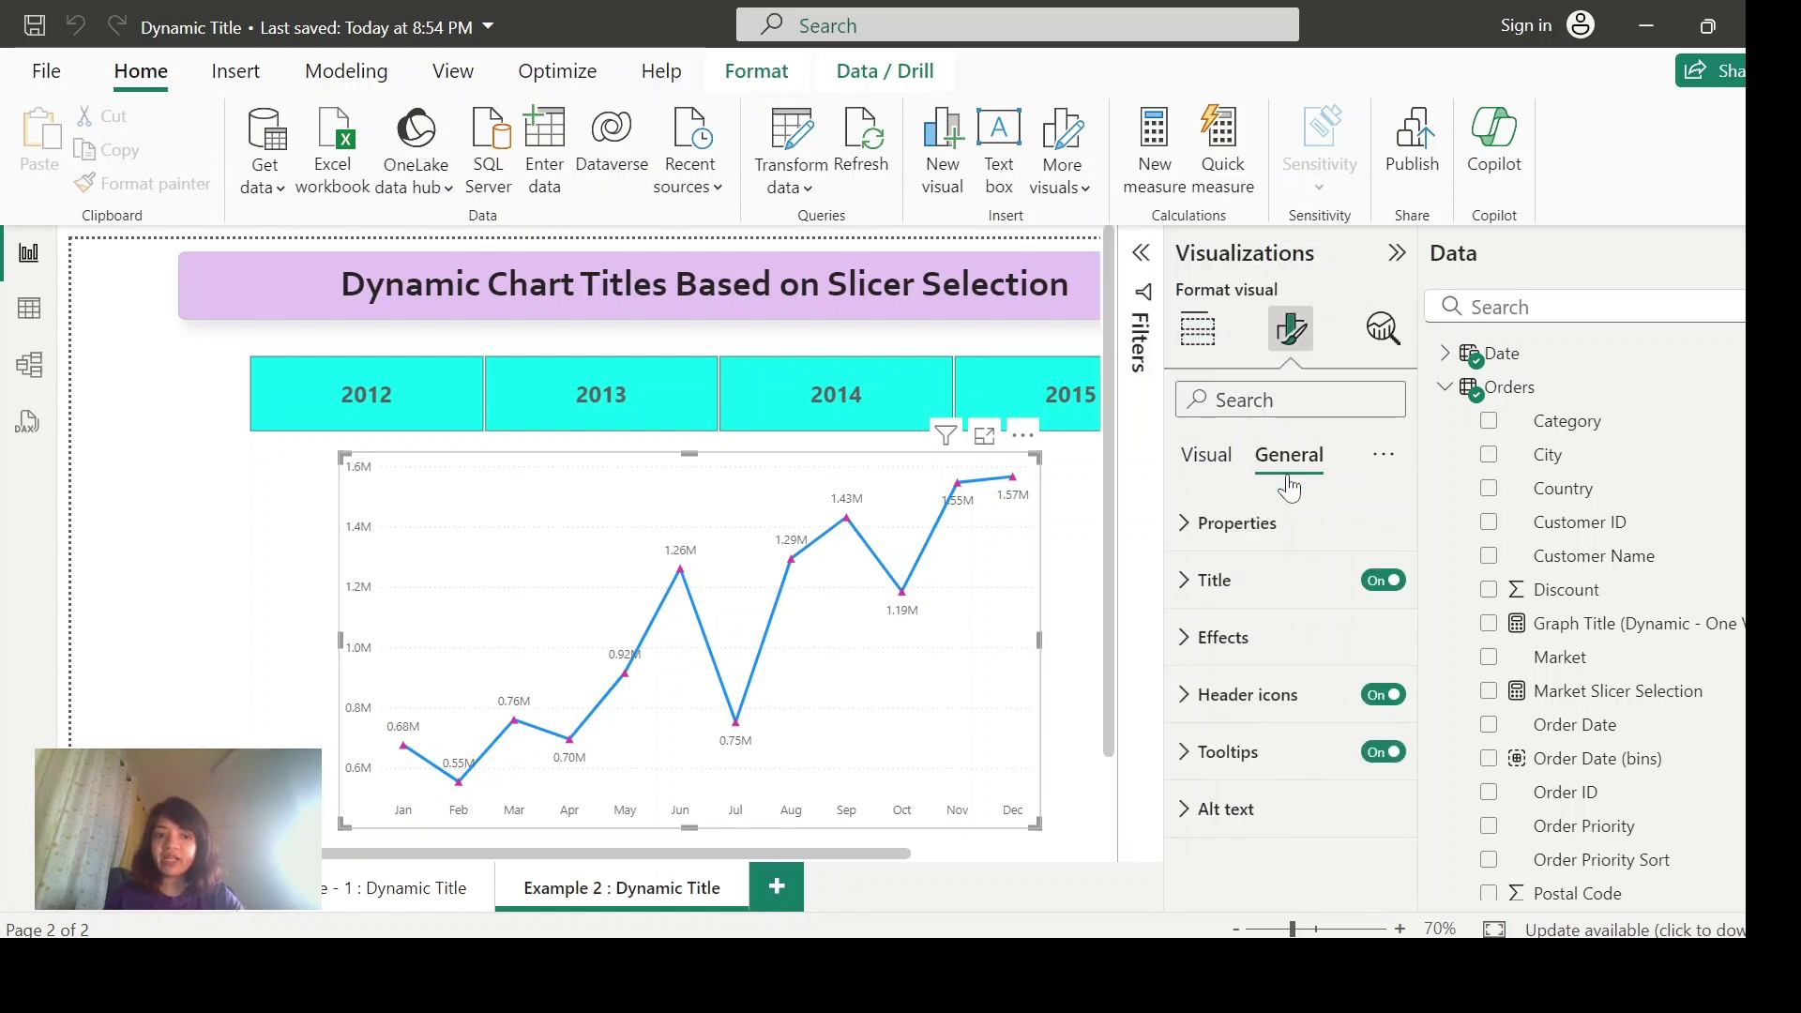
{"action": "left_click", "coordinate": [1210, 582]}
{"action": "scroll", "coordinate": [1370, 597], "scroll_direction": "down", "scroll_amount": 2}
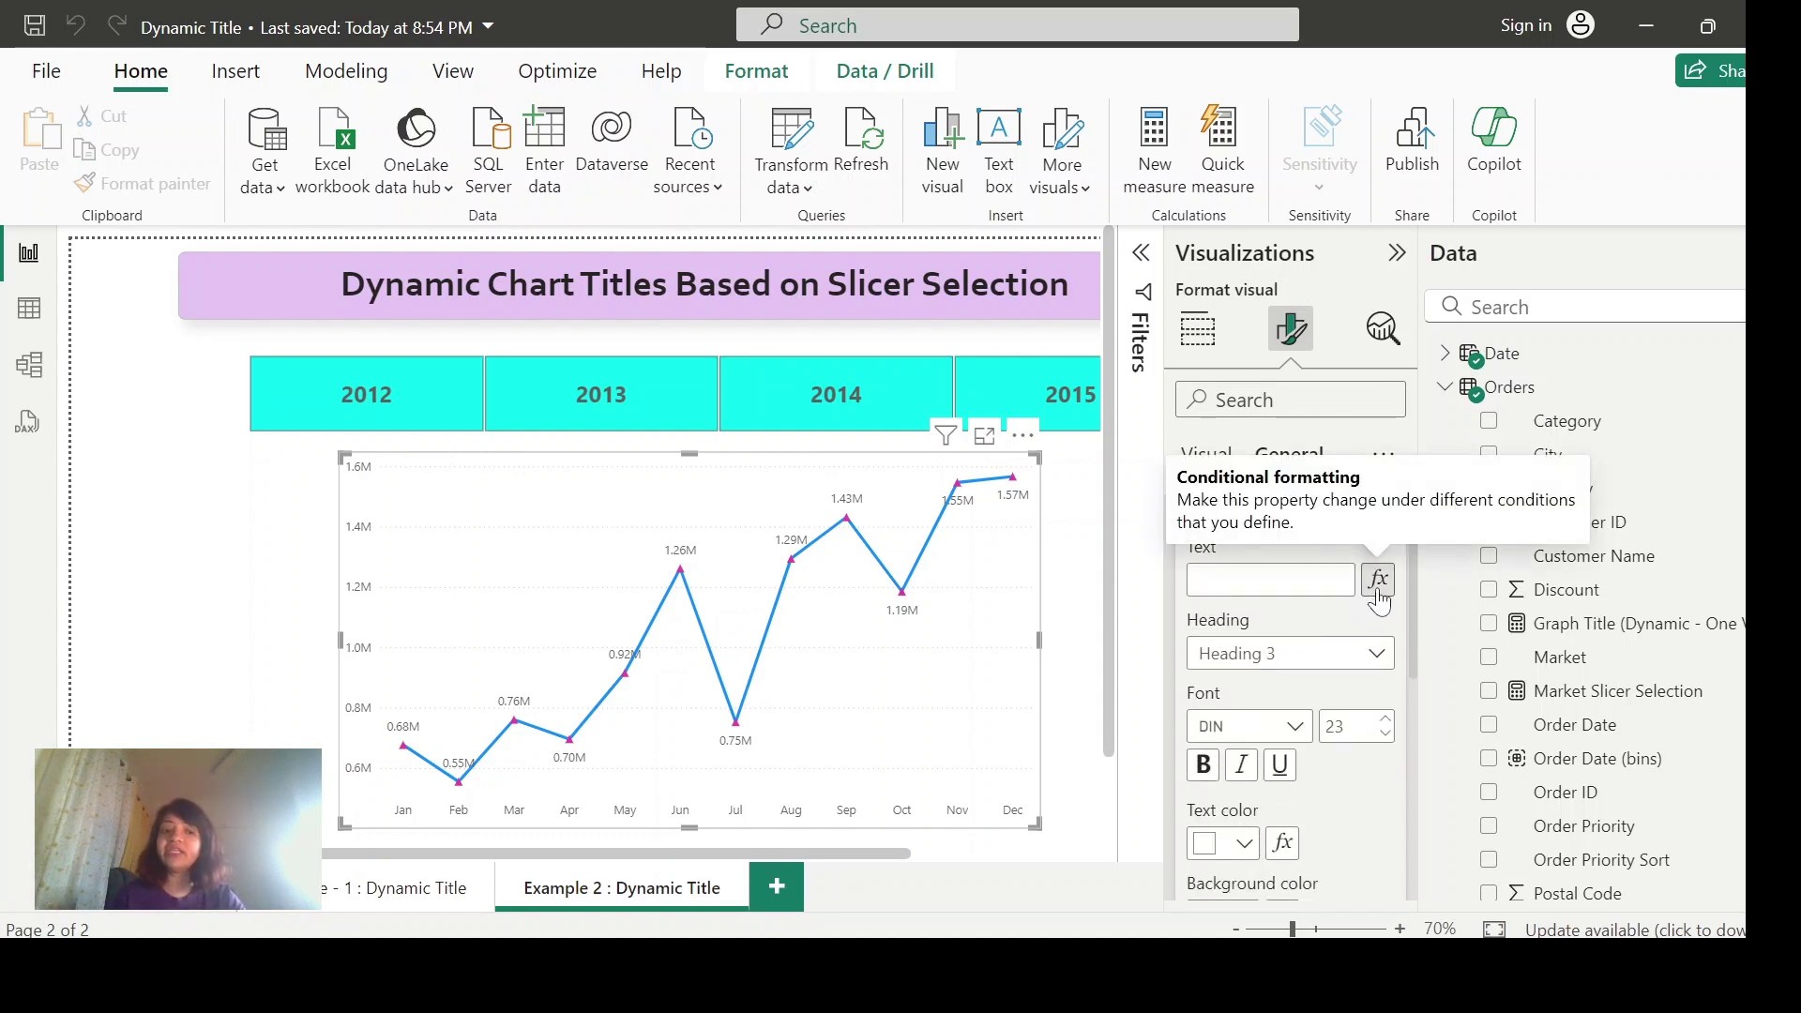
- Set the chart title text to the Slicer Selection field value
{"action": "left_click", "coordinate": [1377, 583]}
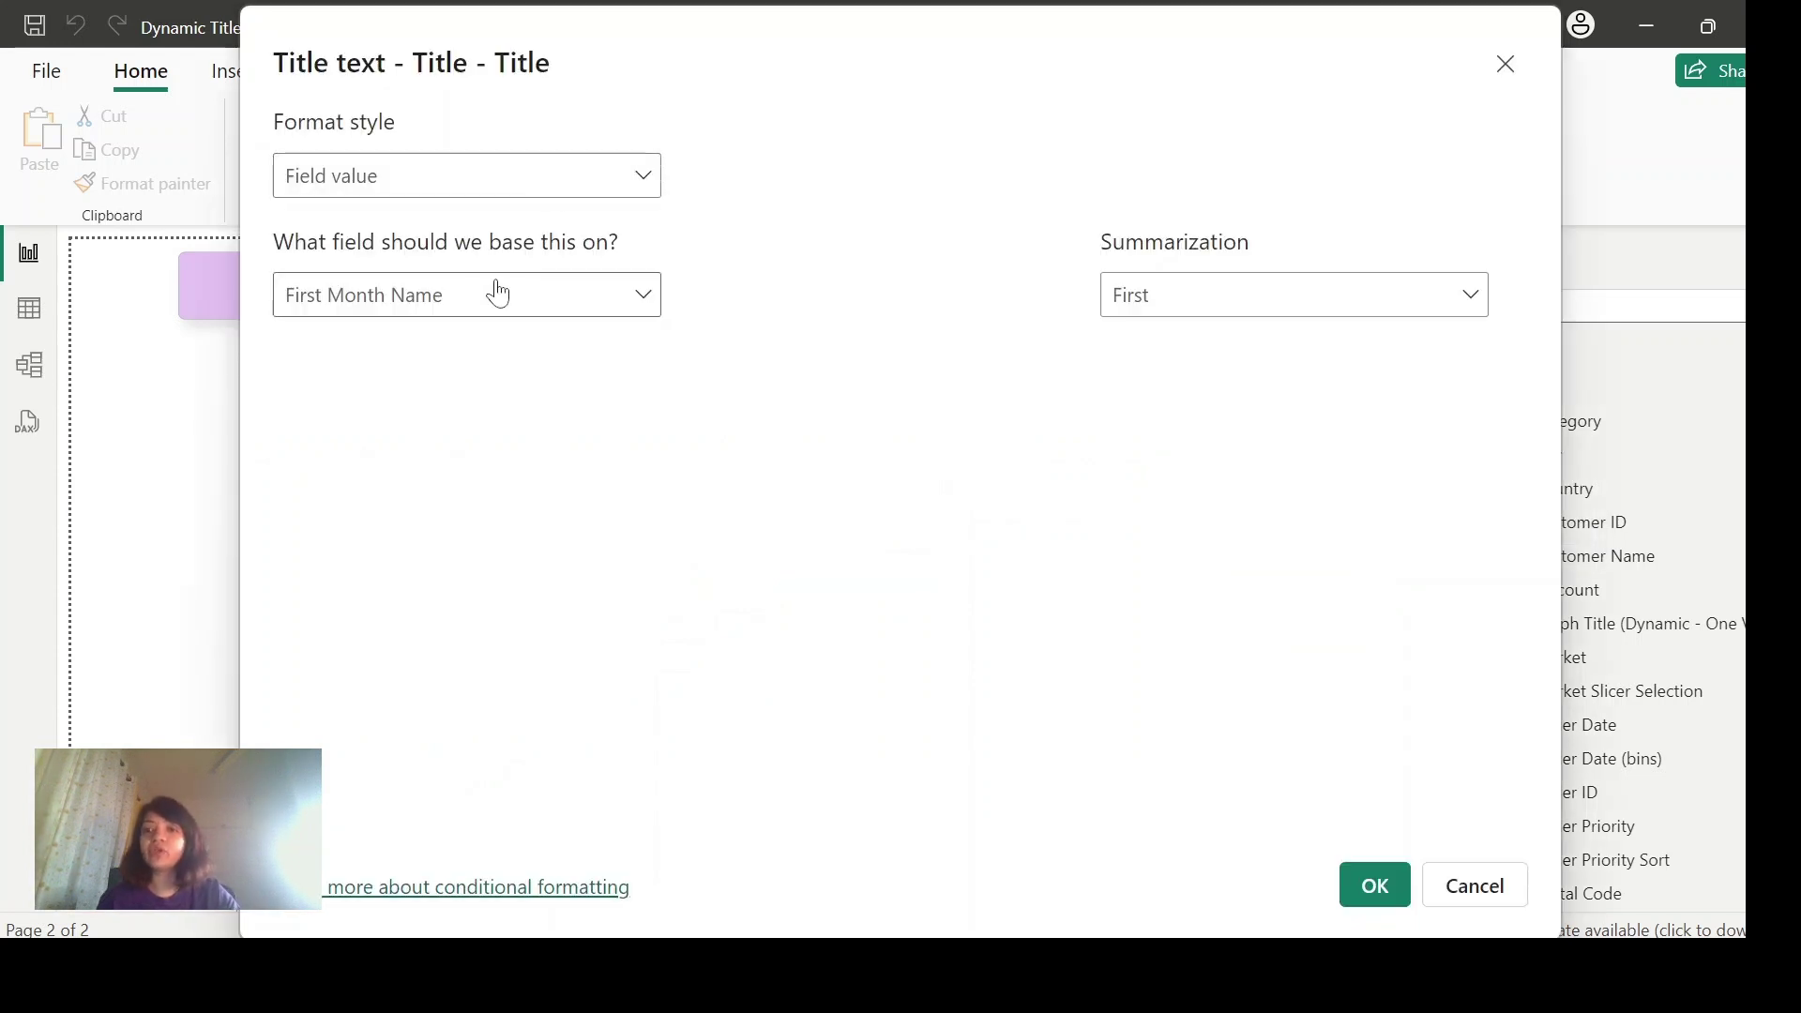
{"action": "left_click", "coordinate": [605, 298]}
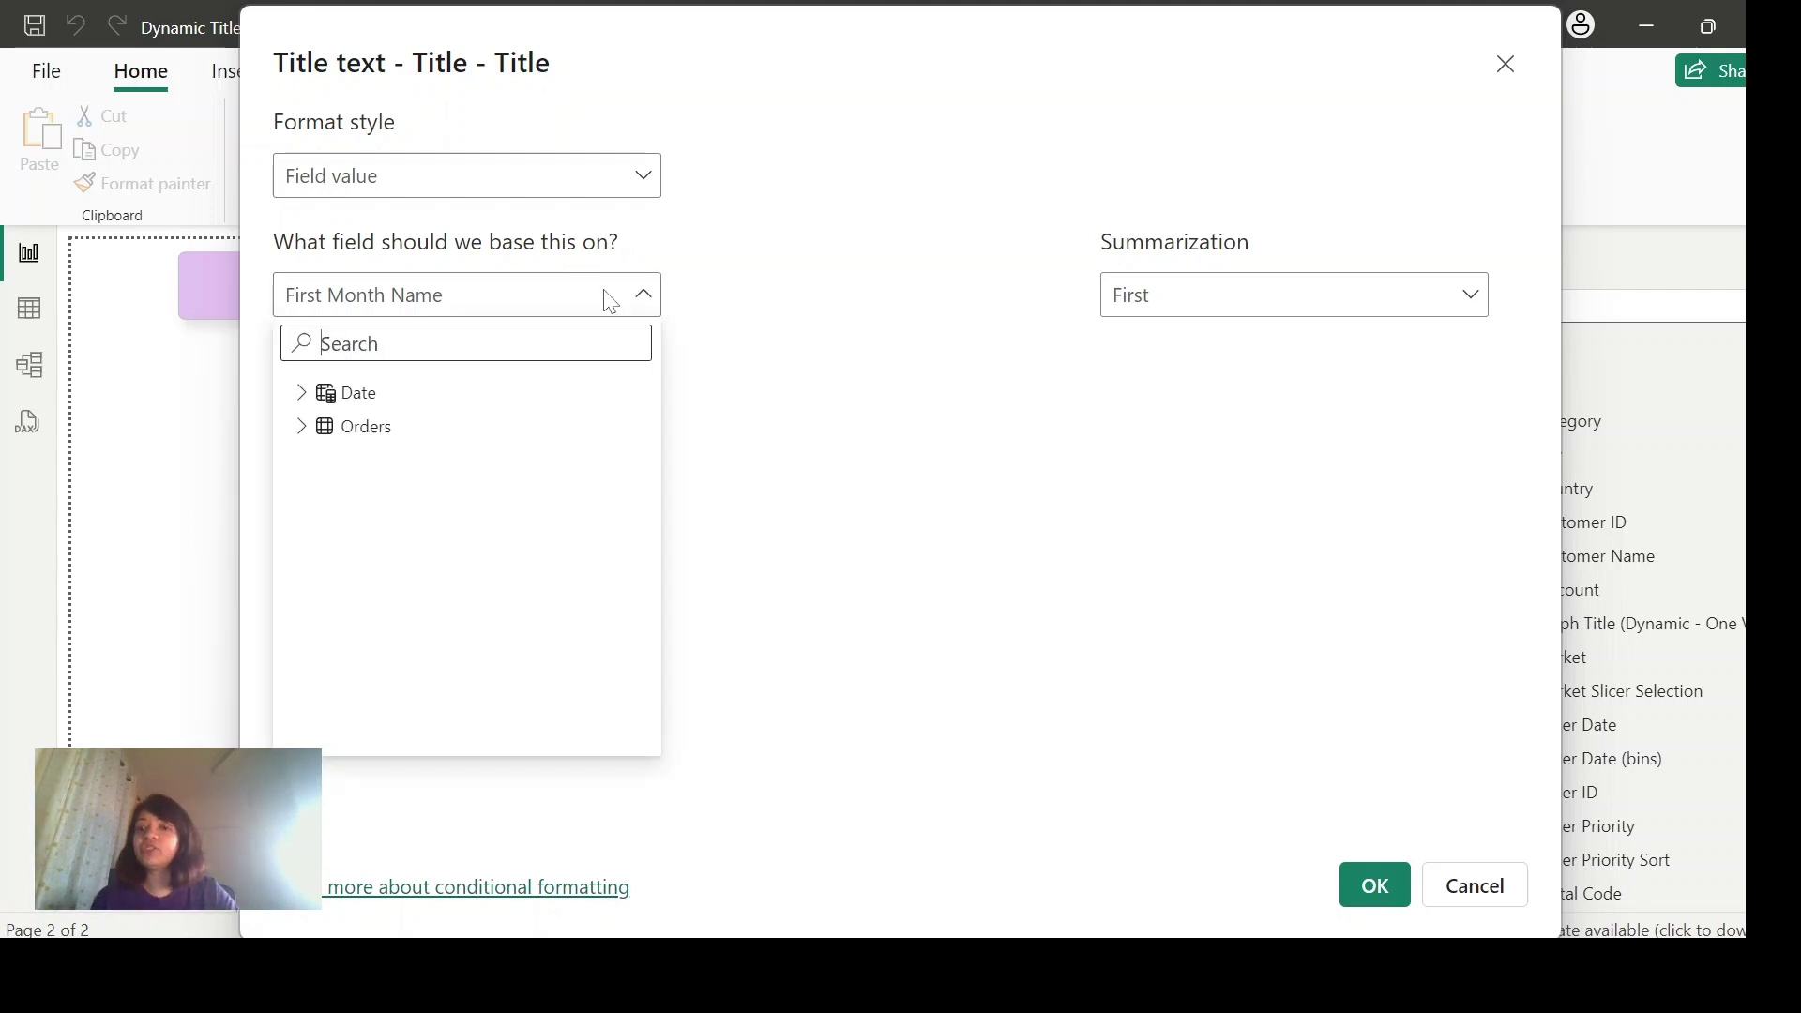
{"action": "type", "text": "sele"}
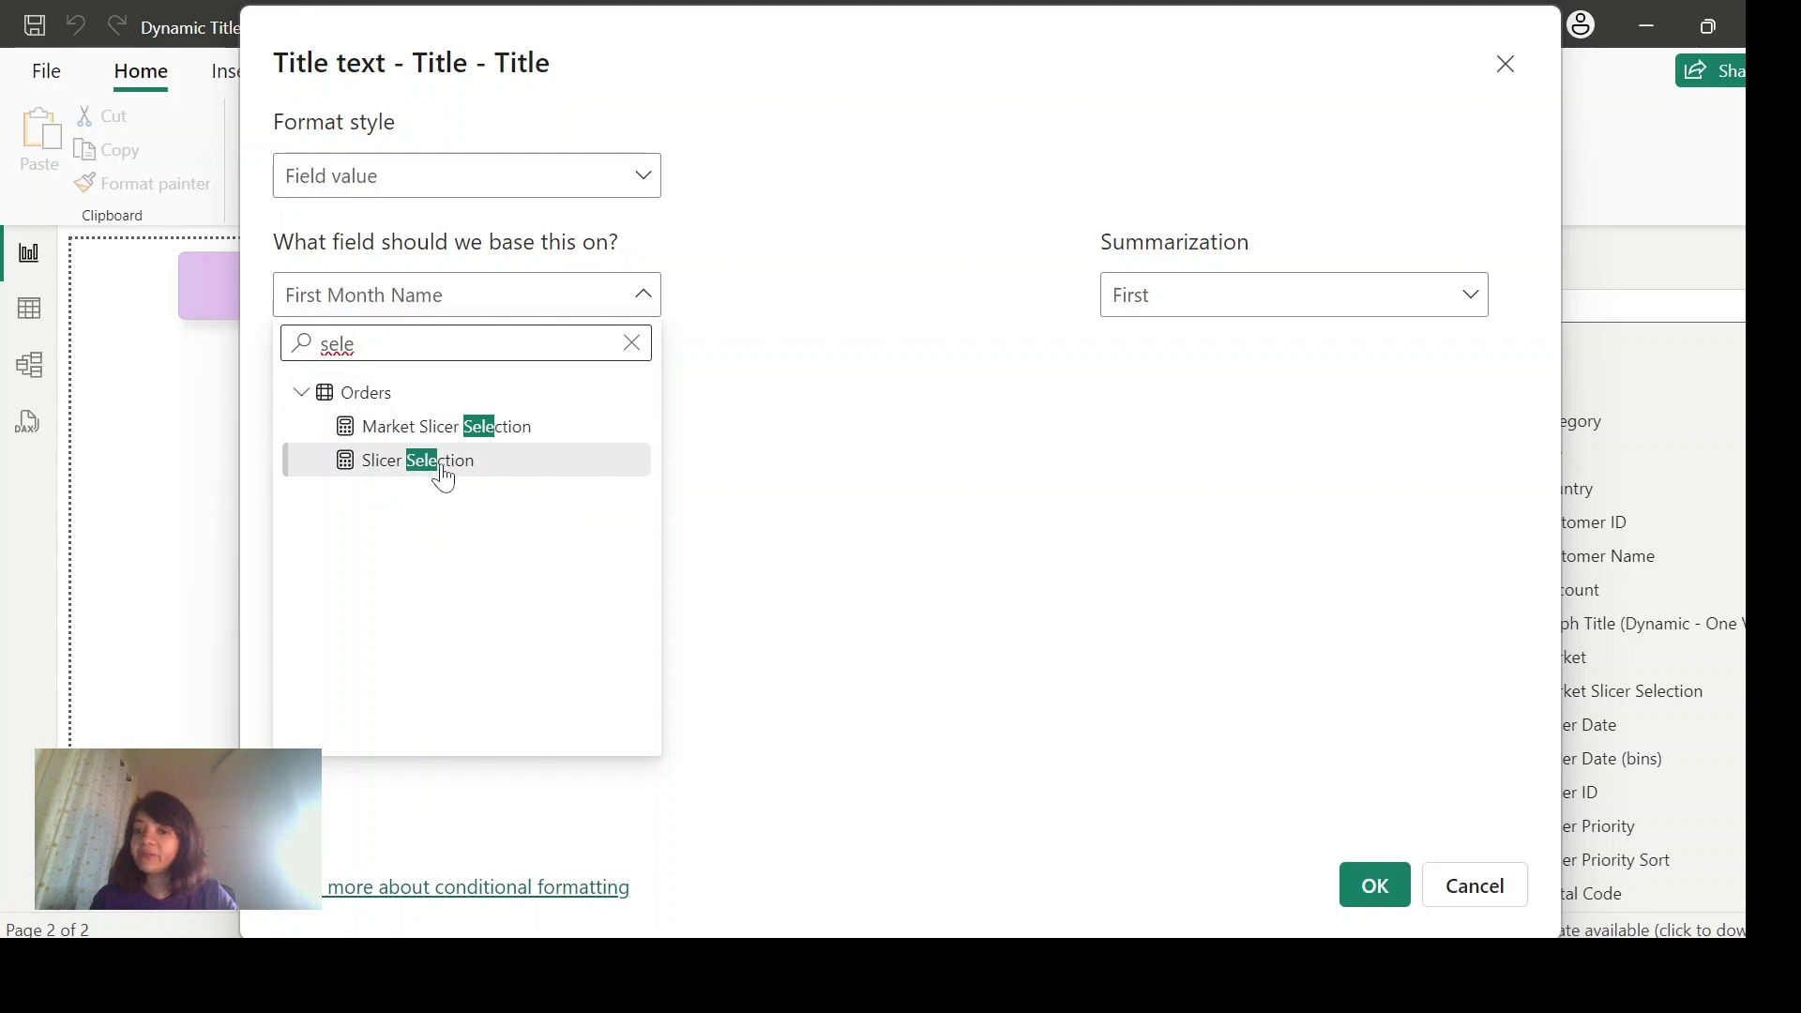
{"action": "left_click", "coordinate": [443, 464]}
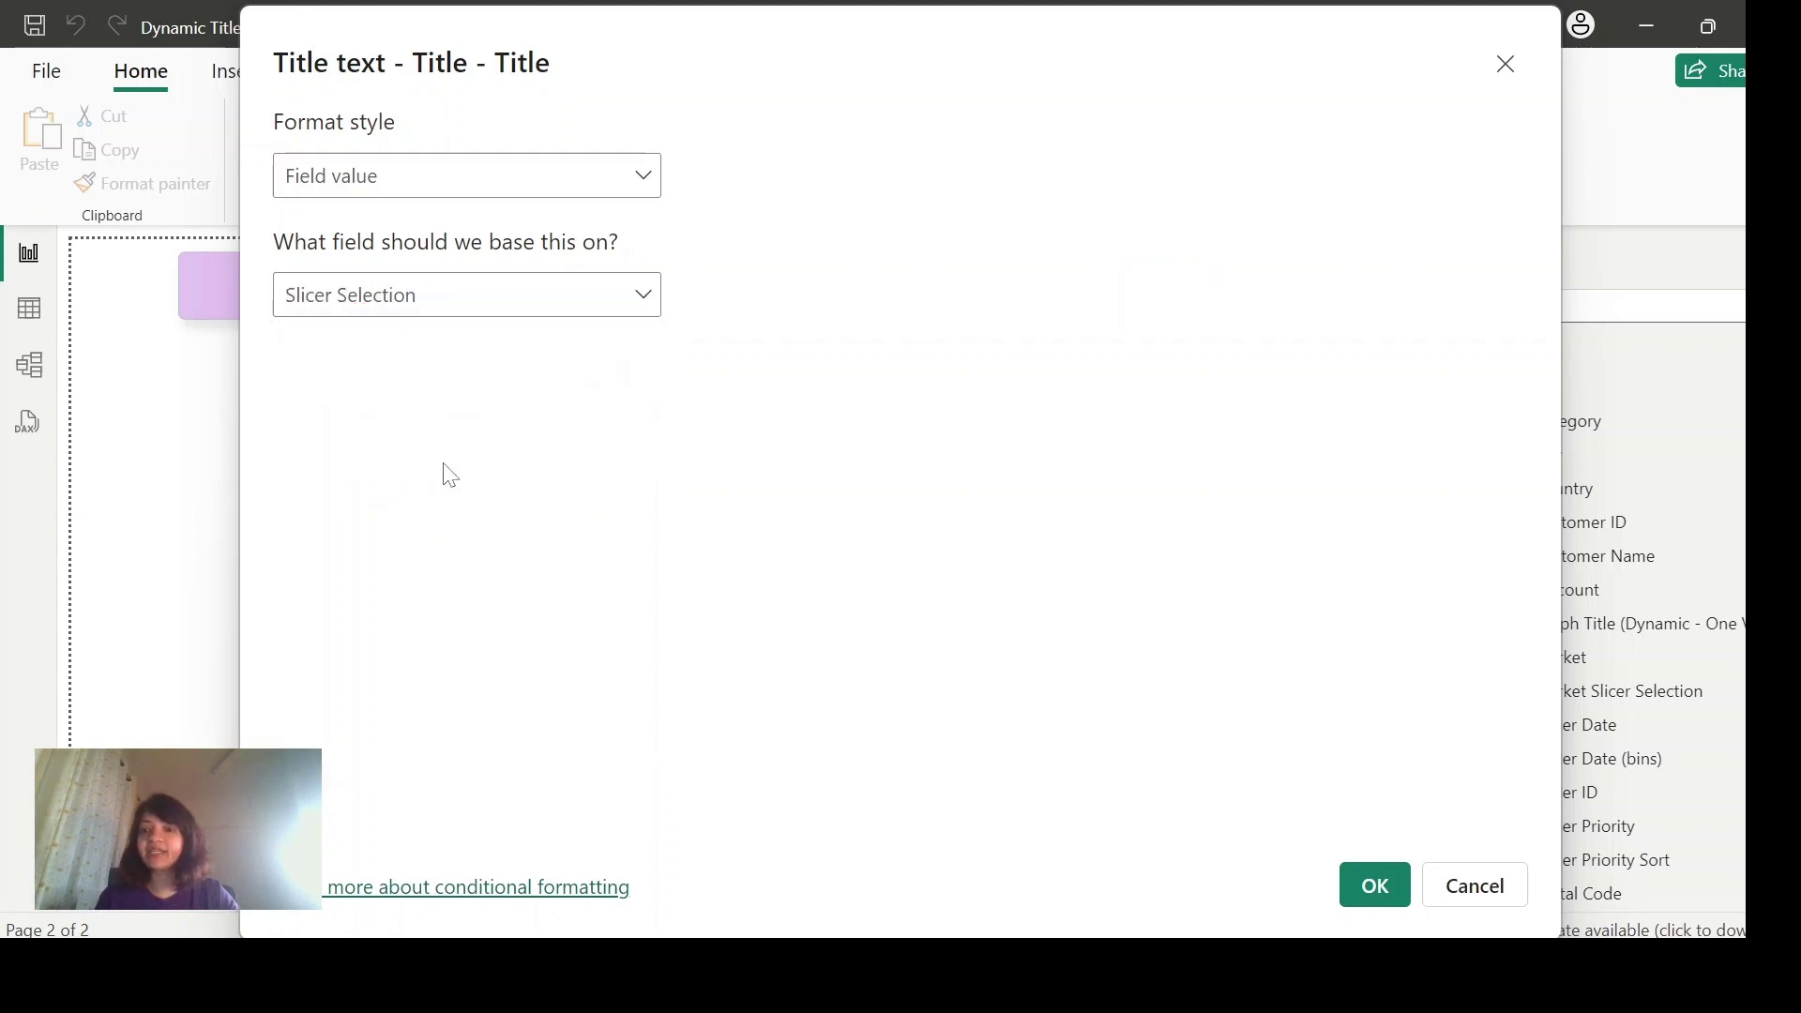
{"action": "left_click", "coordinate": [1386, 888]}
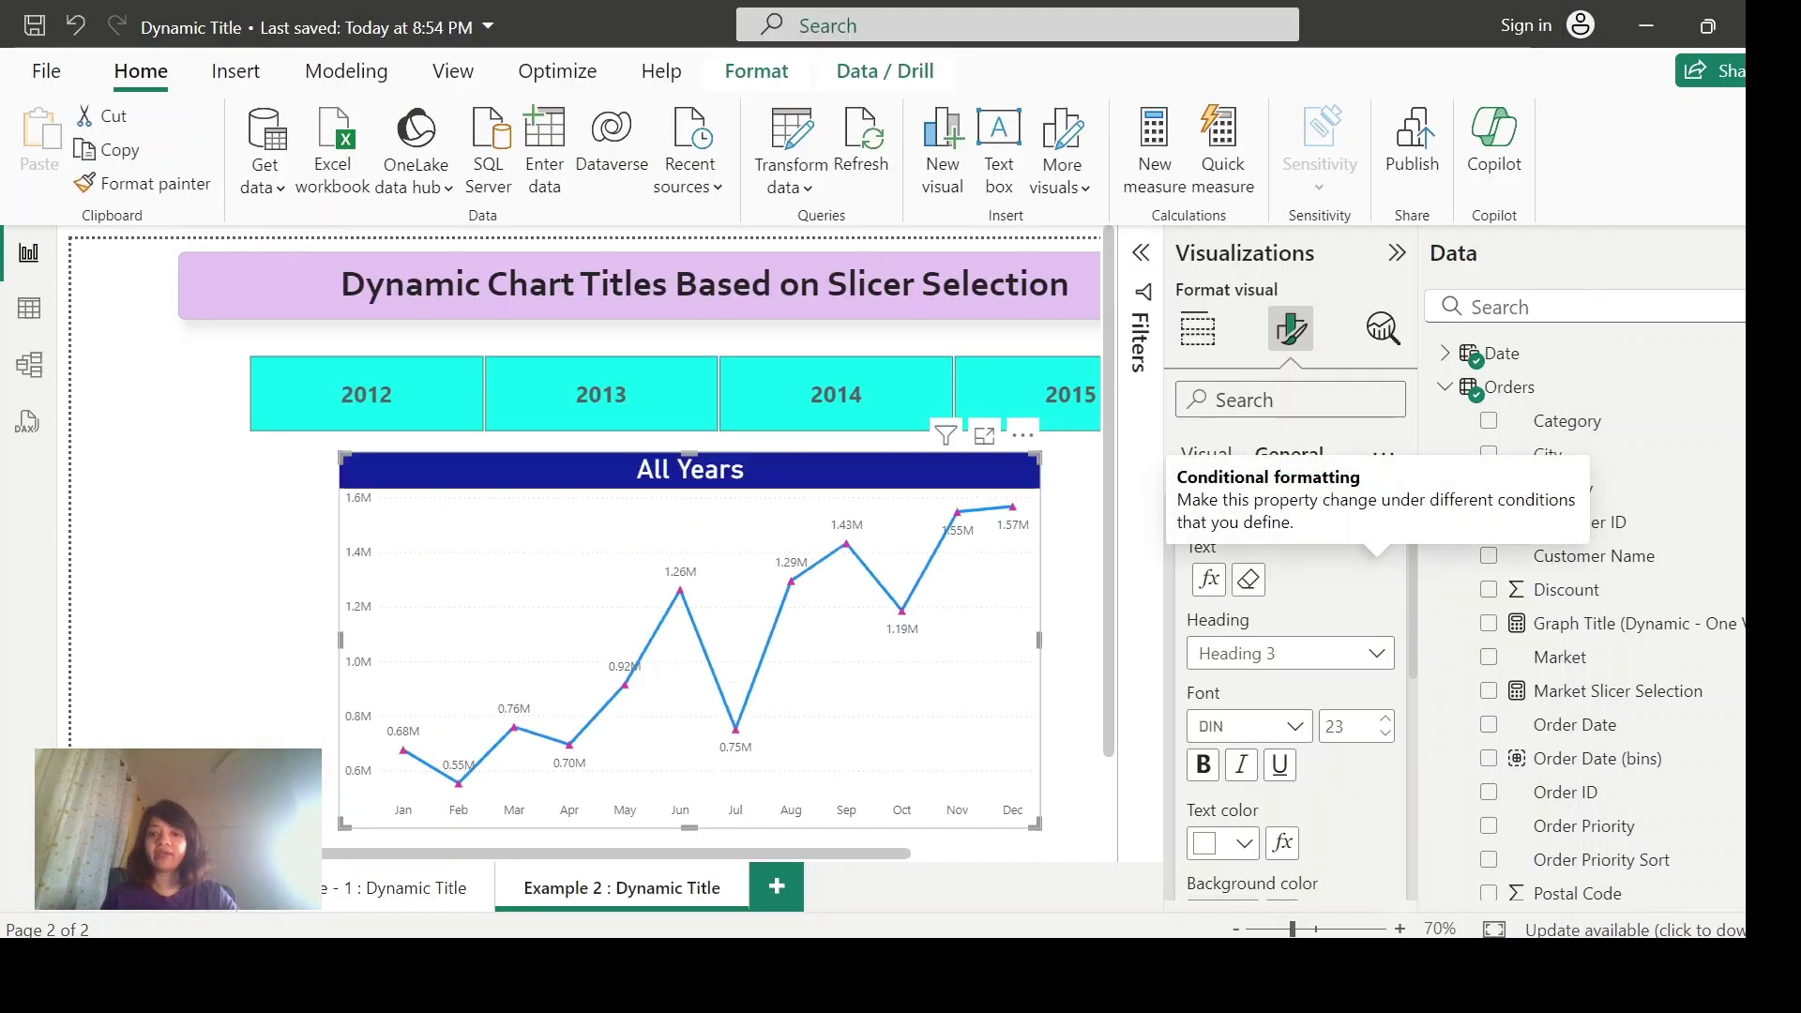
{"action": "left_click", "coordinate": [1609, 246]}
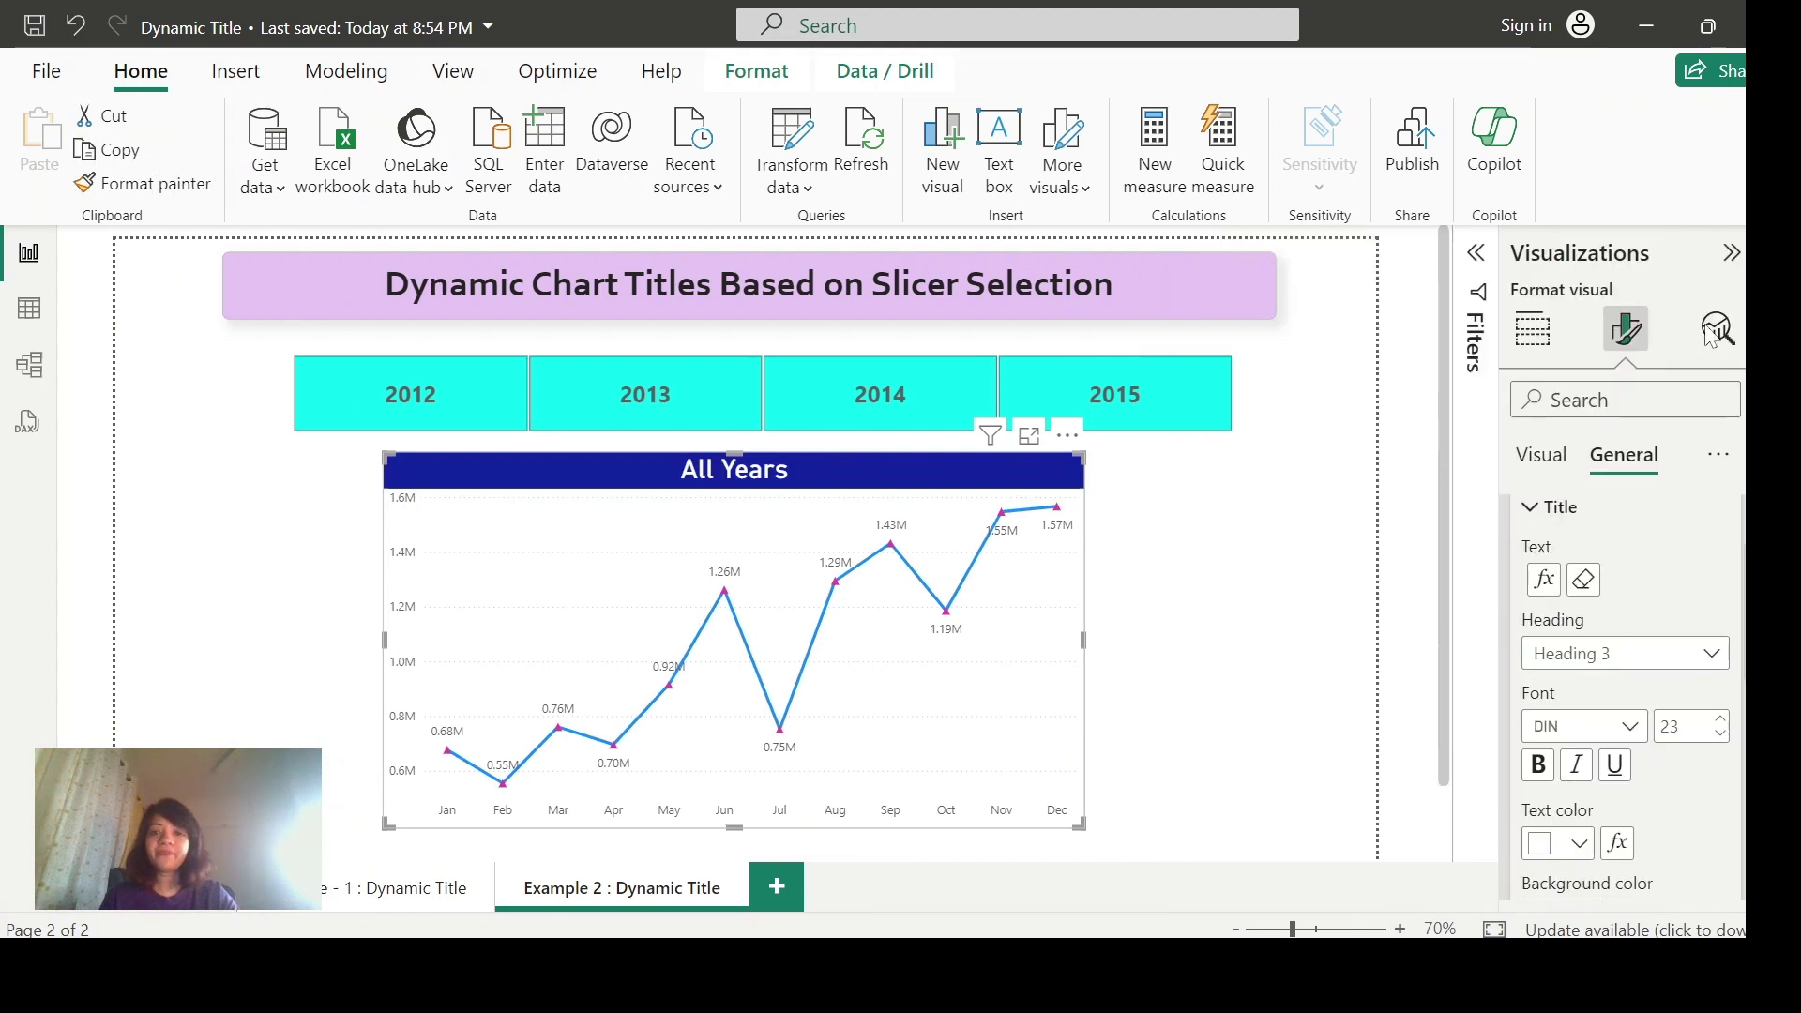
- Step the year slicer through 2012, 2013, 2014 and 2015 to check the chart title
{"action": "left_click", "coordinate": [1261, 591]}
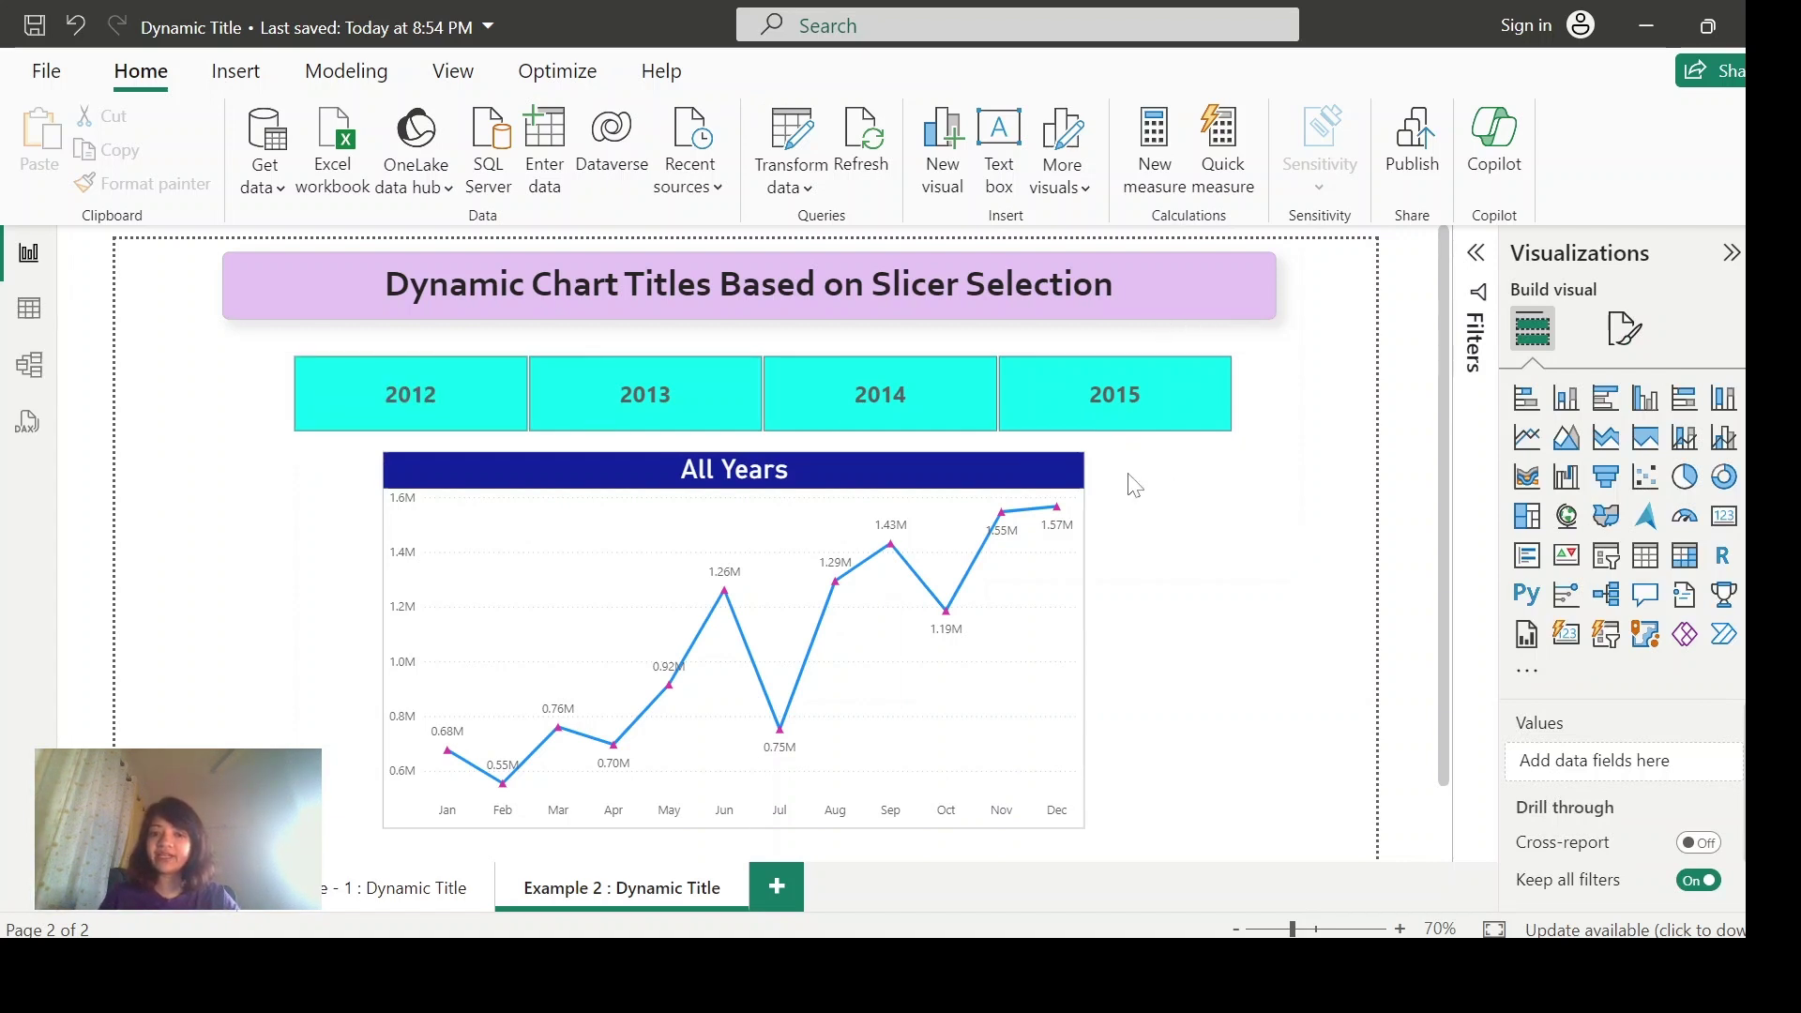
{"action": "left_click", "coordinate": [439, 397]}
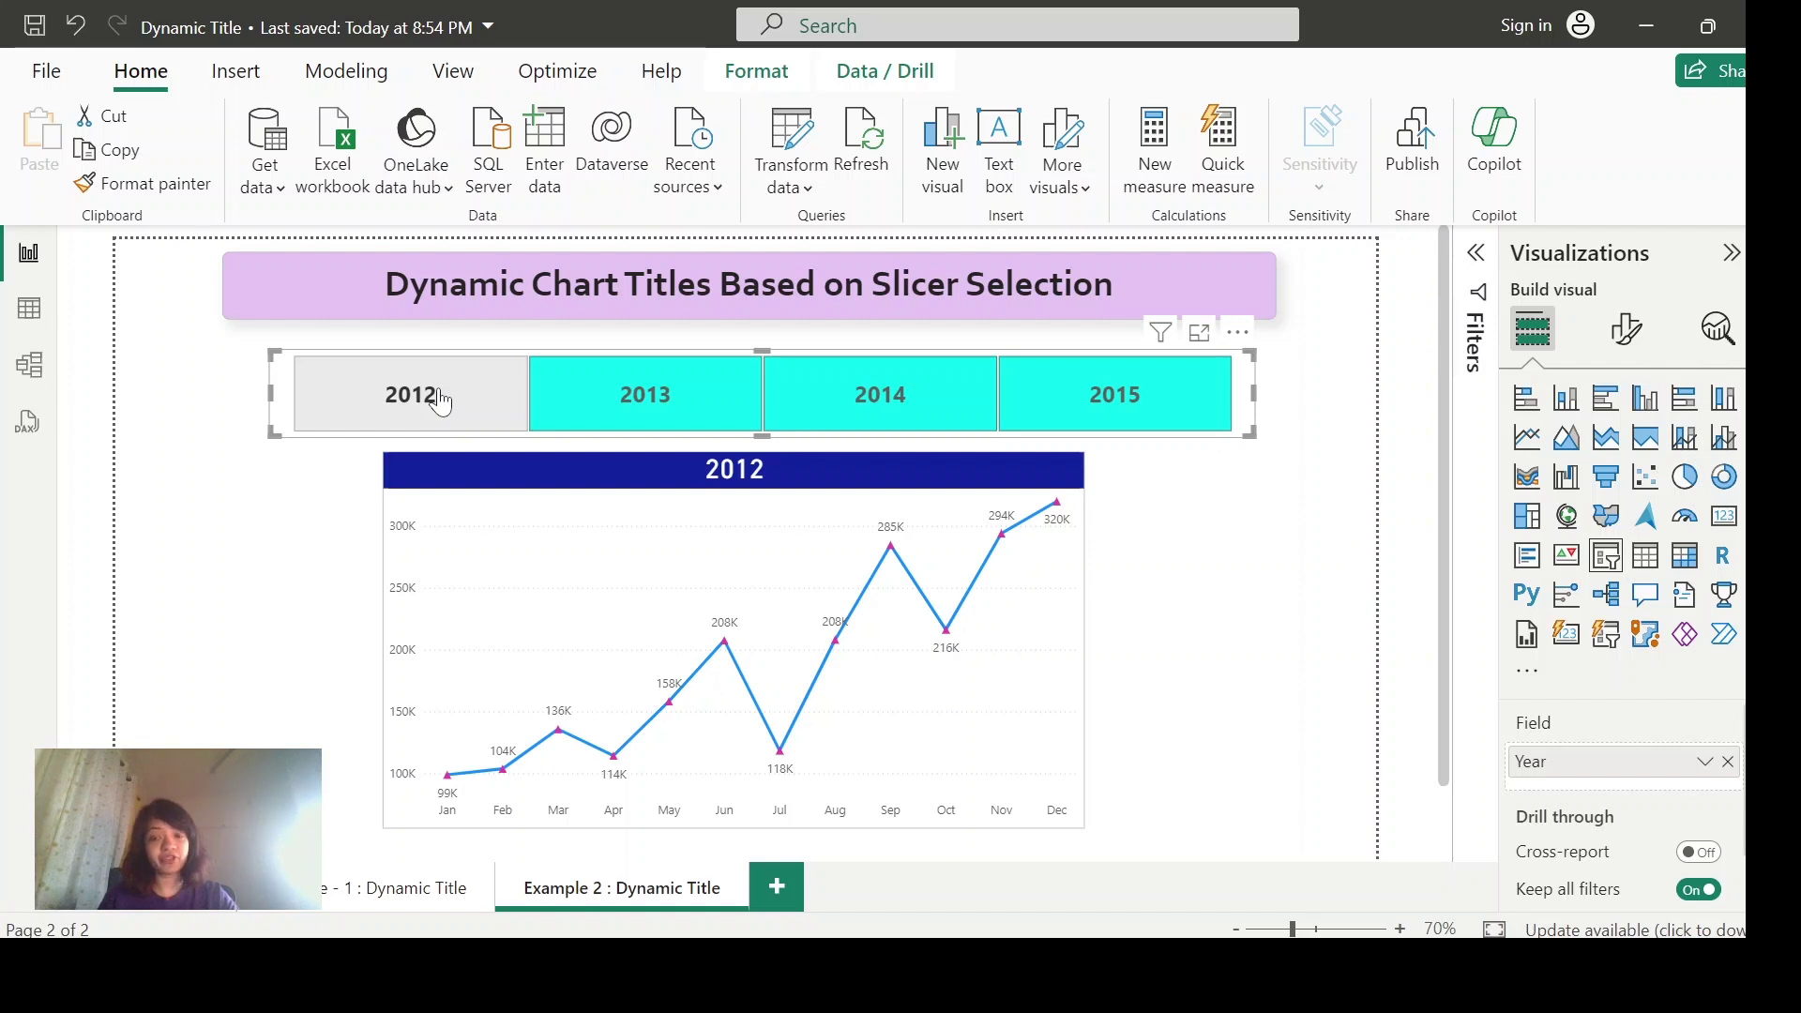
{"action": "left_click", "coordinate": [610, 392]}
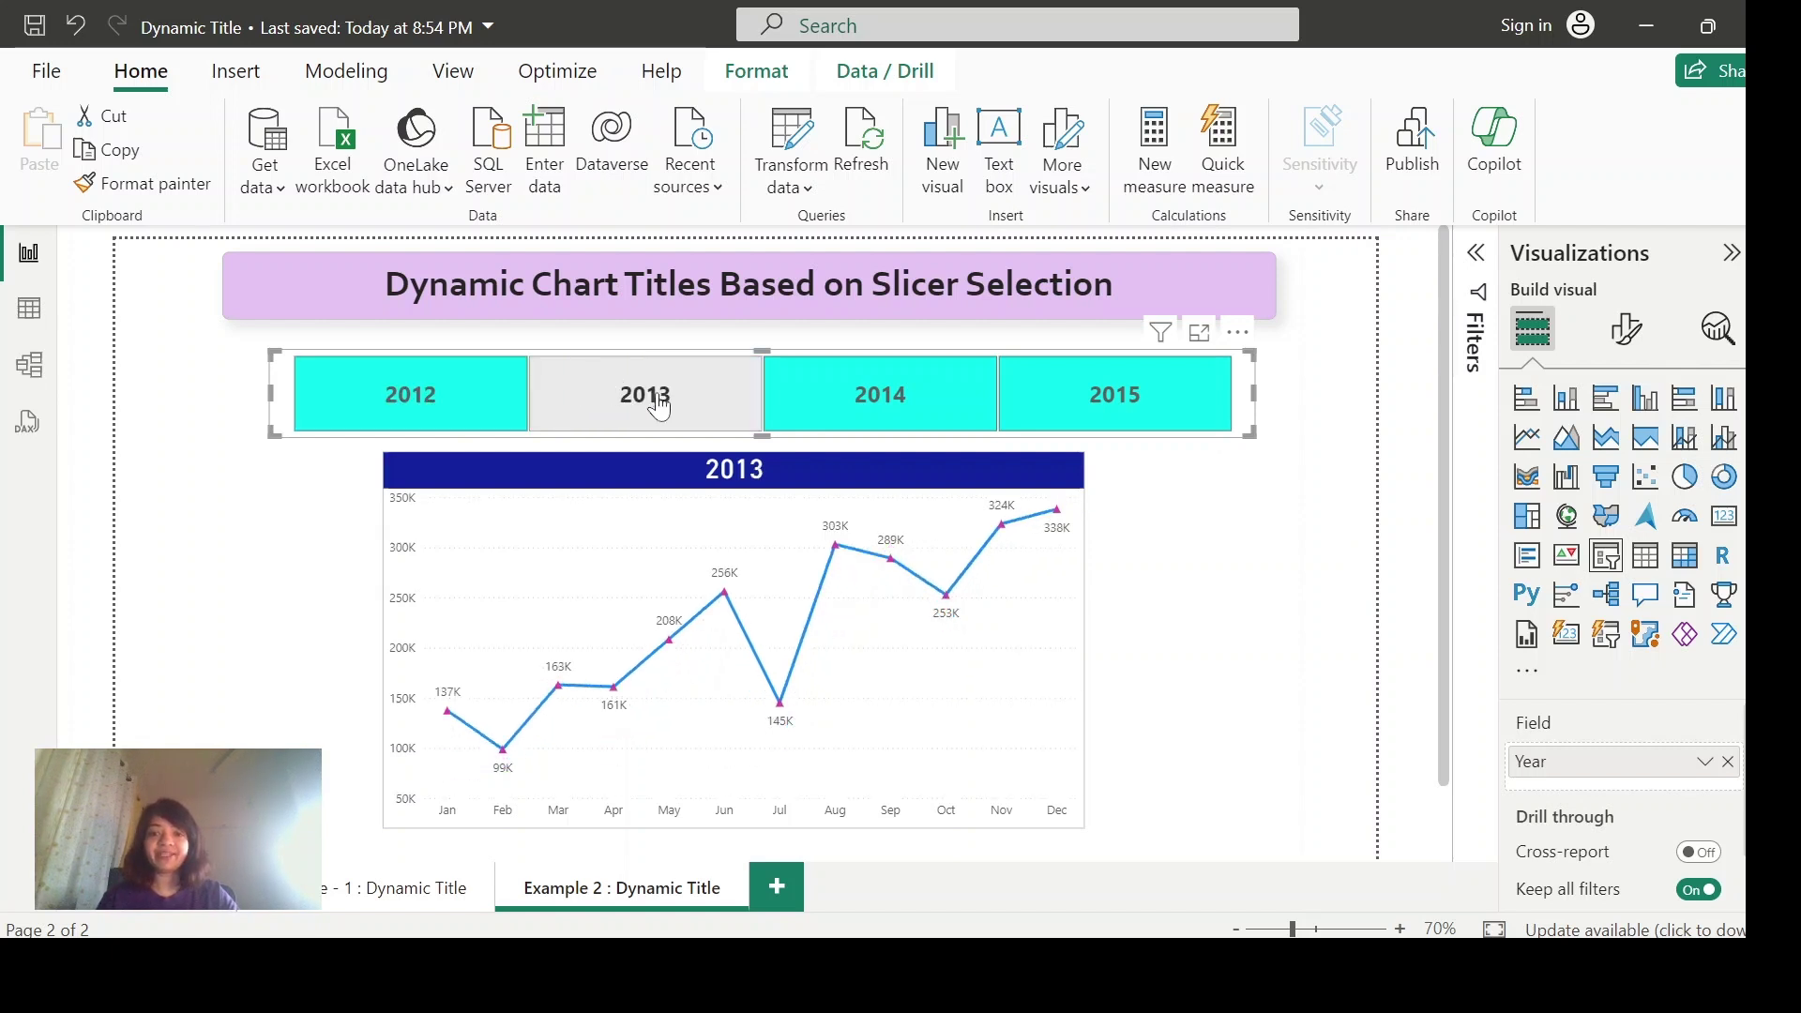
{"action": "left_click", "coordinate": [881, 392]}
{"action": "left_click", "coordinate": [1142, 384]}
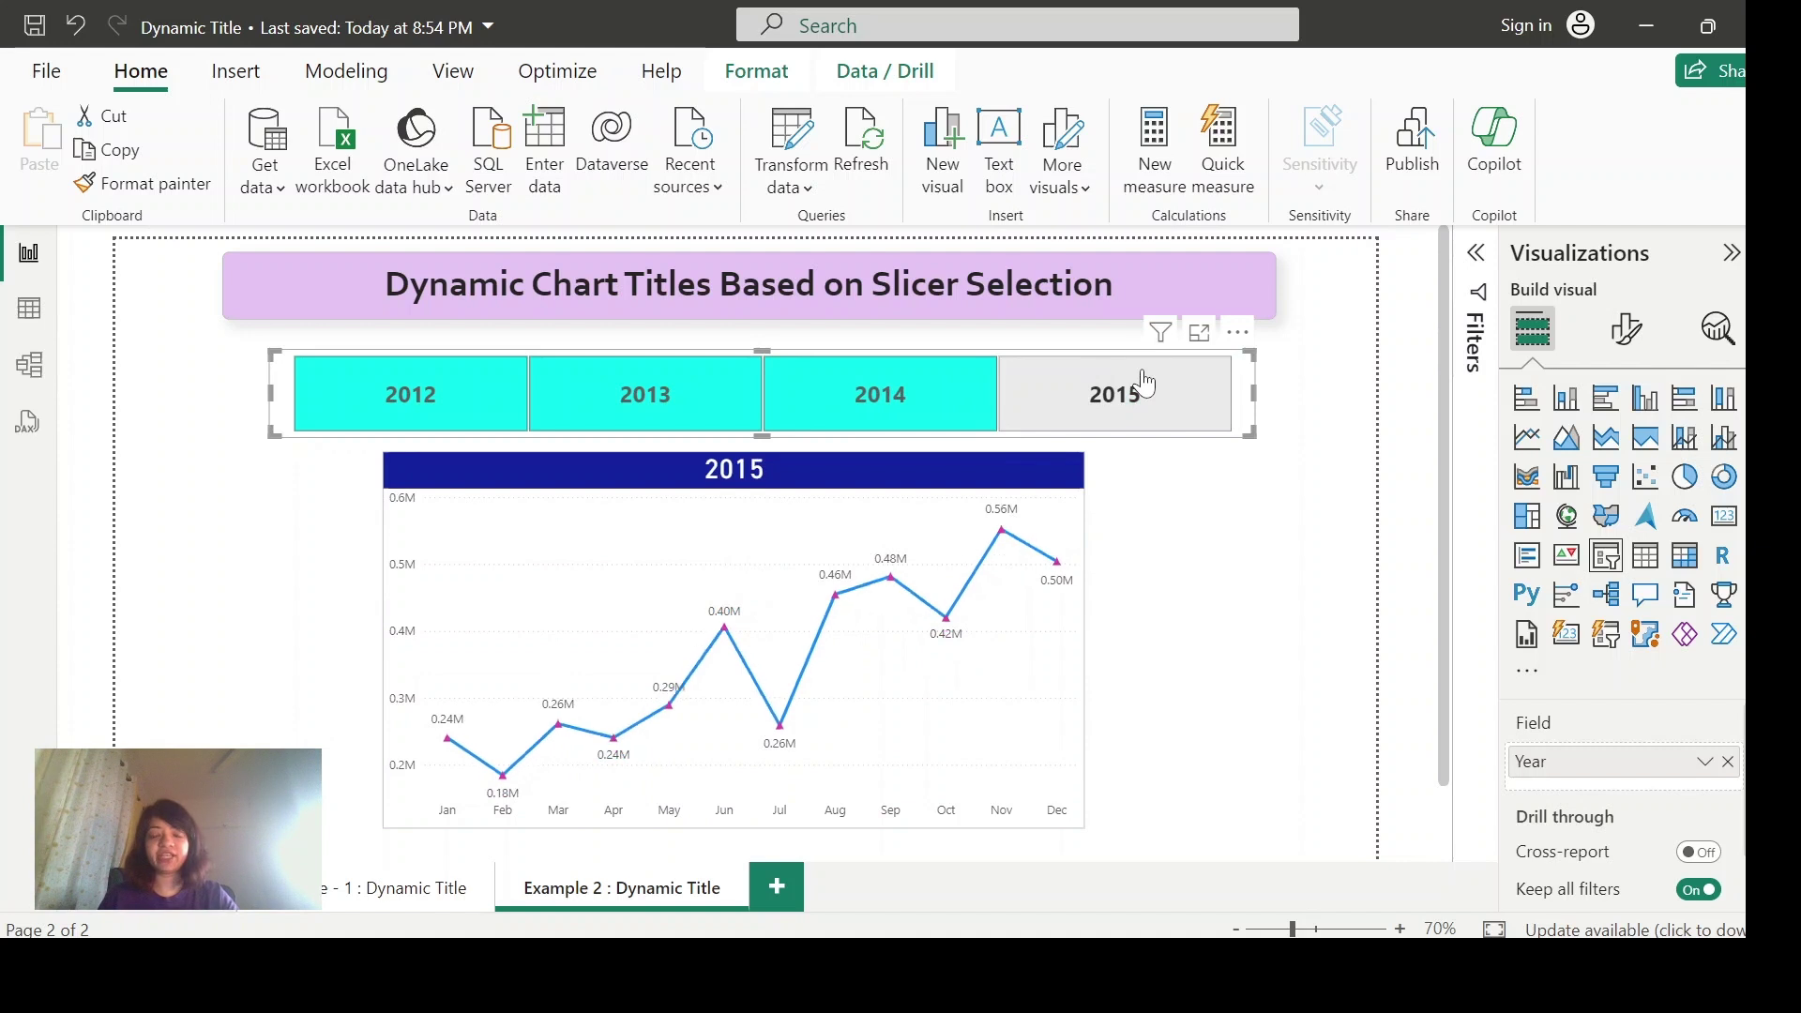
{"action": "left_click", "coordinate": [1214, 515]}
{"action": "left_click", "coordinate": [1731, 252]}
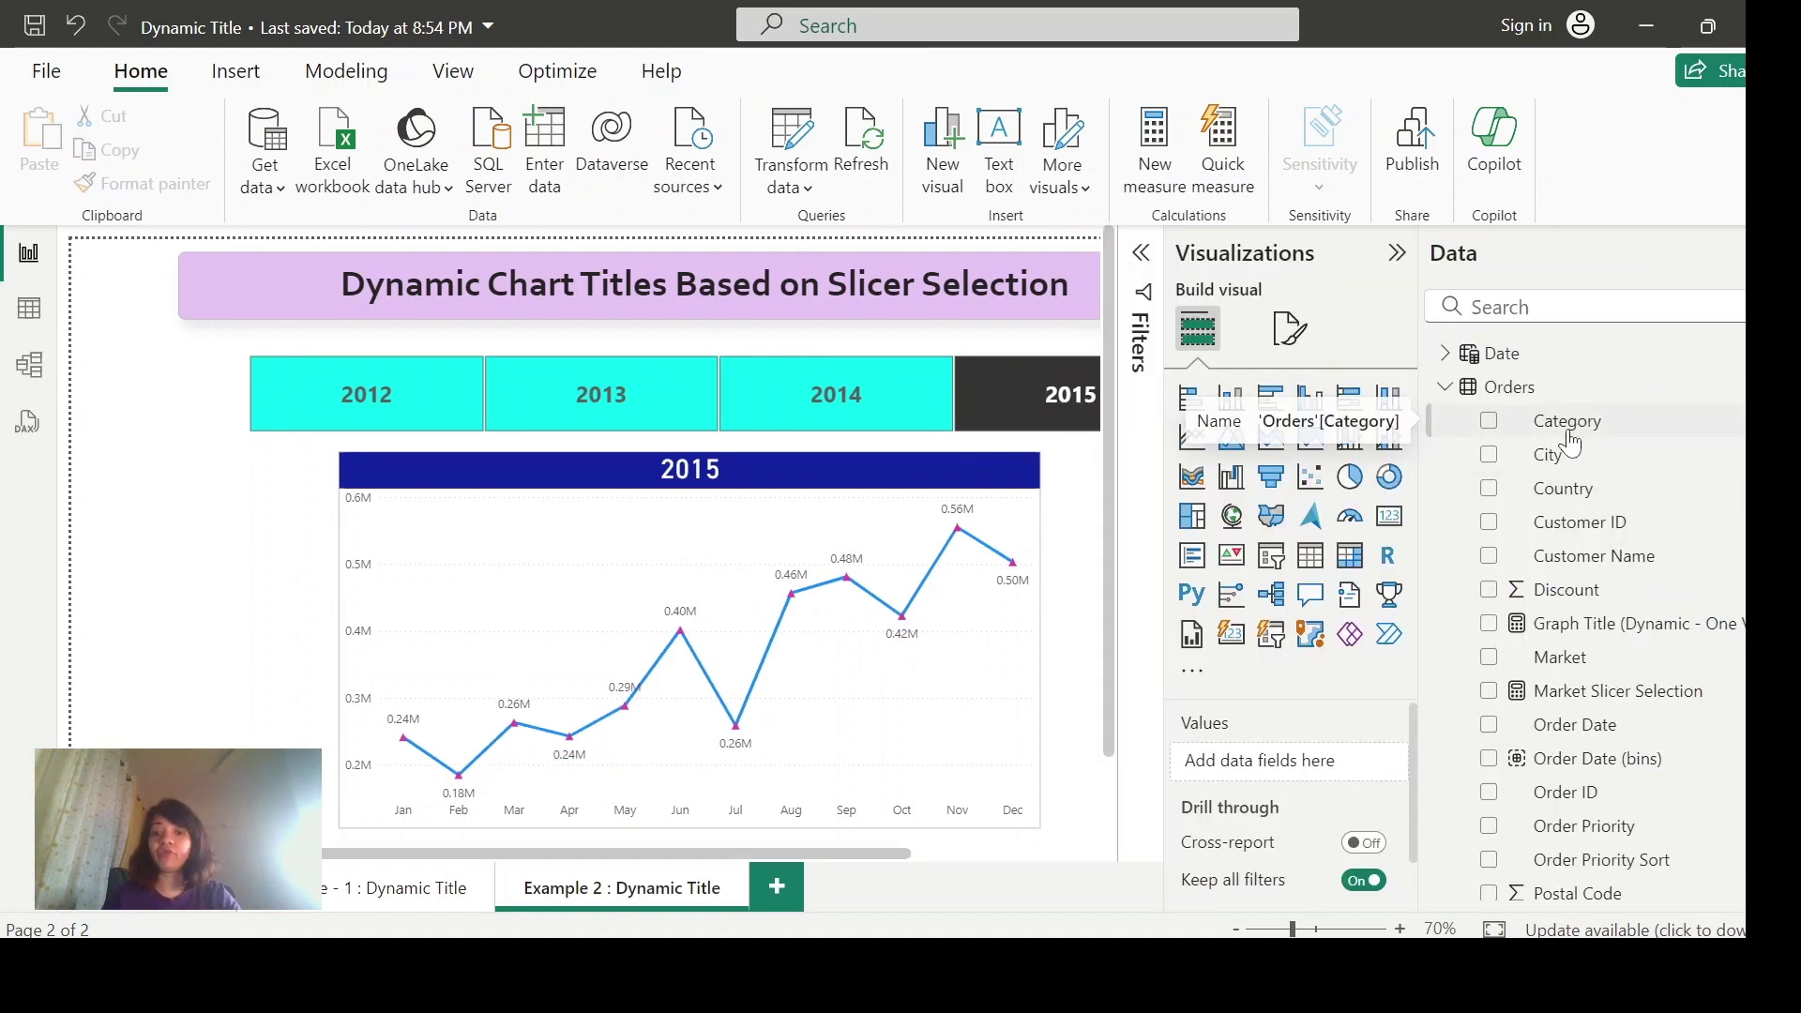
- Edit Slicer Selection to prefix "Total Sales by : " & before SELECTEDVALUE, and commit it
{"action": "left_click", "coordinate": [1547, 306]}
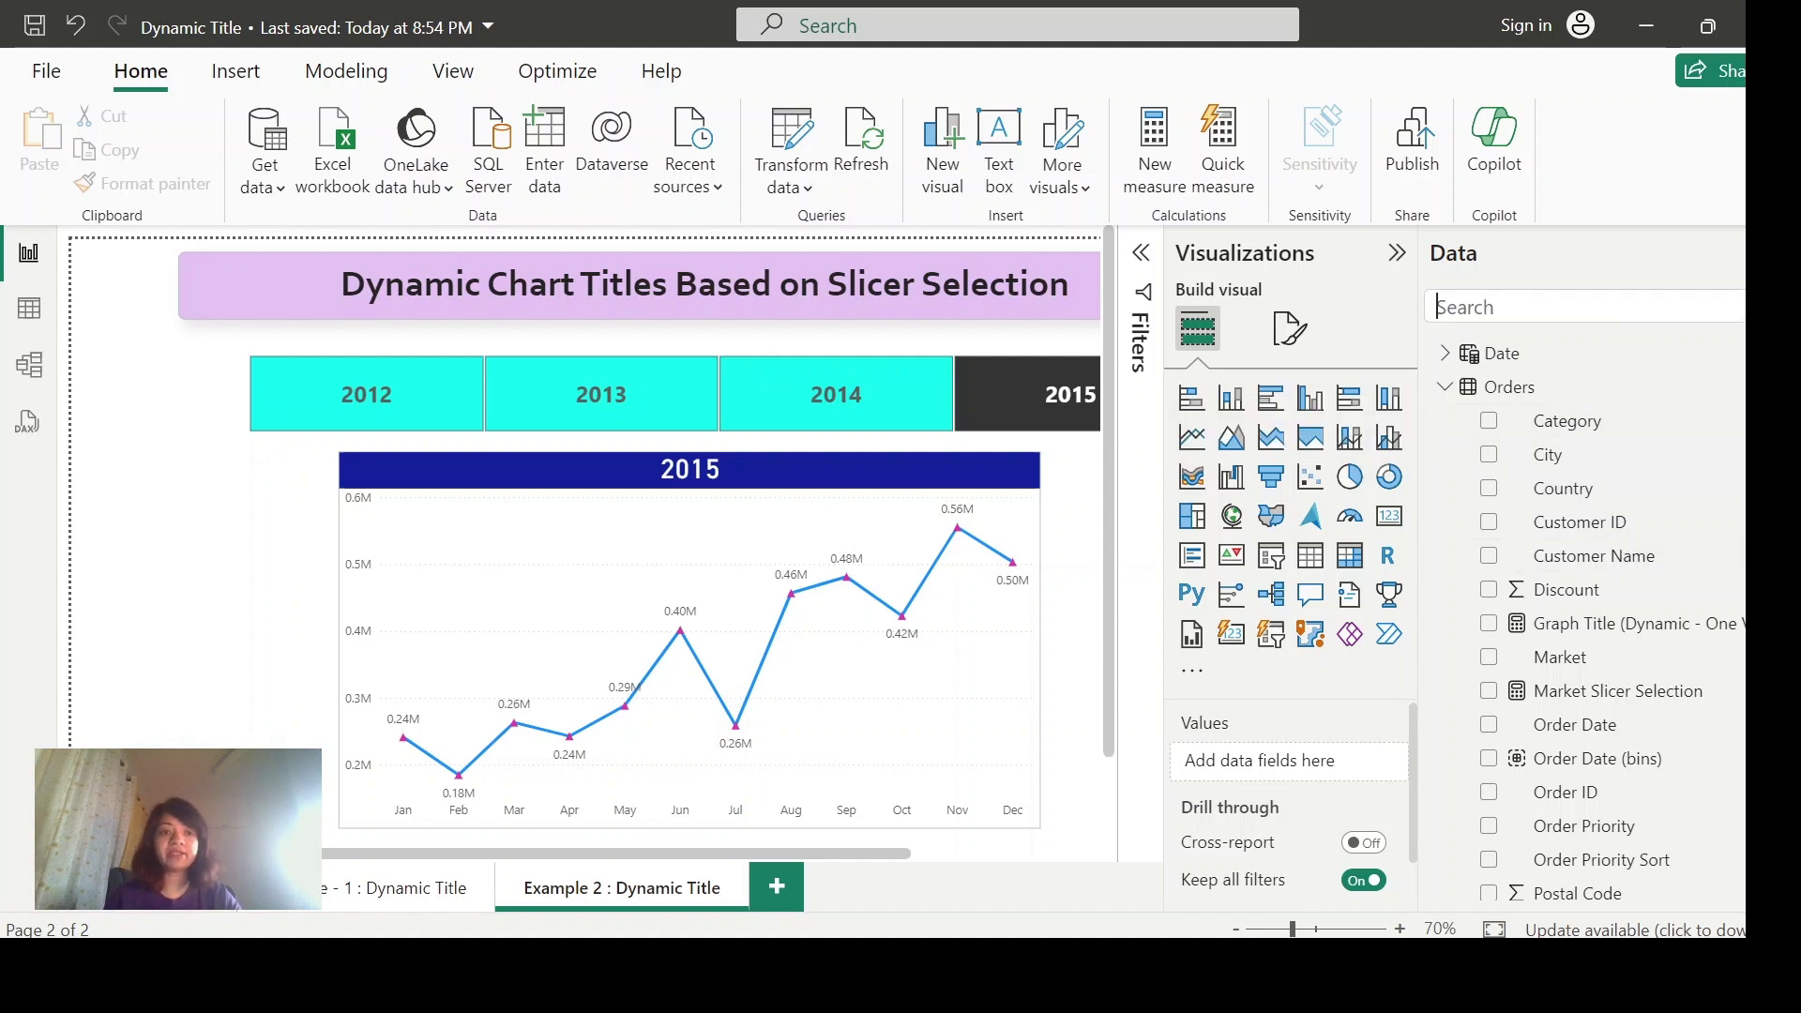
{"action": "type", "text": "selec"}
{"action": "left_click", "coordinate": [1591, 421]}
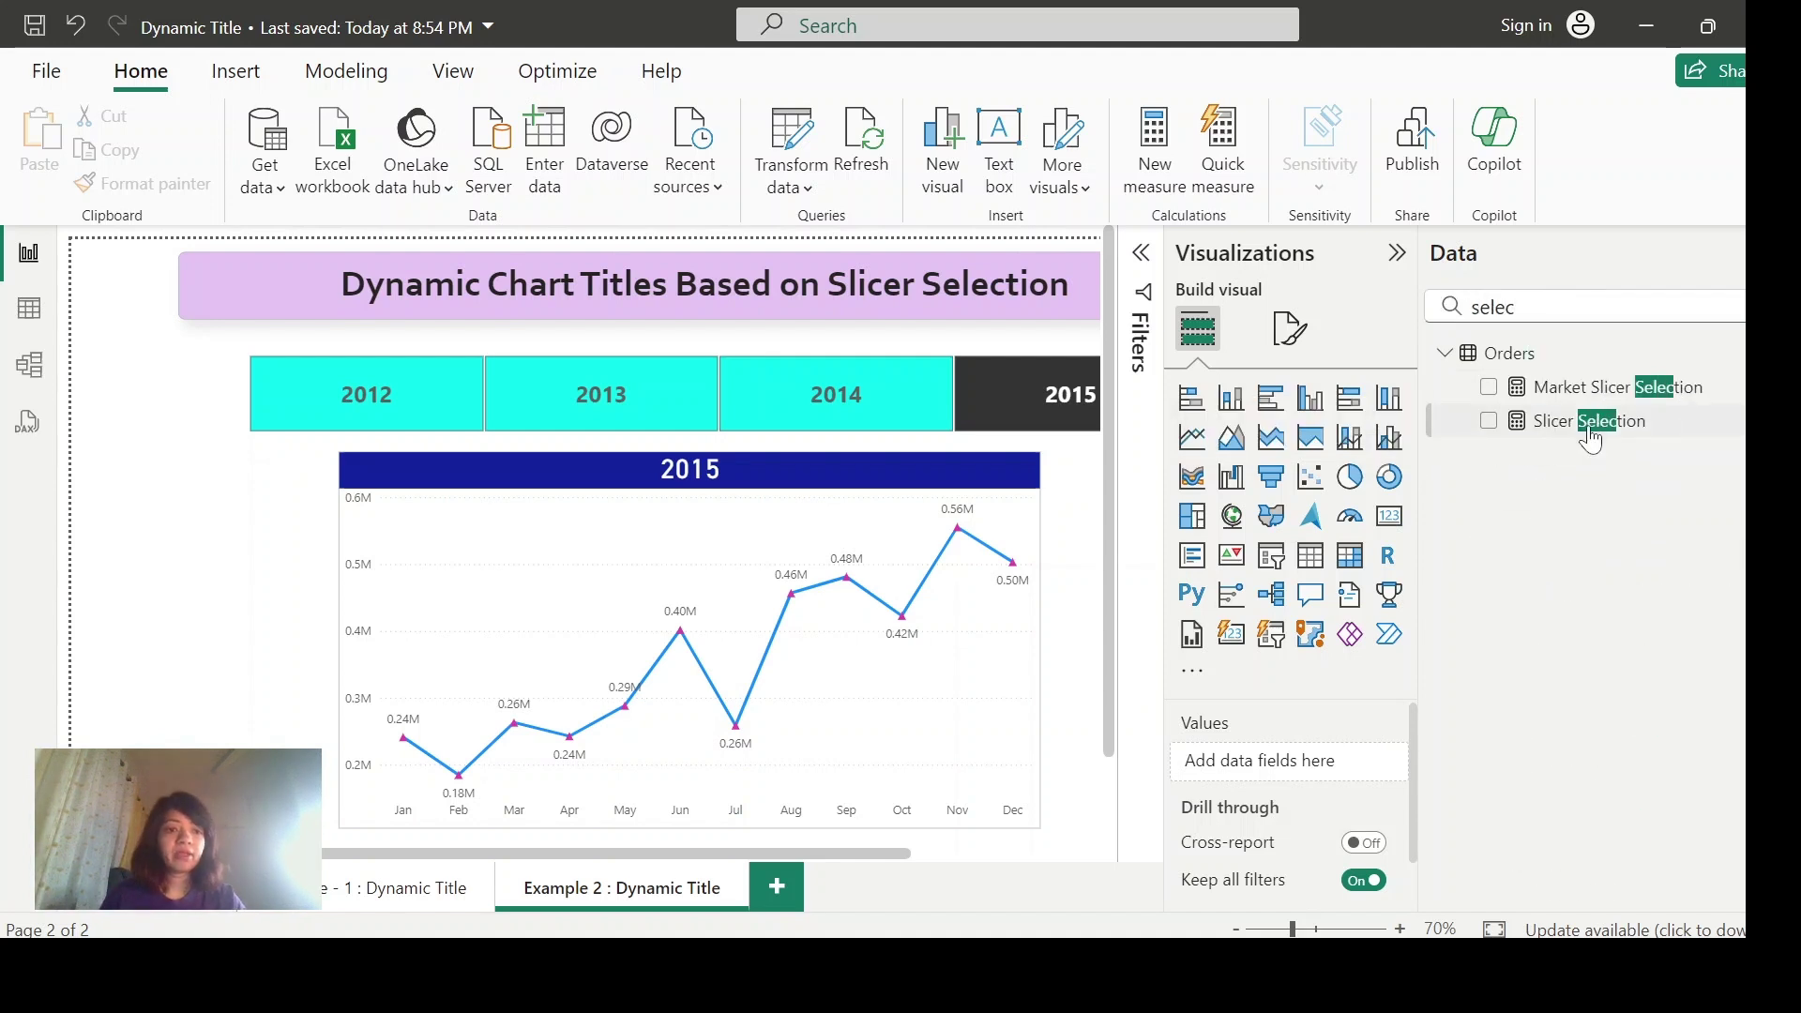
{"action": "double_click", "coordinate": [426, 251]}
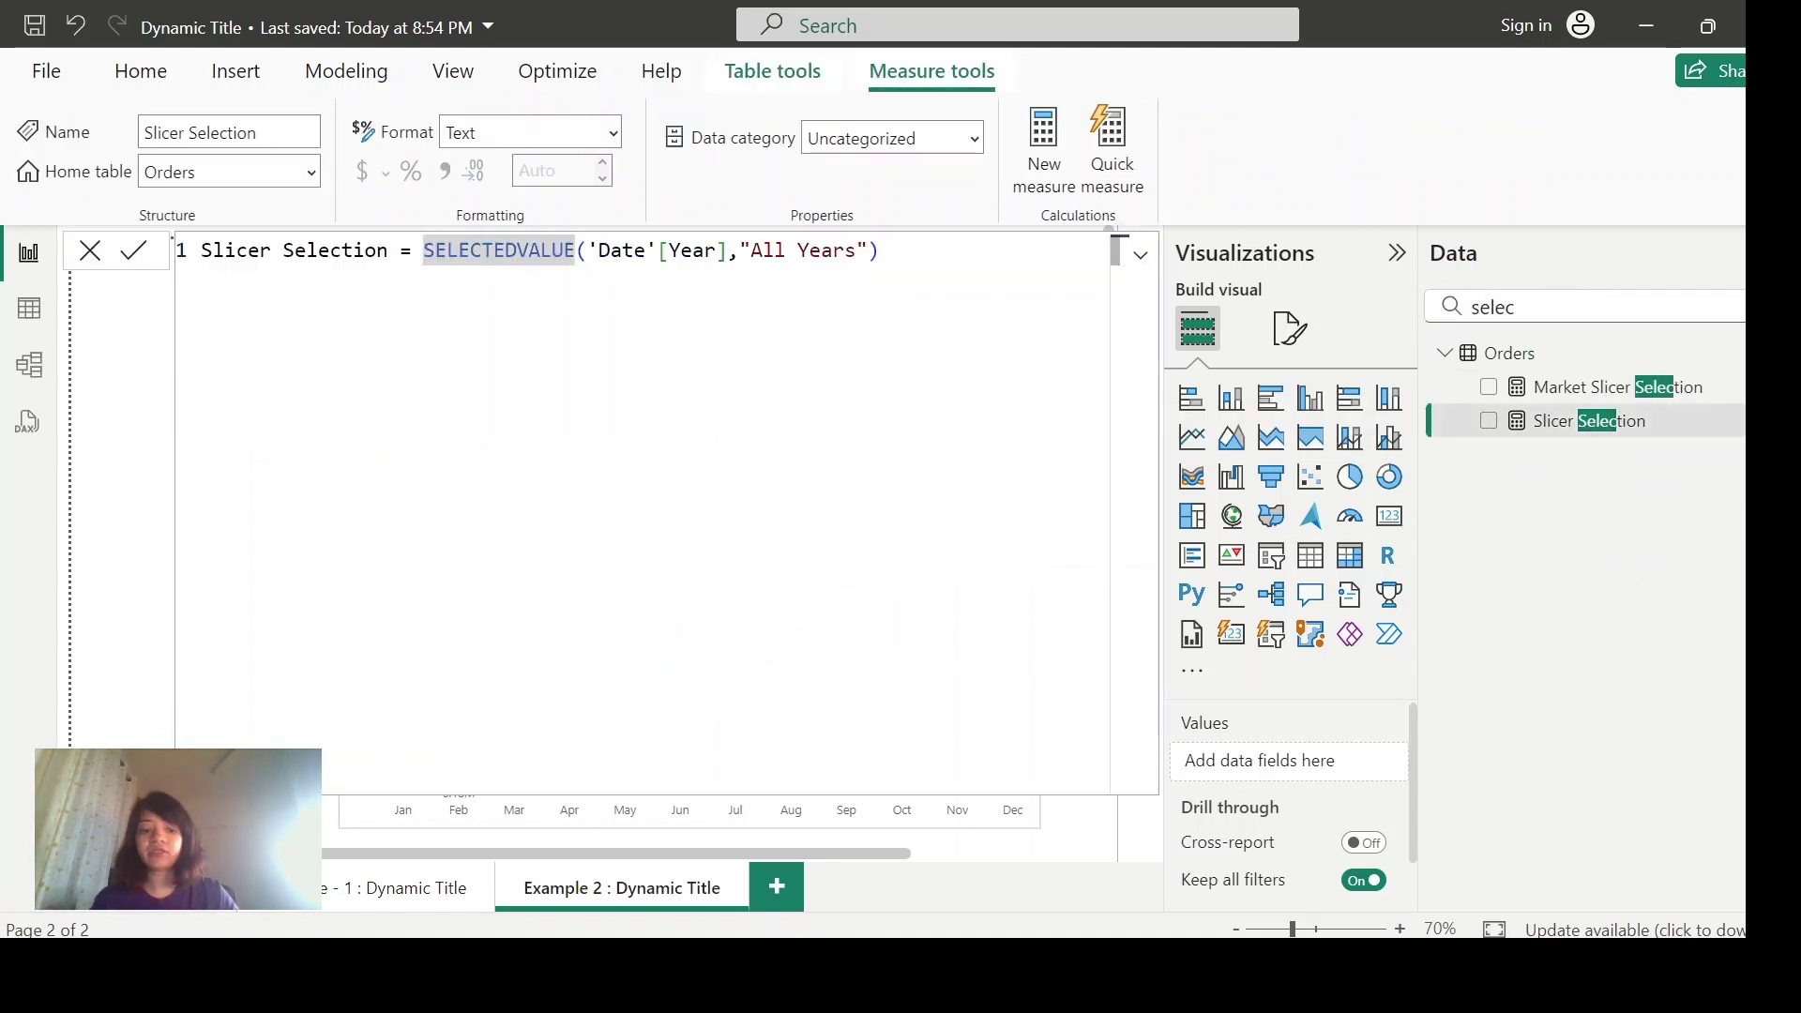
{"action": "left_click", "coordinate": [424, 250]}
{"action": "type", "text": "\"Total "}
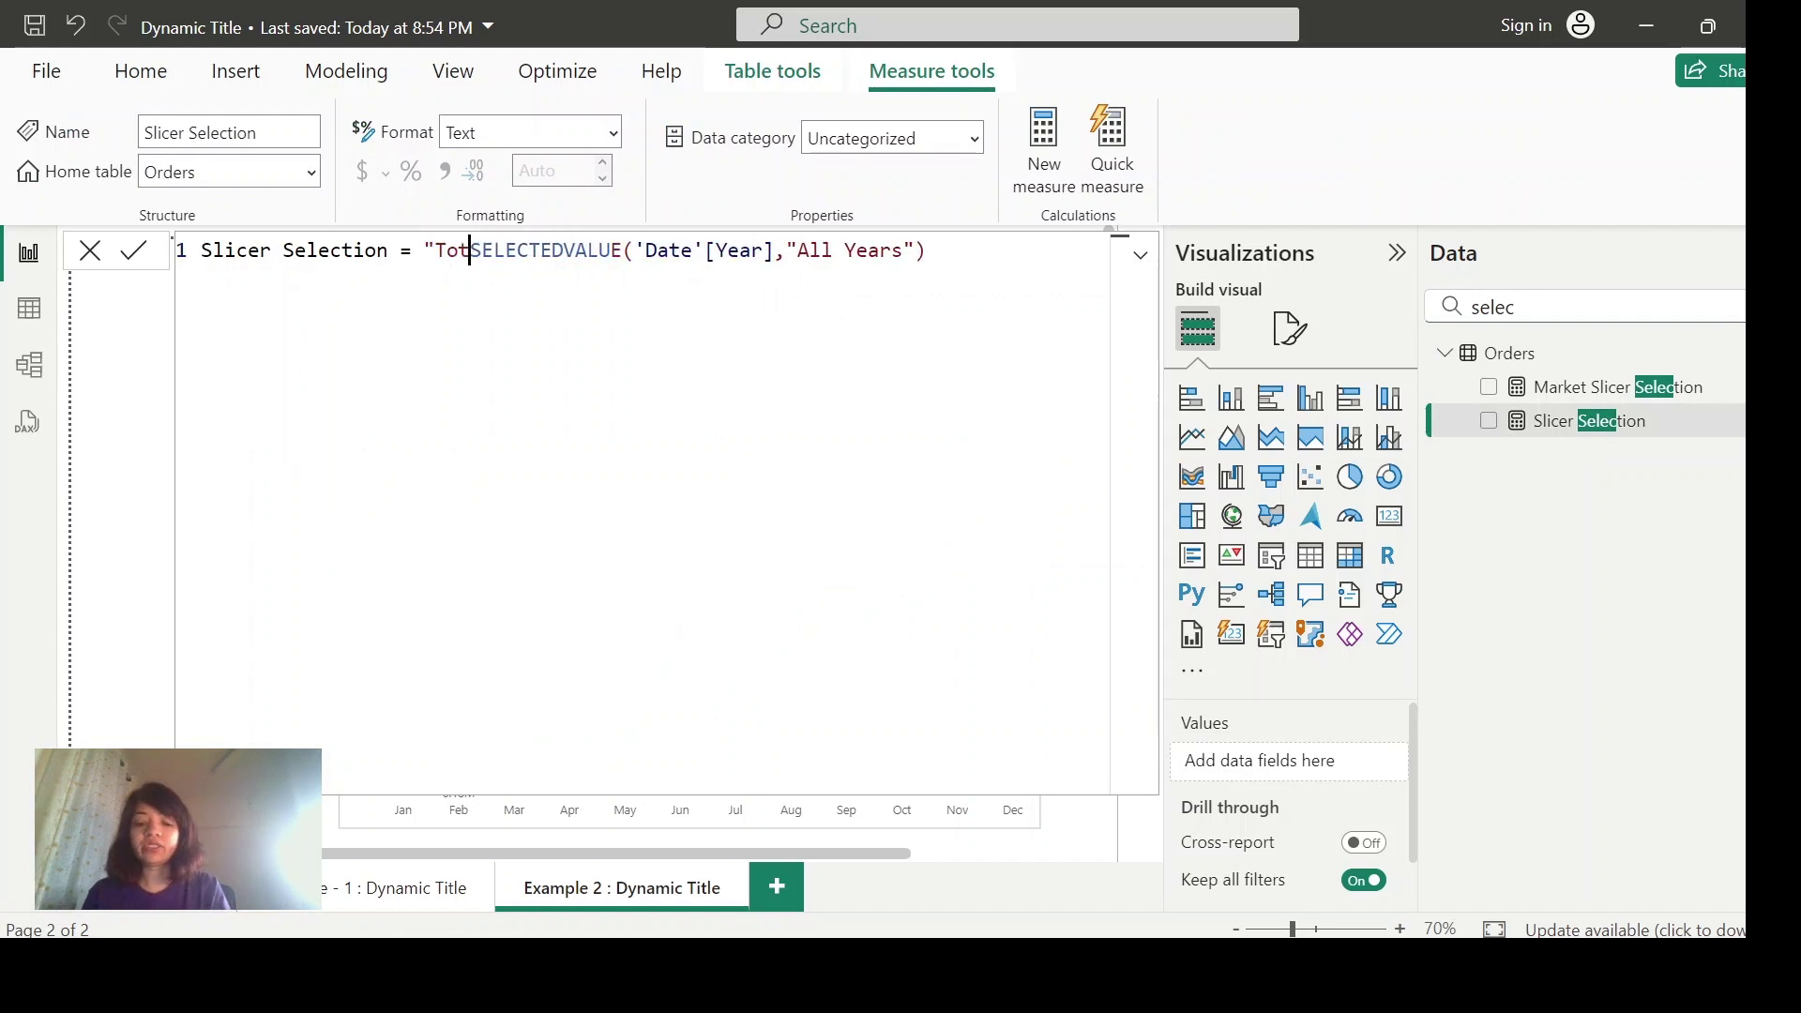
{"action": "type", "text": "Sales"}
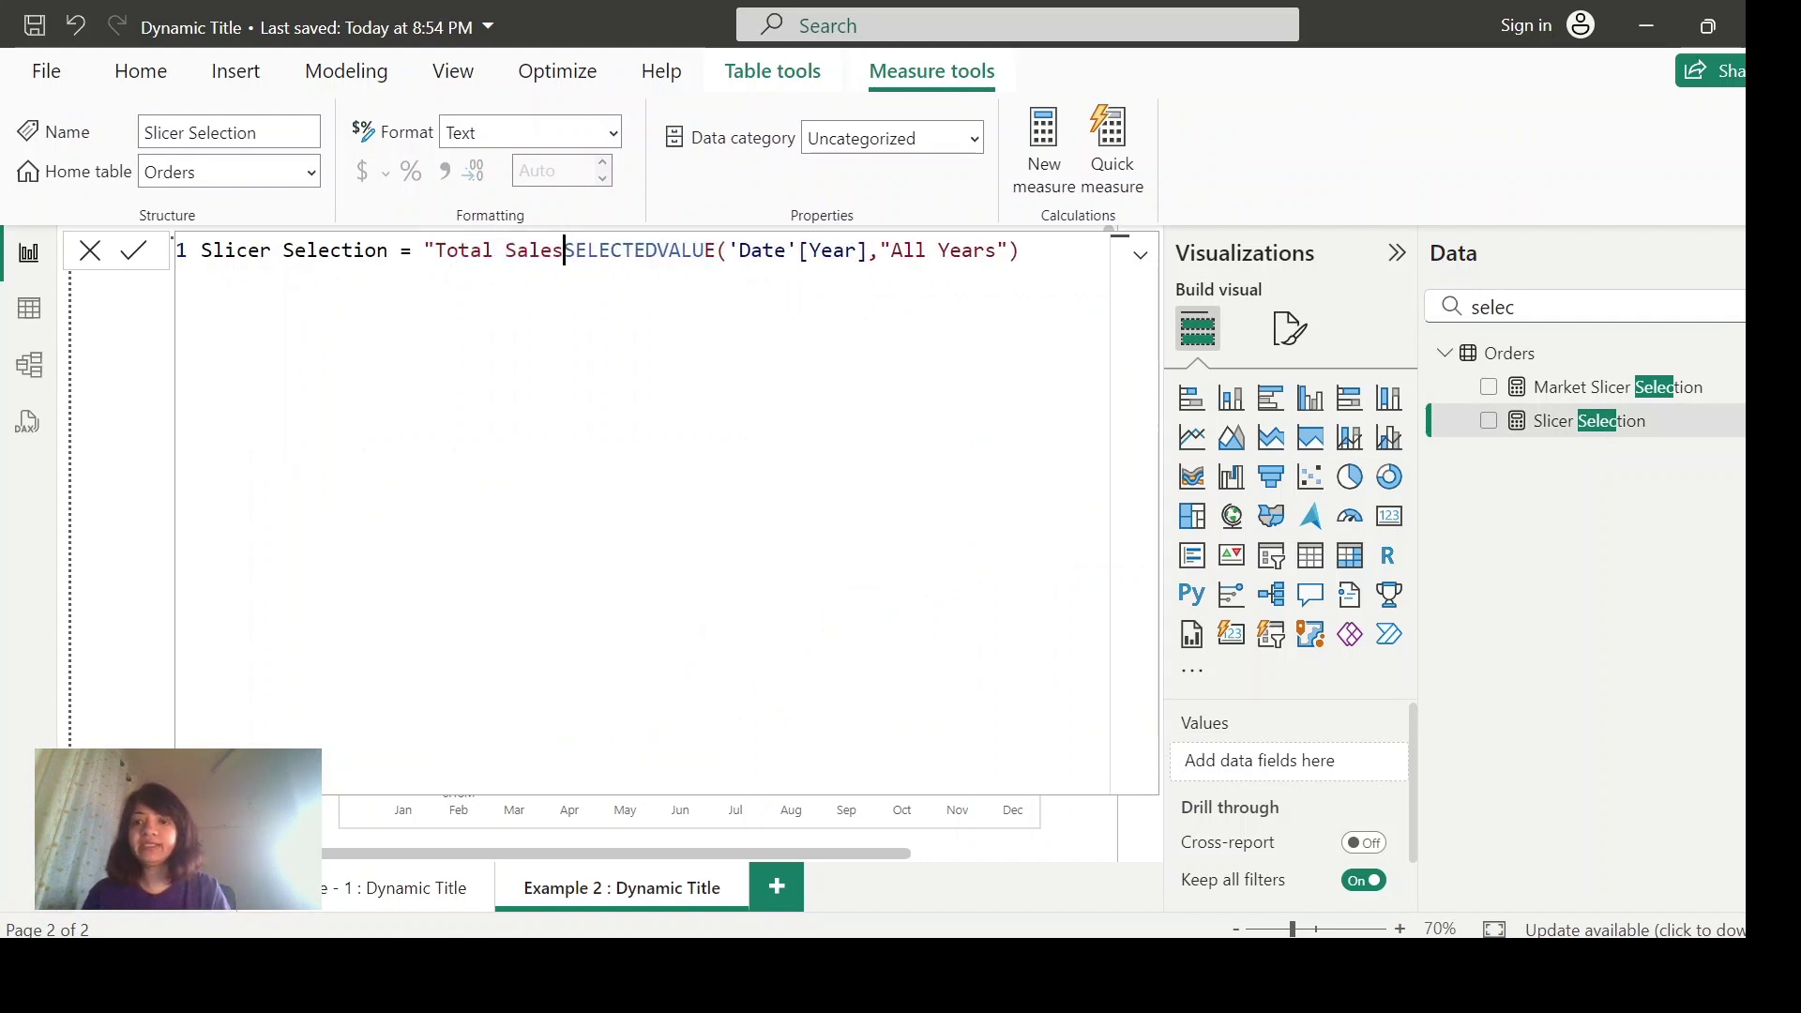
{"action": "type", "text": " by"}
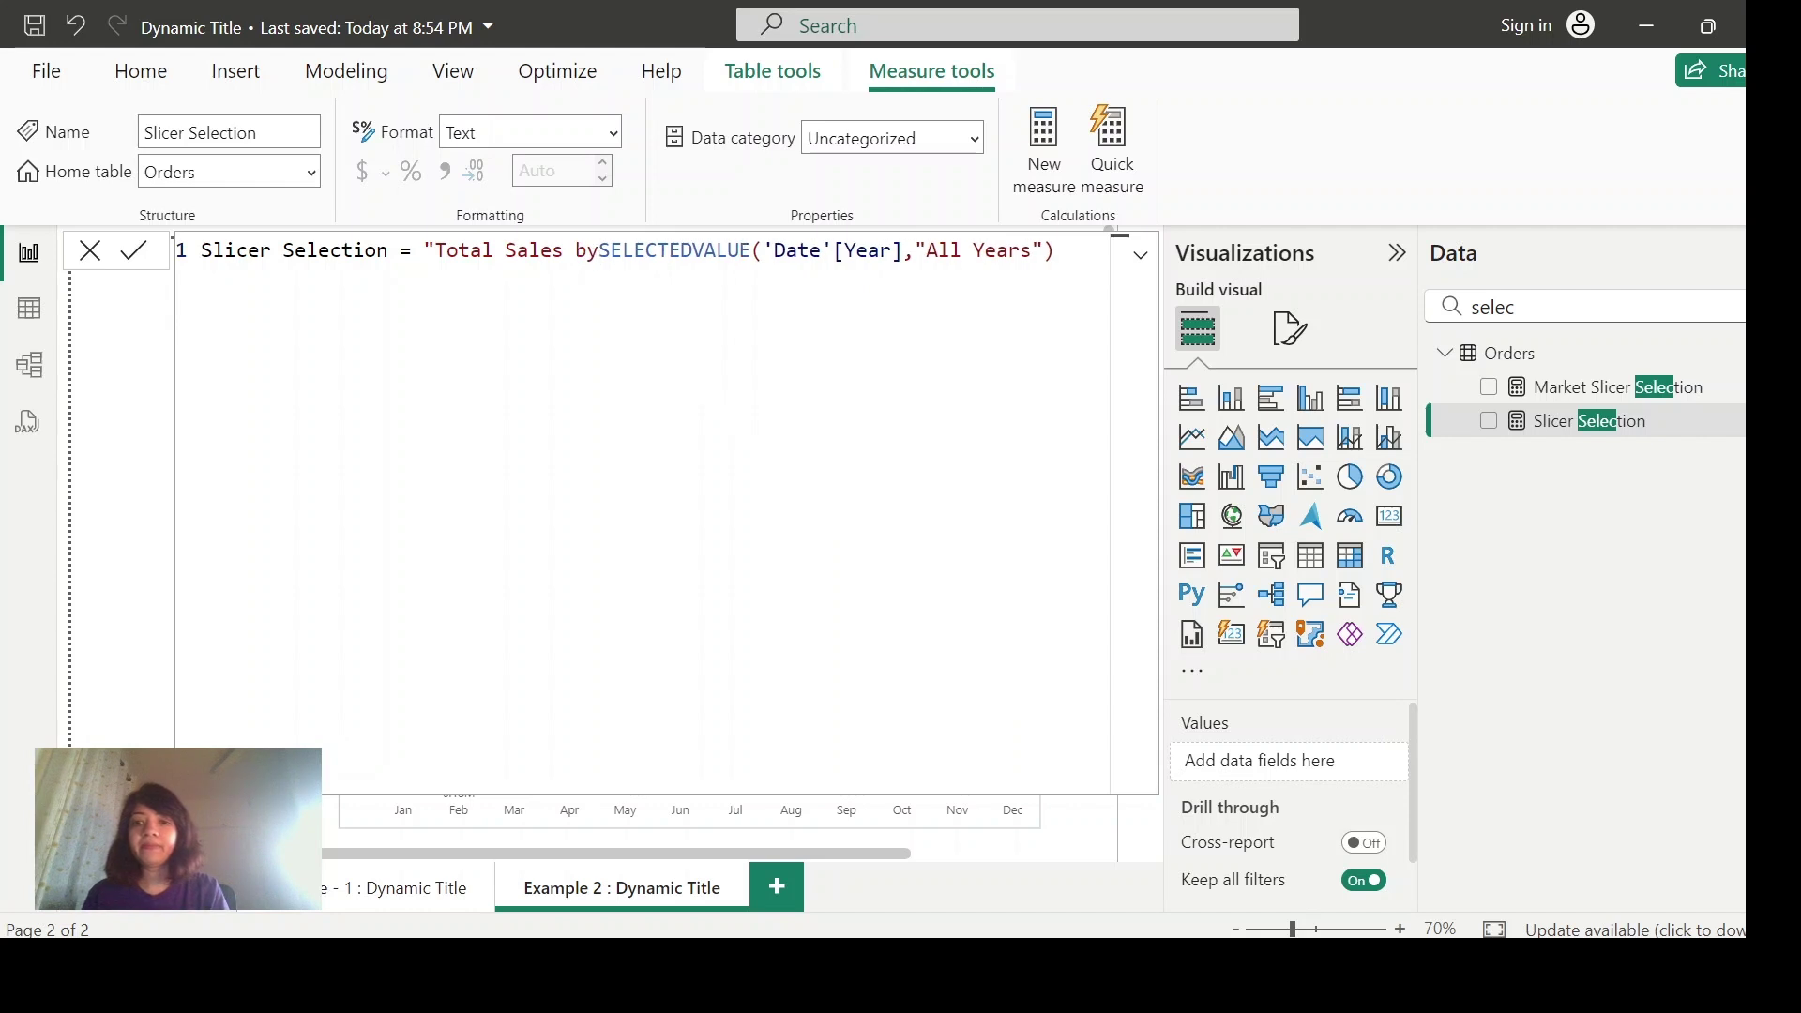
{"action": "type", "text": " :"}
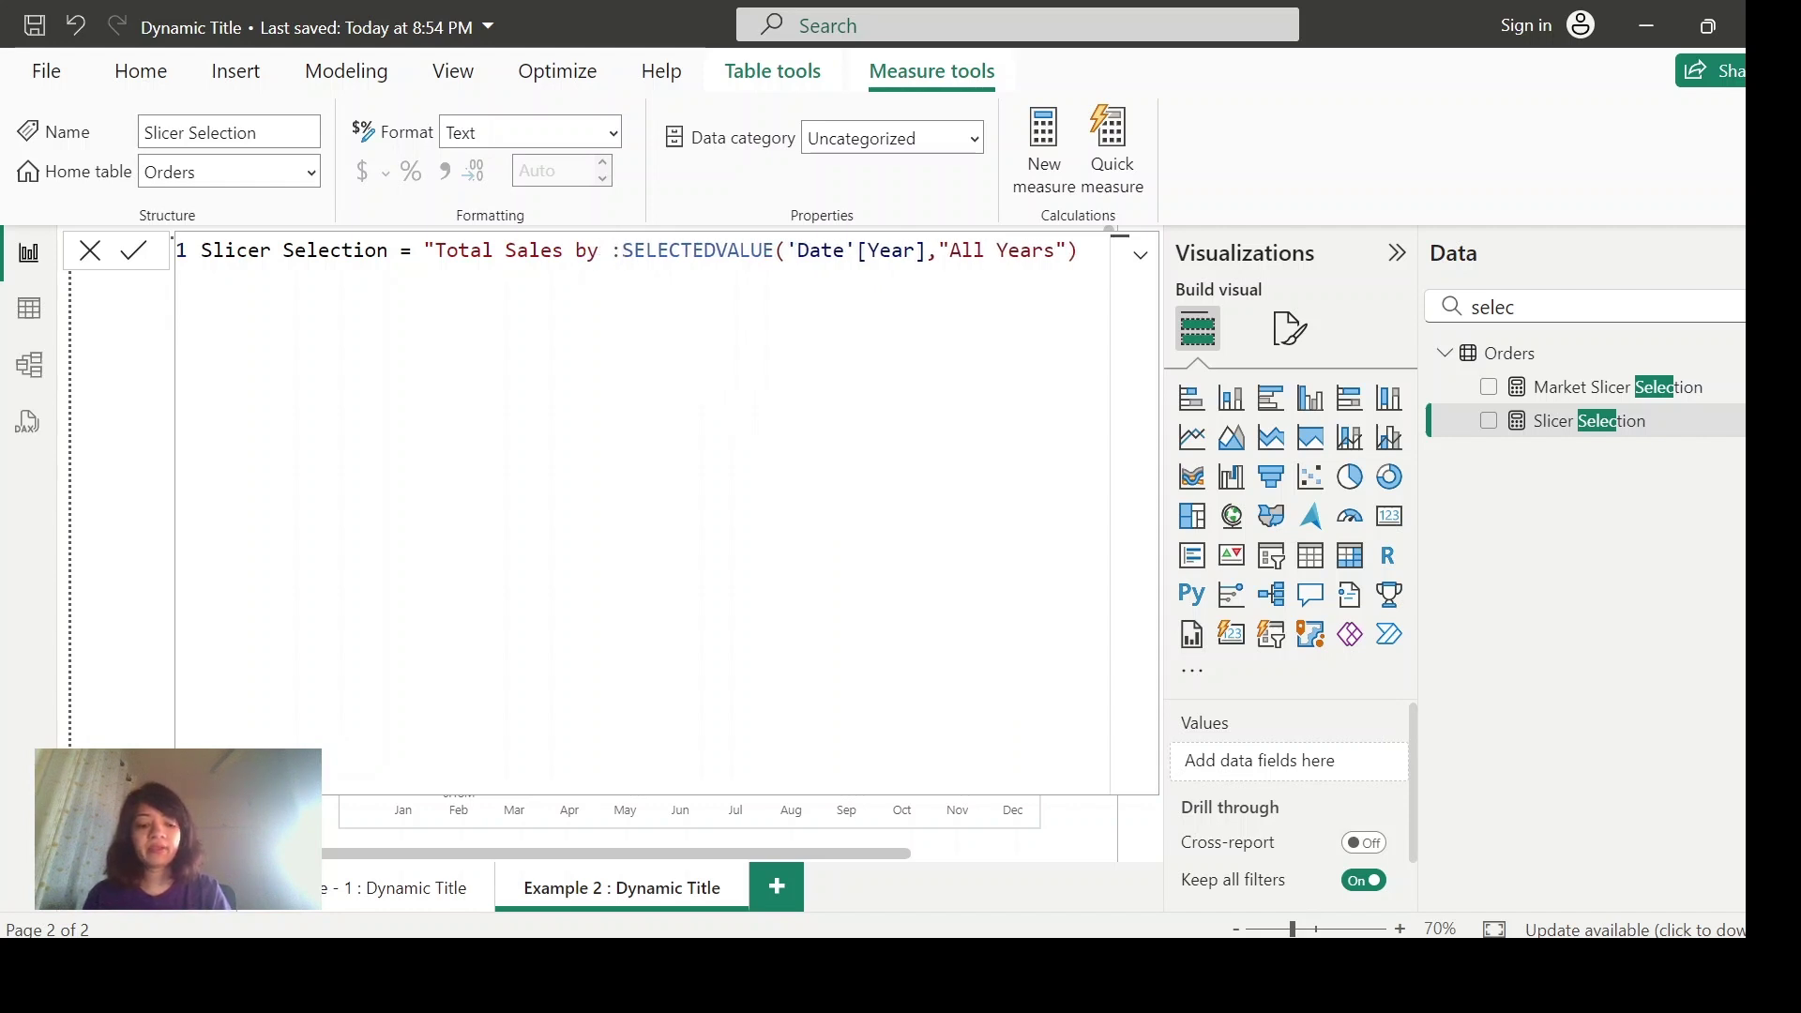
{"action": "type", "text": " \""}
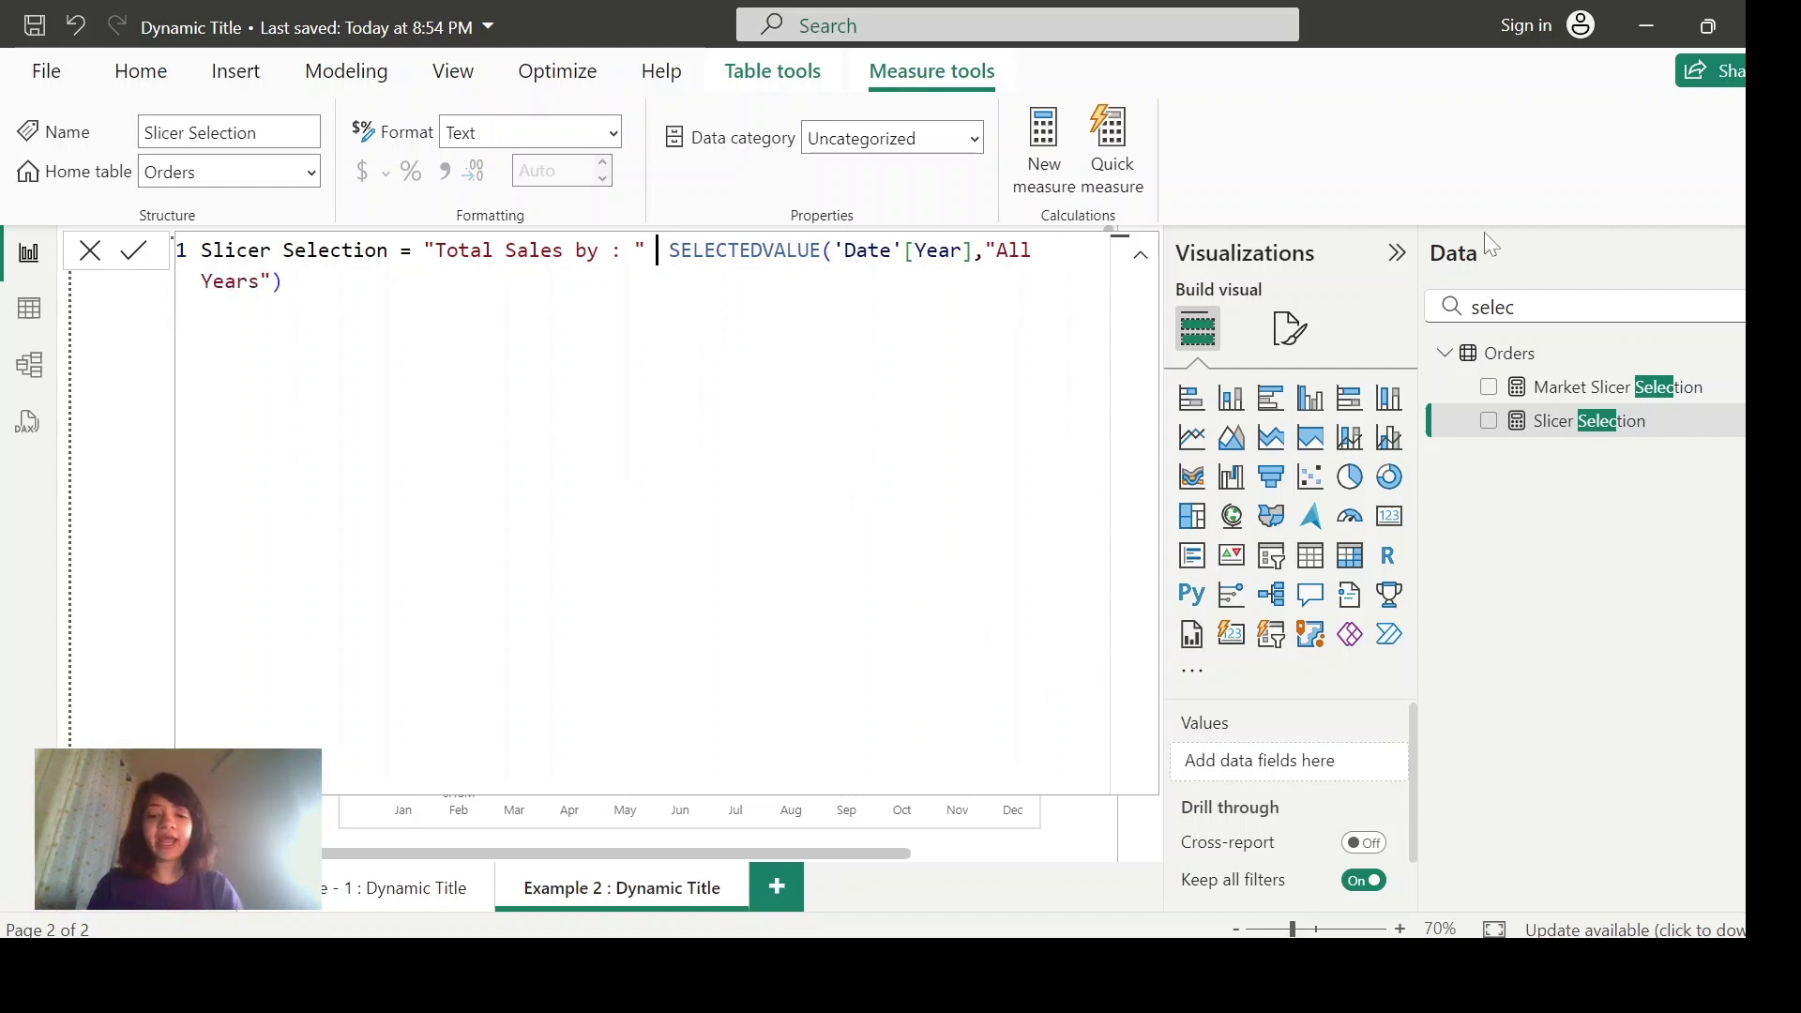
{"action": "type", "text": "&"}
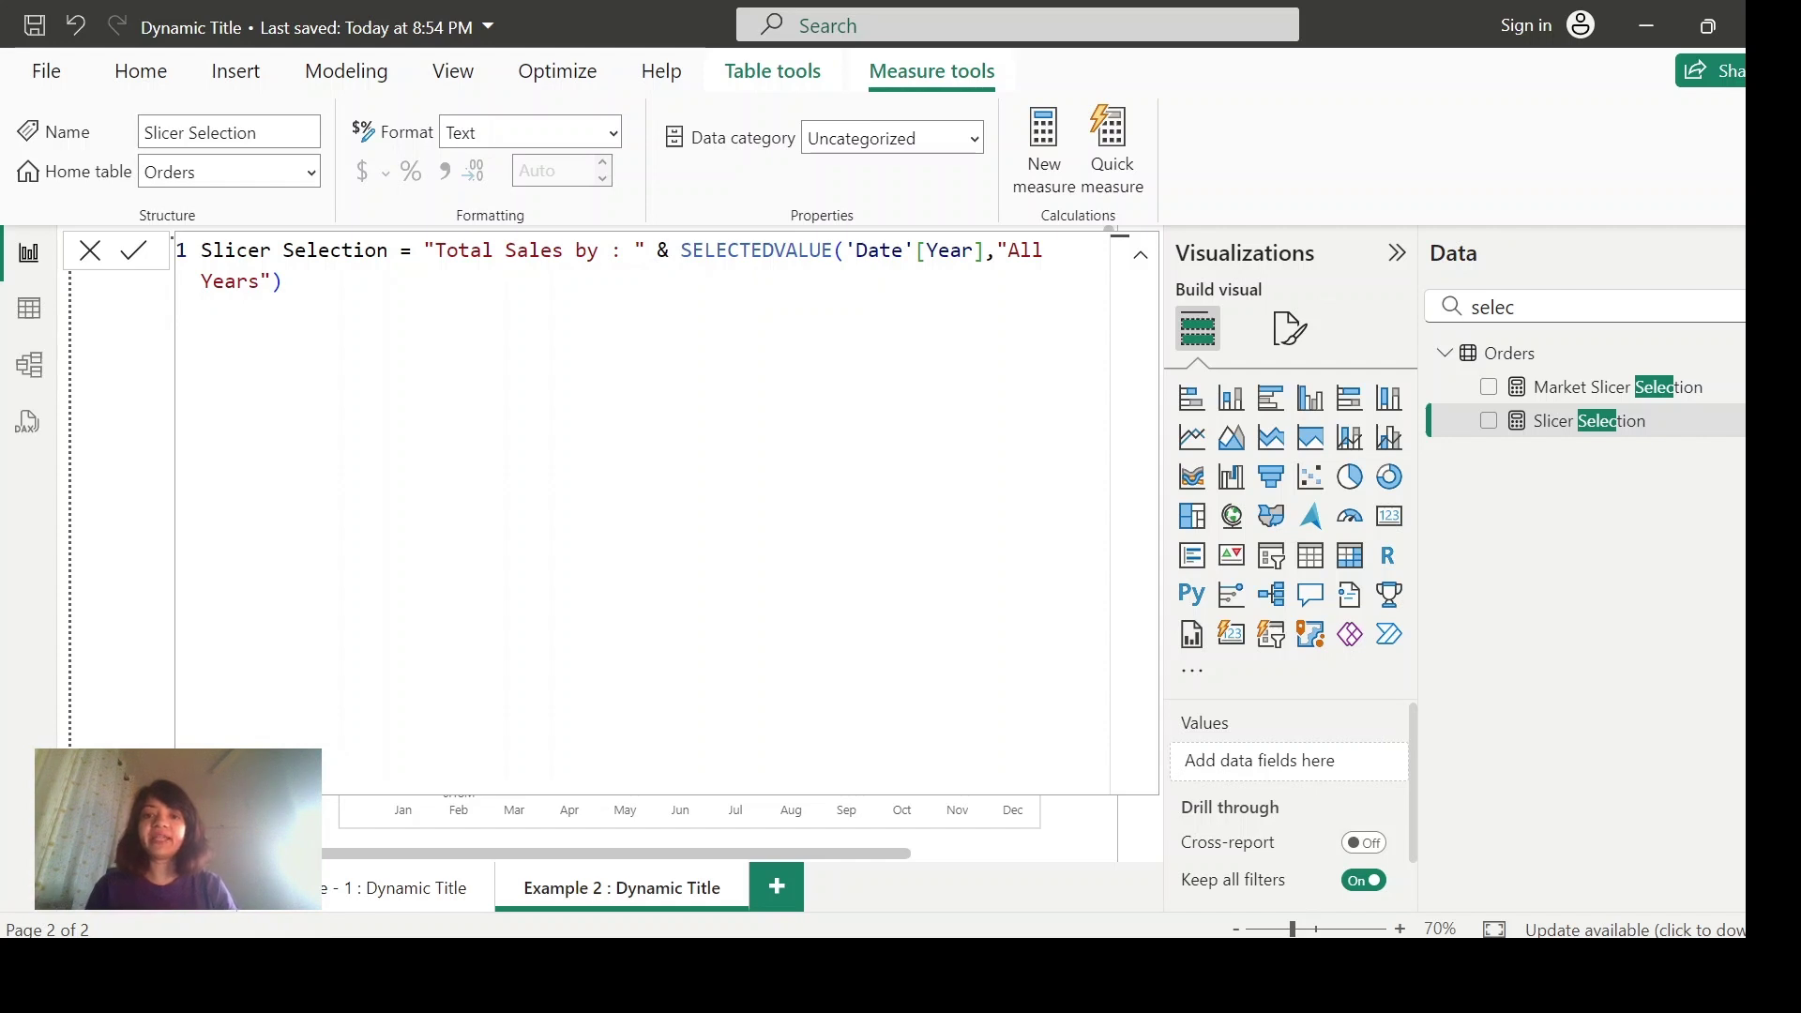
{"action": "left_click", "coordinate": [134, 255]}
{"action": "left_click", "coordinate": [143, 251]}
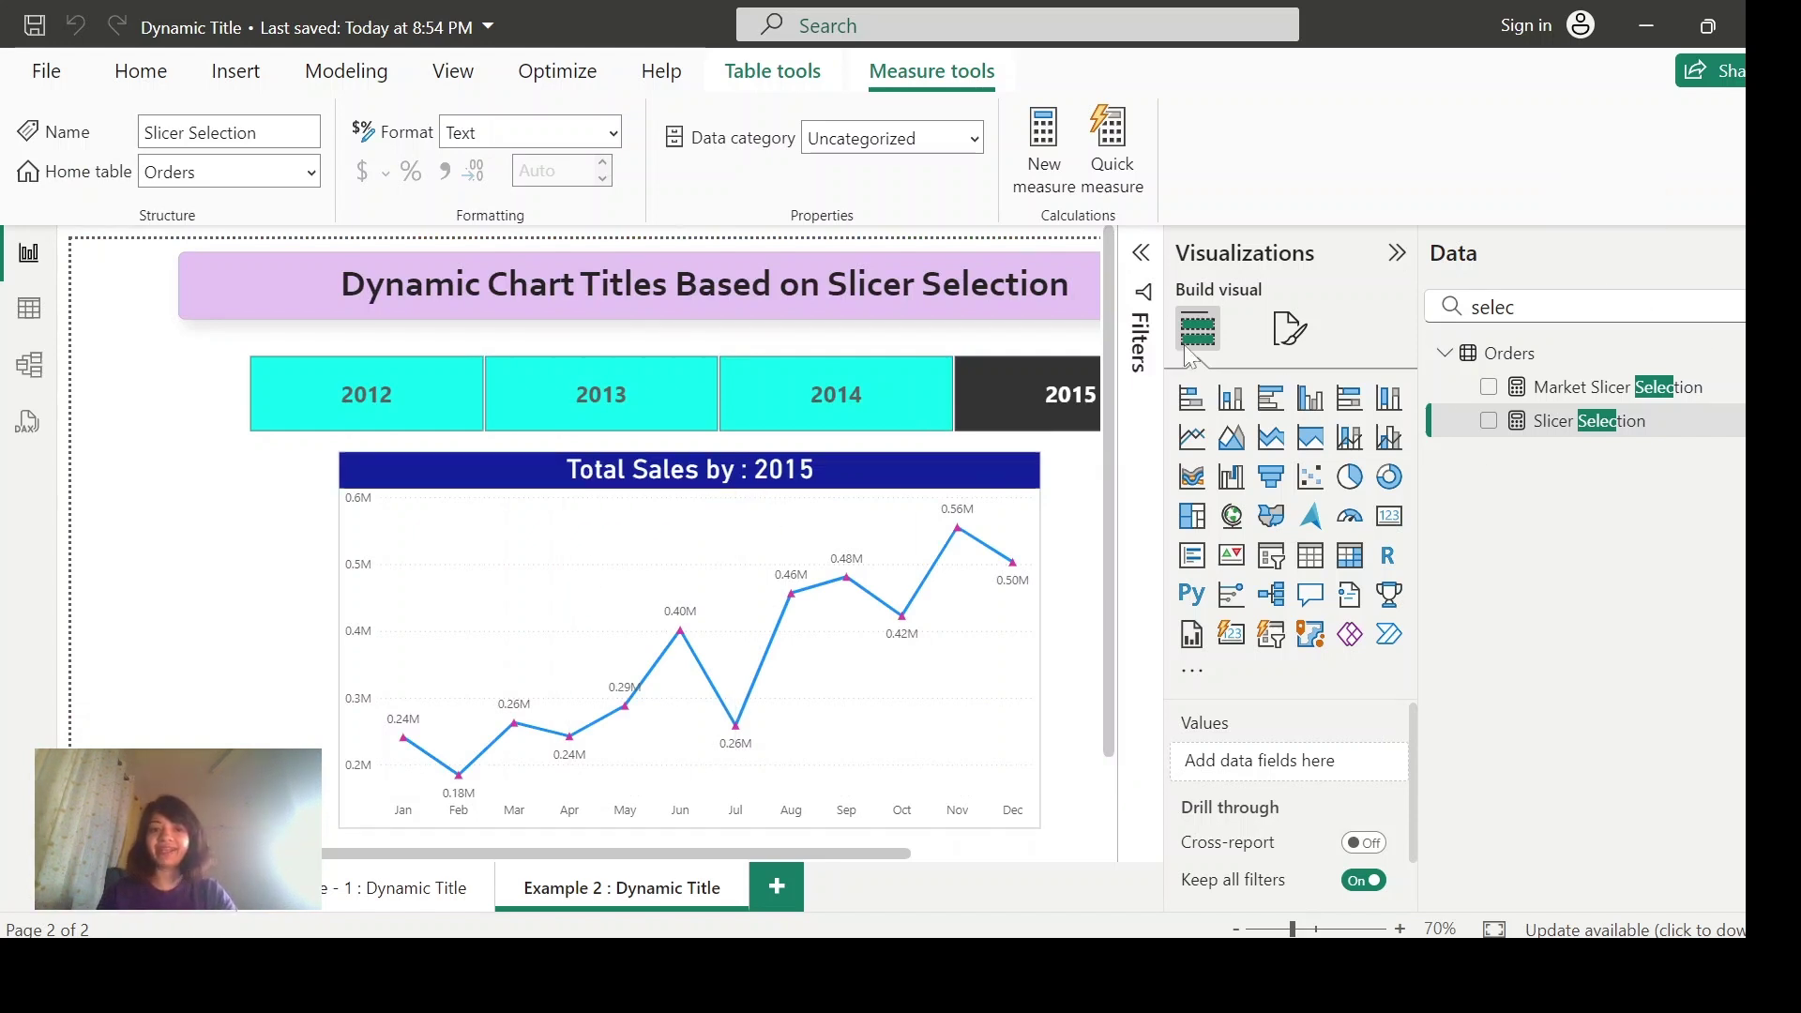
- Verify the title by cycling the year slicer through 2012–2015, then return to the Example 1 page
{"action": "left_click", "coordinate": [1735, 307]}
{"action": "left_click", "coordinate": [1735, 254]}
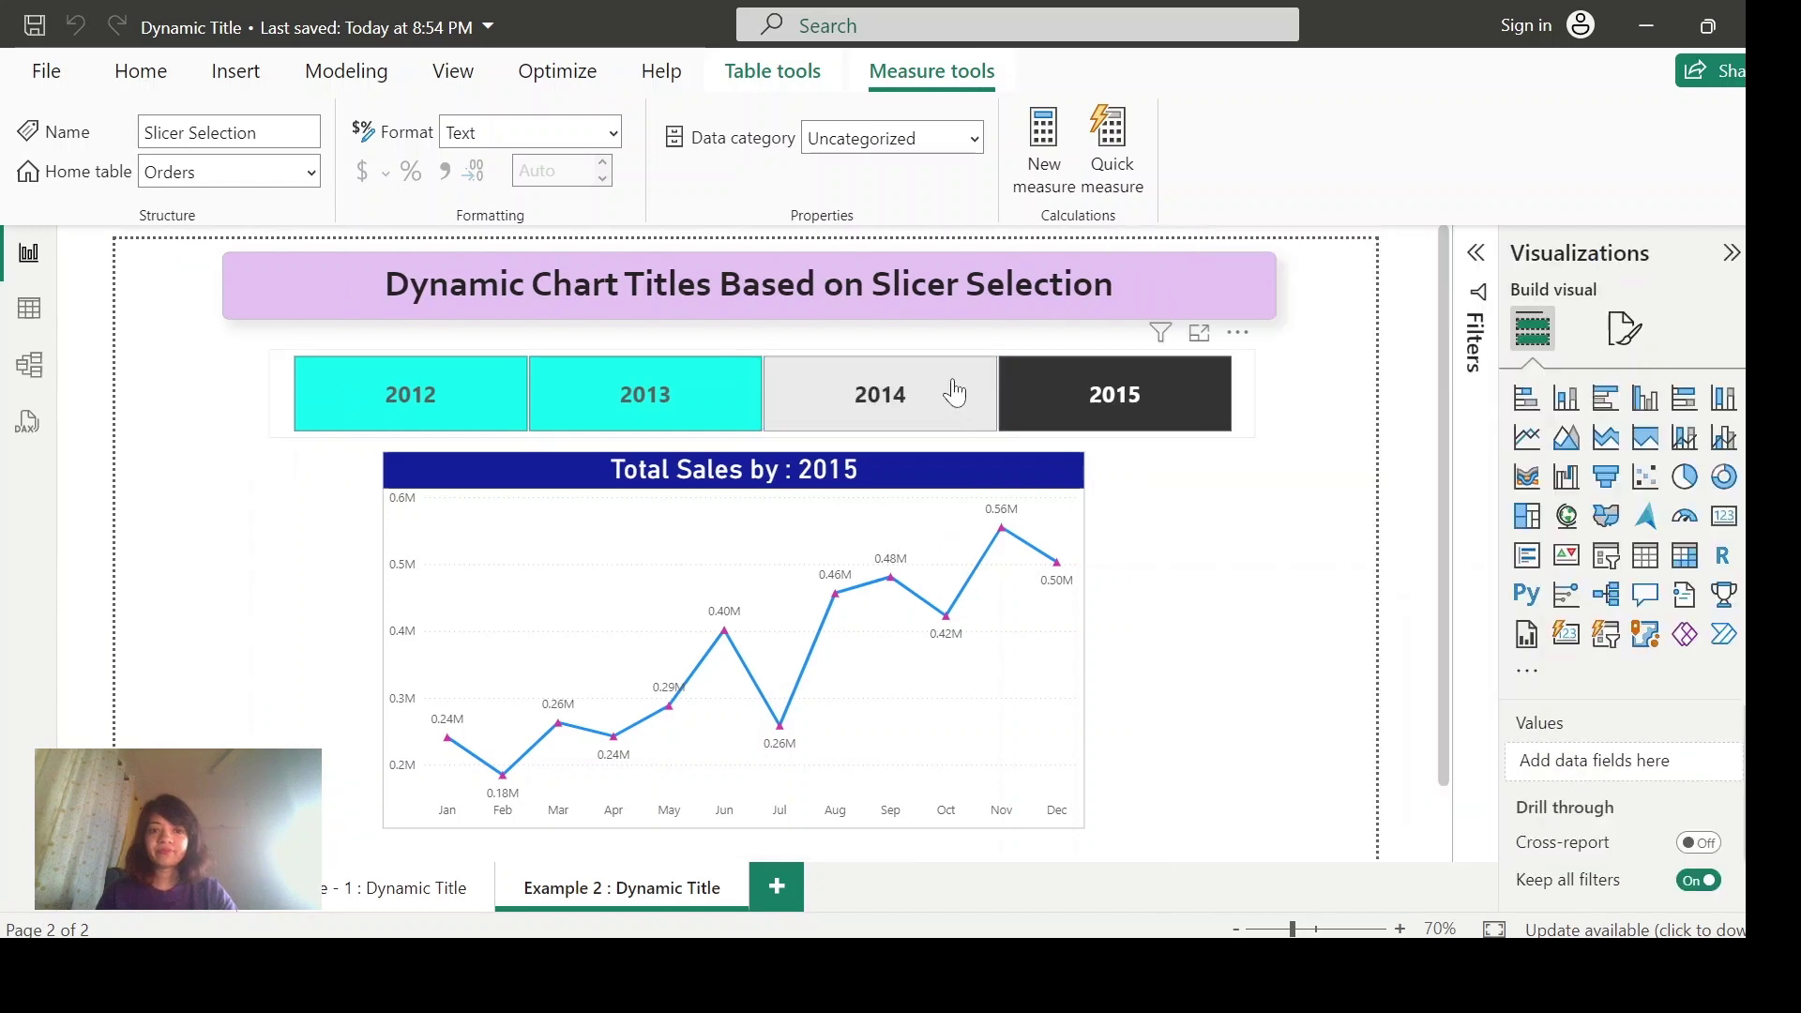
{"action": "left_click", "coordinate": [844, 403]}
{"action": "left_click", "coordinate": [671, 389]}
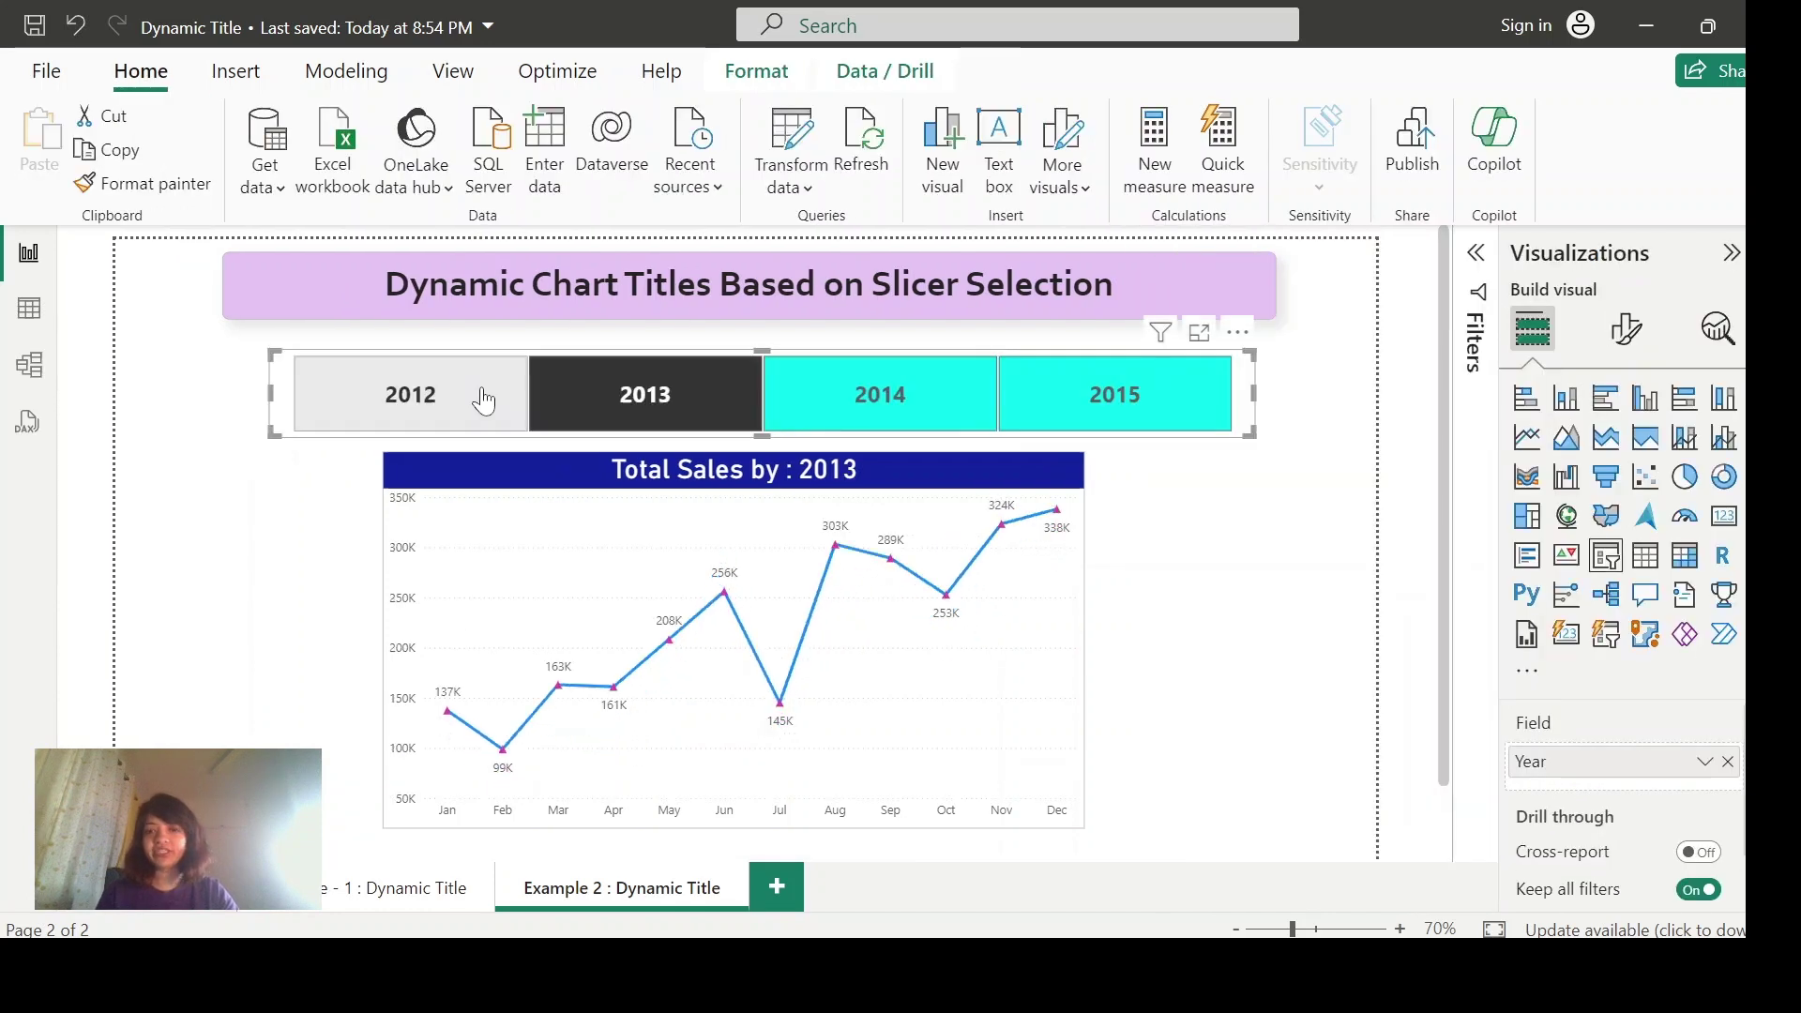
{"action": "left_click", "coordinate": [483, 398]}
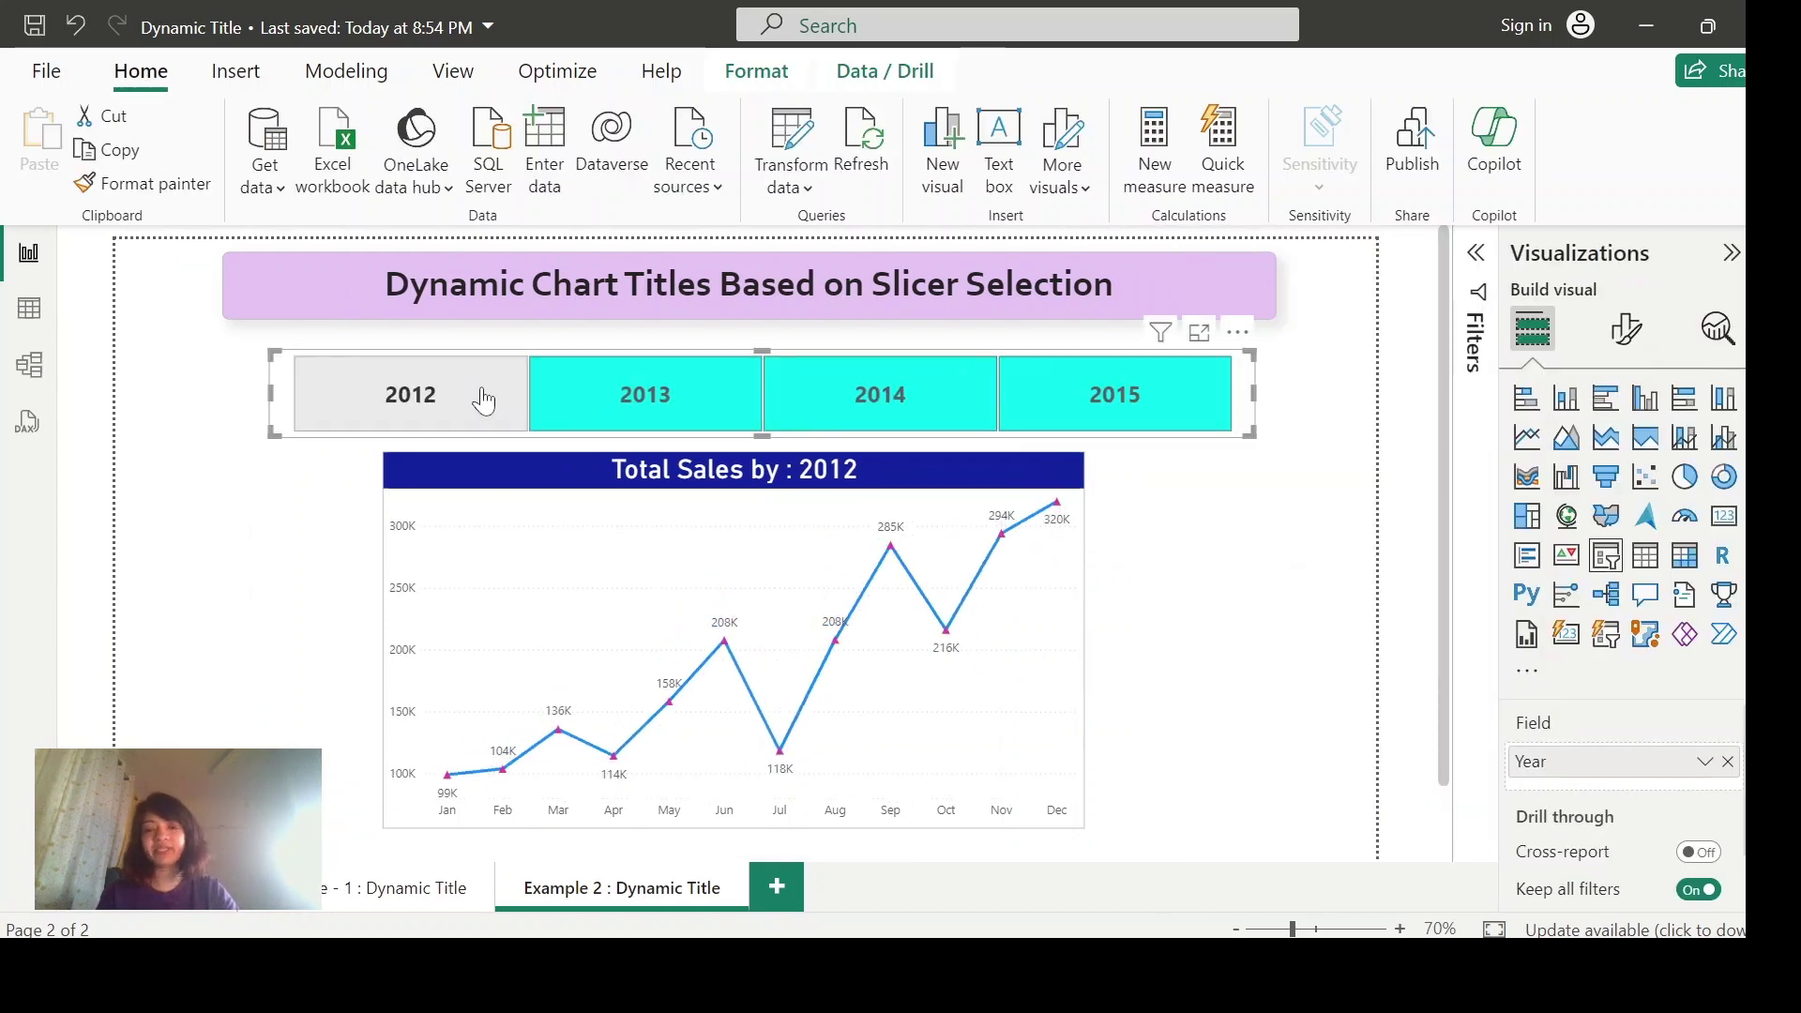
{"action": "left_click", "coordinate": [638, 396]}
{"action": "left_click", "coordinate": [825, 392]}
{"action": "left_click", "coordinate": [1112, 393]}
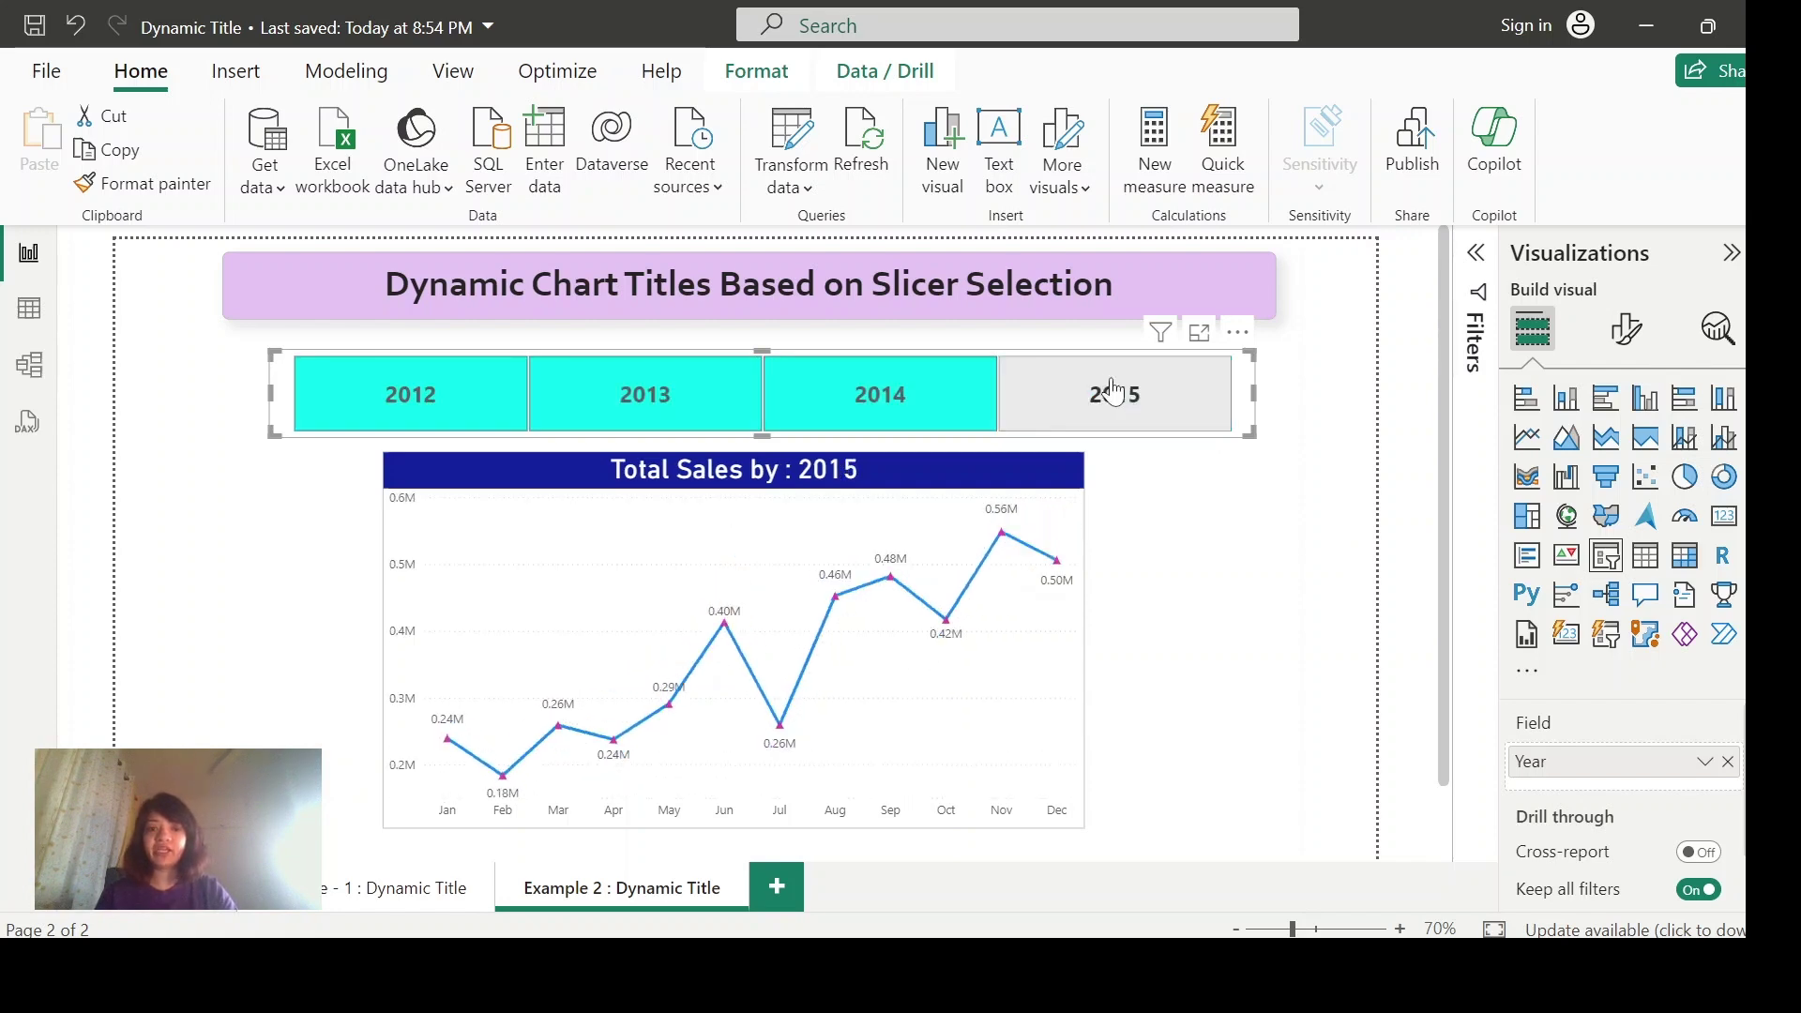
{"action": "left_click", "coordinate": [1129, 635]}
{"action": "left_click", "coordinate": [332, 904]}
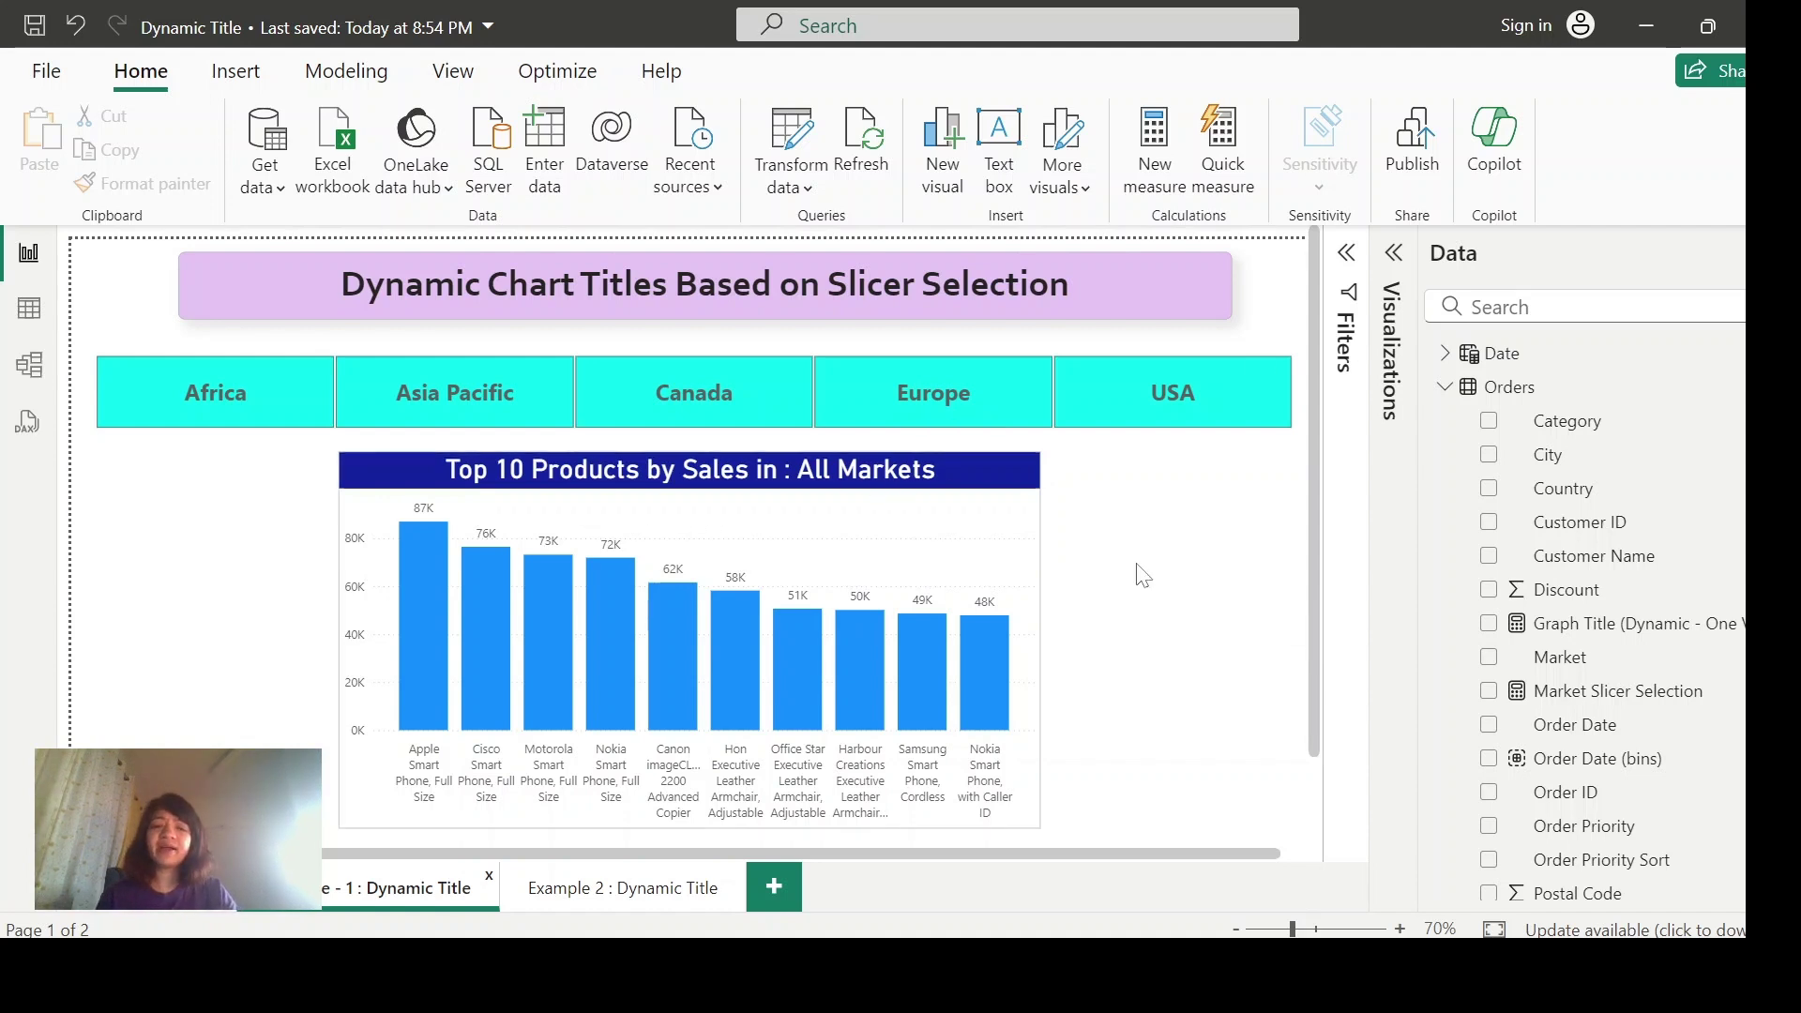
- Look at the Market Slicer Selection measure without changing it, then pick Europe in the market slicer
{"action": "left_click", "coordinate": [1519, 306]}
{"action": "type", "text": "m"}
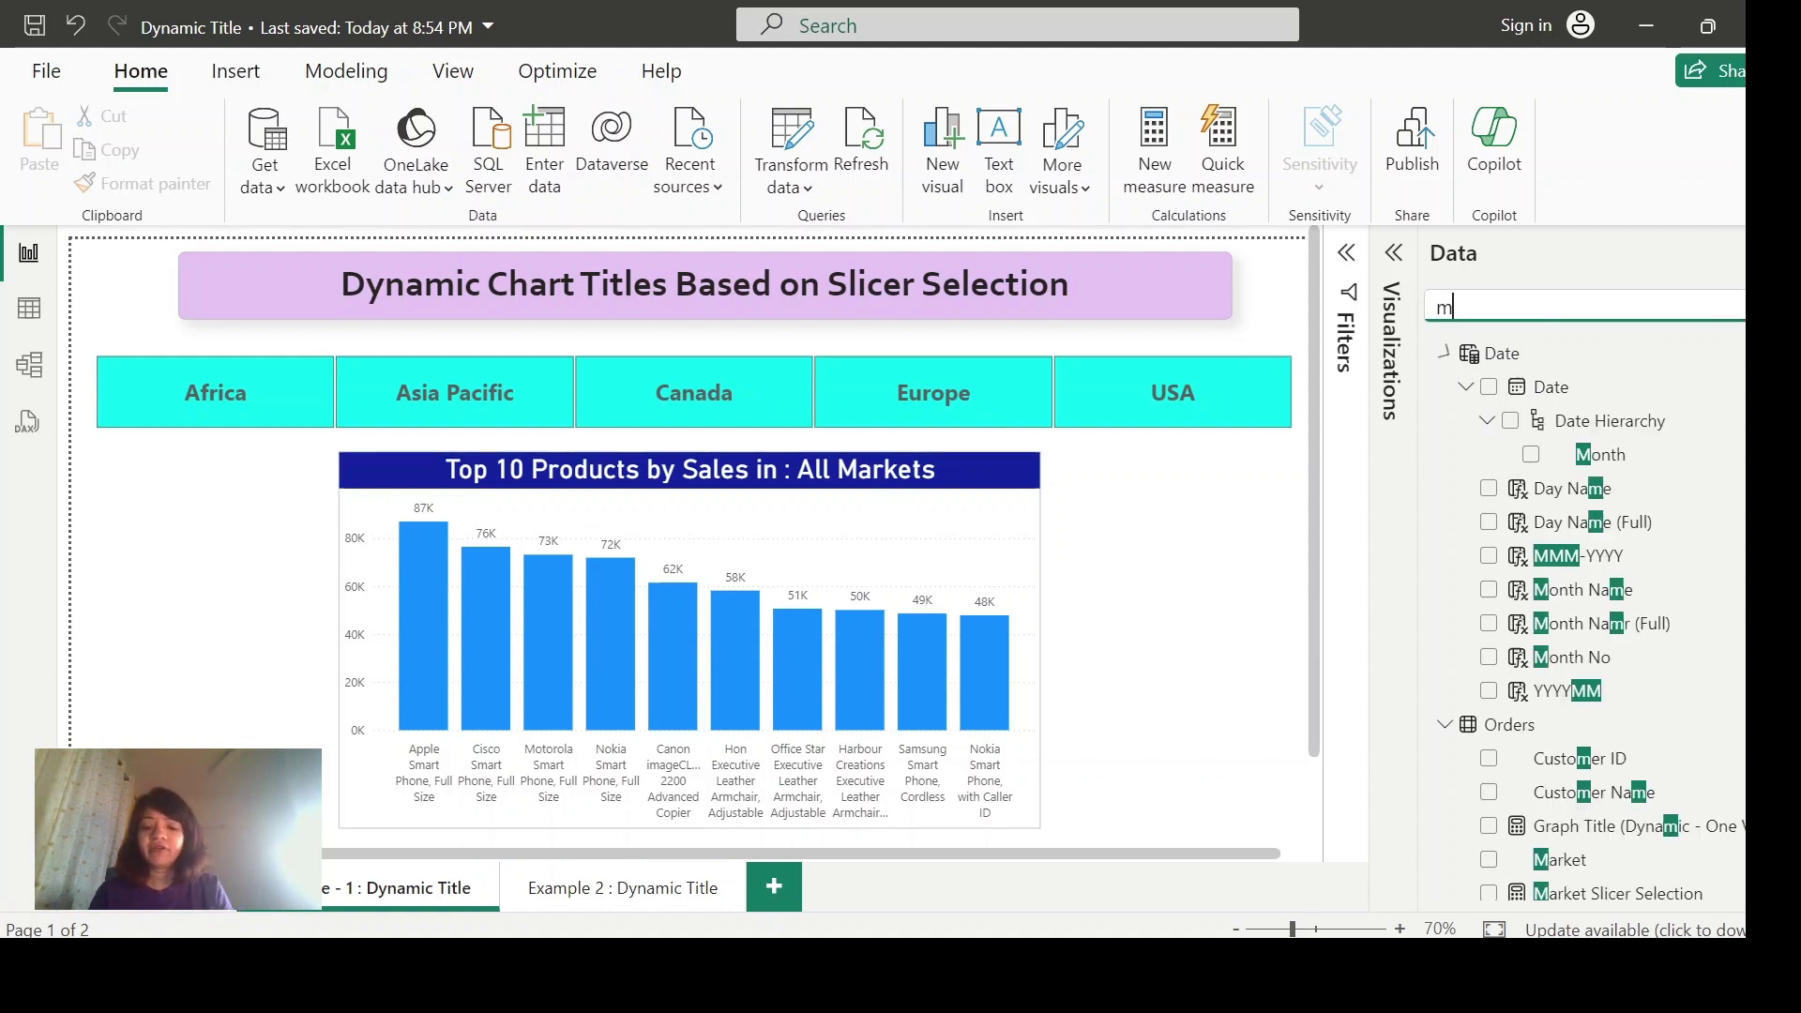
{"action": "type", "text": "arket"}
{"action": "left_click", "coordinate": [1618, 420]}
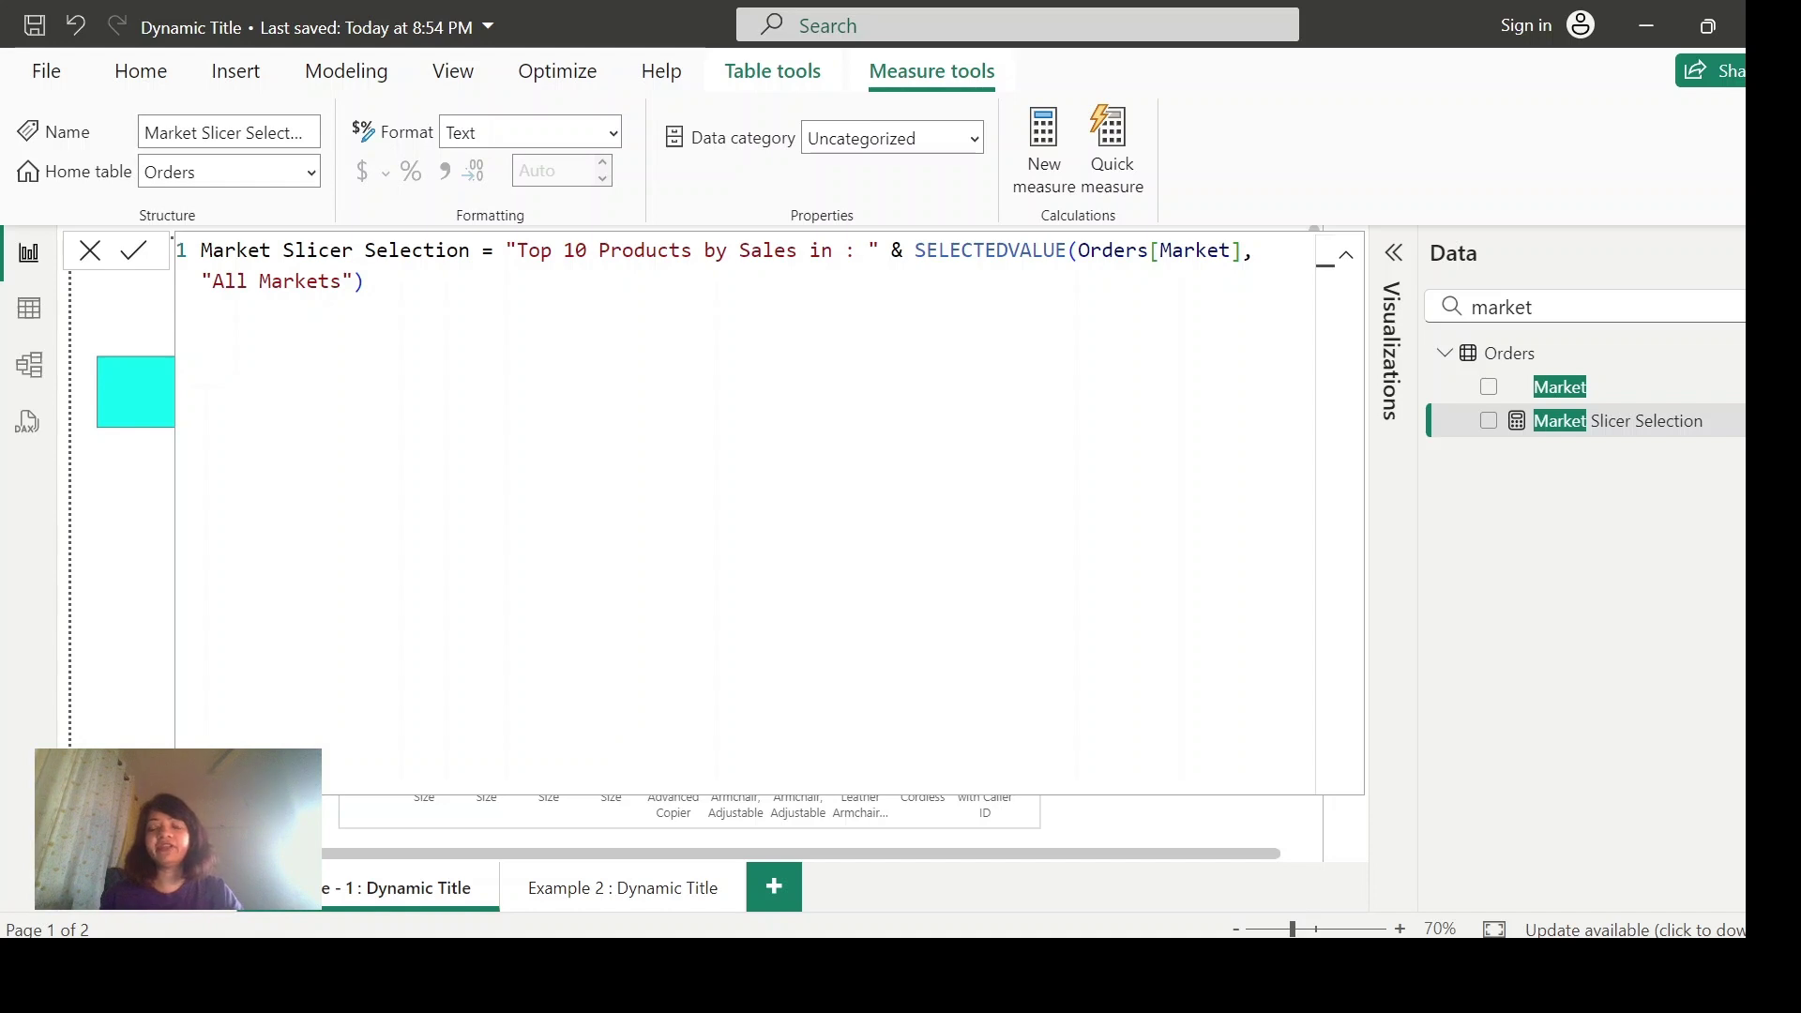
{"action": "left_click", "coordinate": [90, 251]}
{"action": "left_click", "coordinate": [933, 392]}
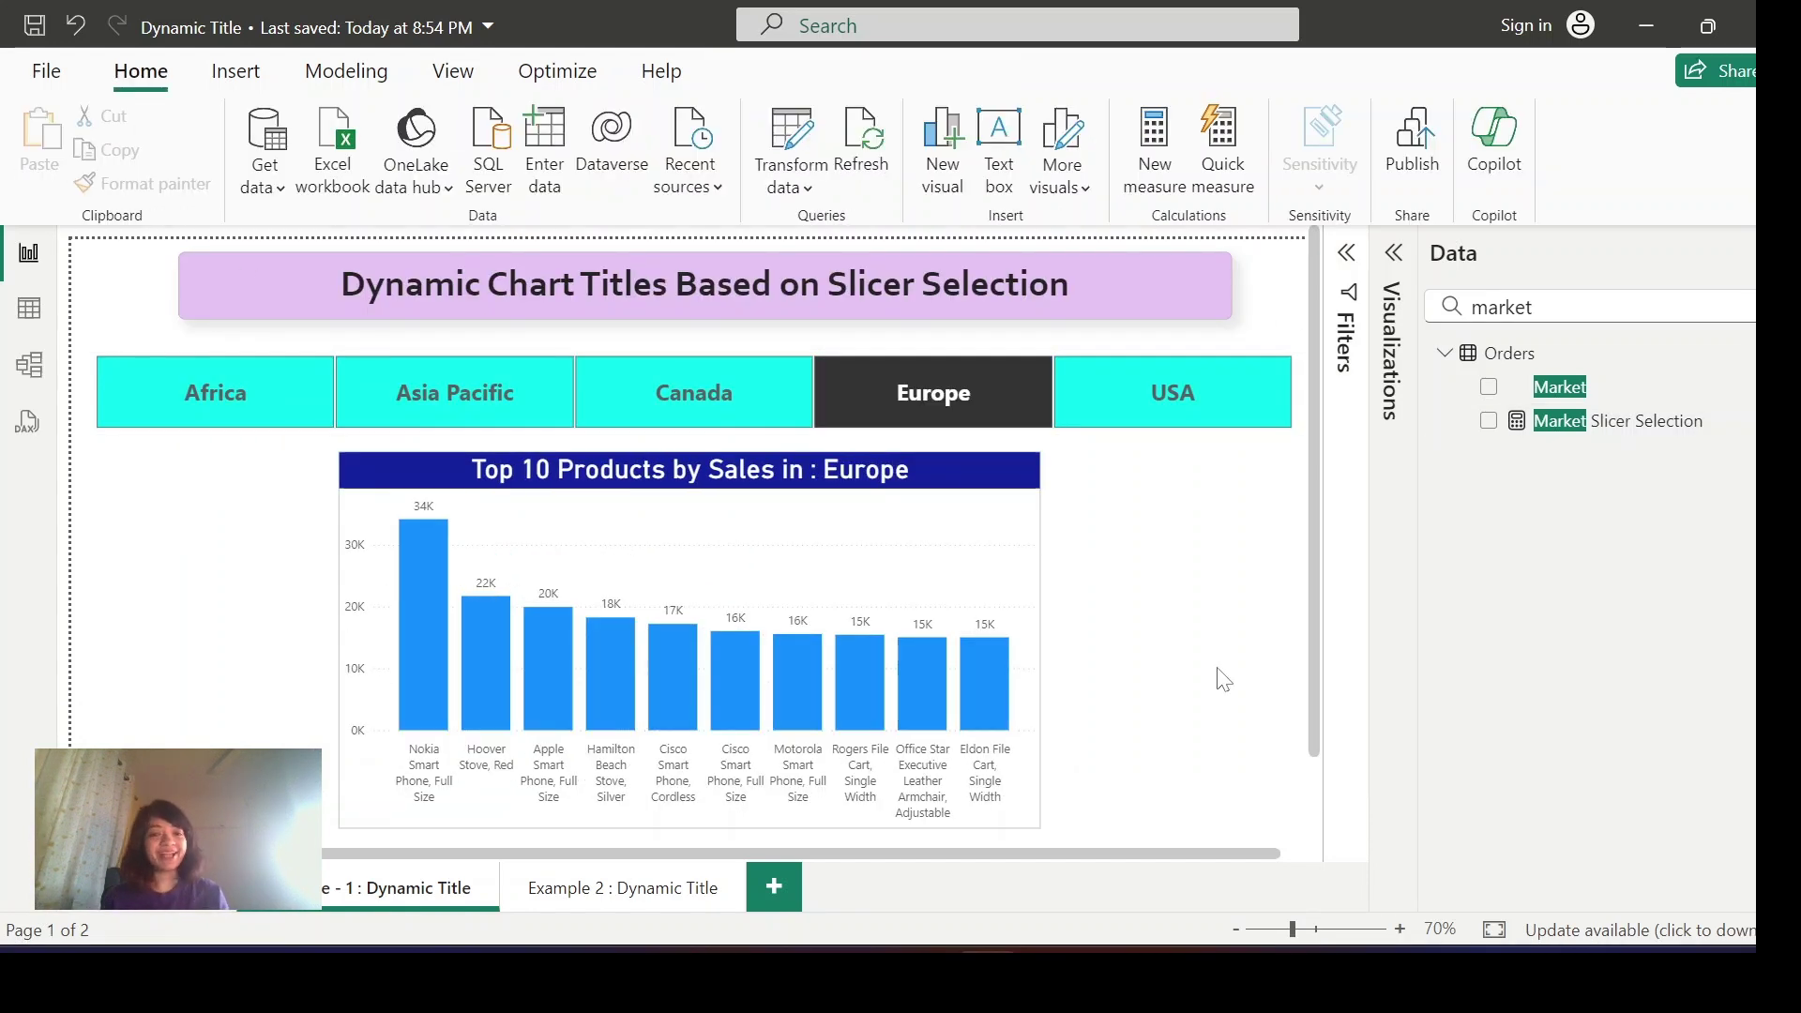